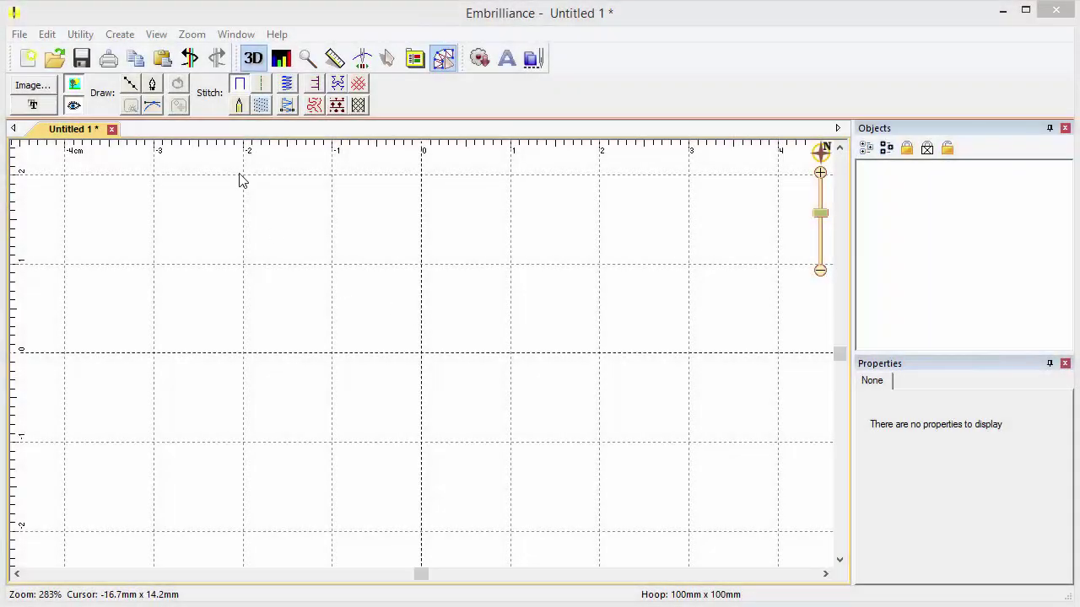
- Draw a three-point stitch arc from left of centre to the right, then bend it with a curve handle
click(134, 86)
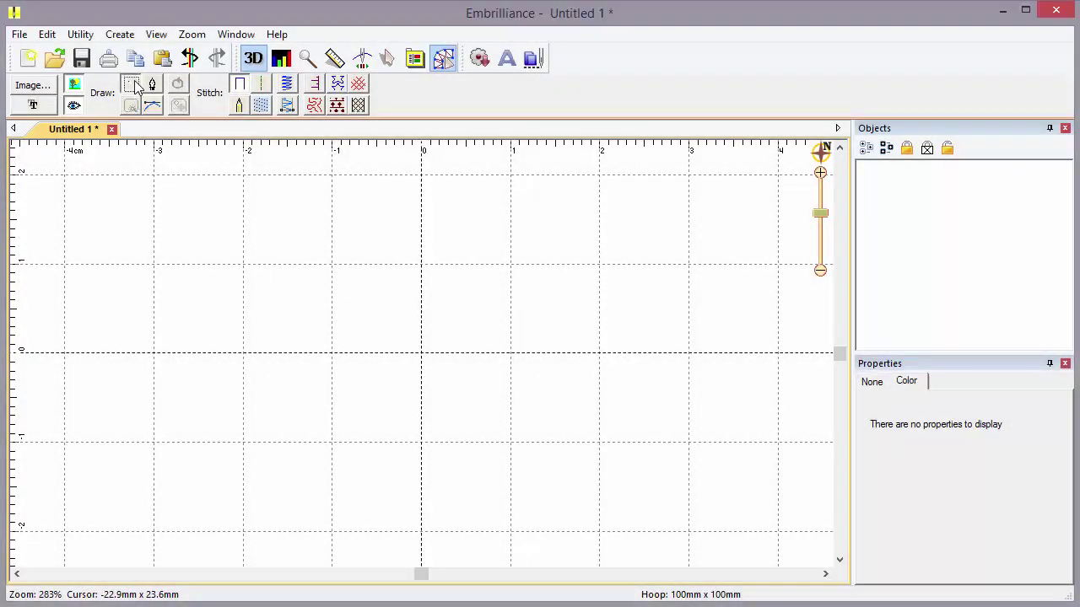
click(290, 340)
click(430, 268)
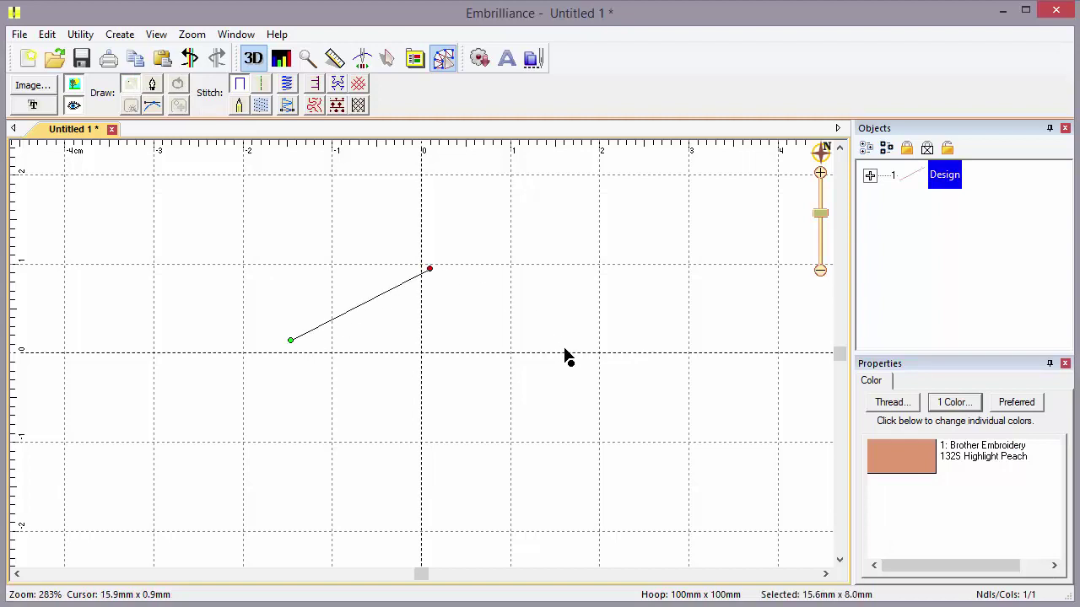
click(571, 345)
key(Return)
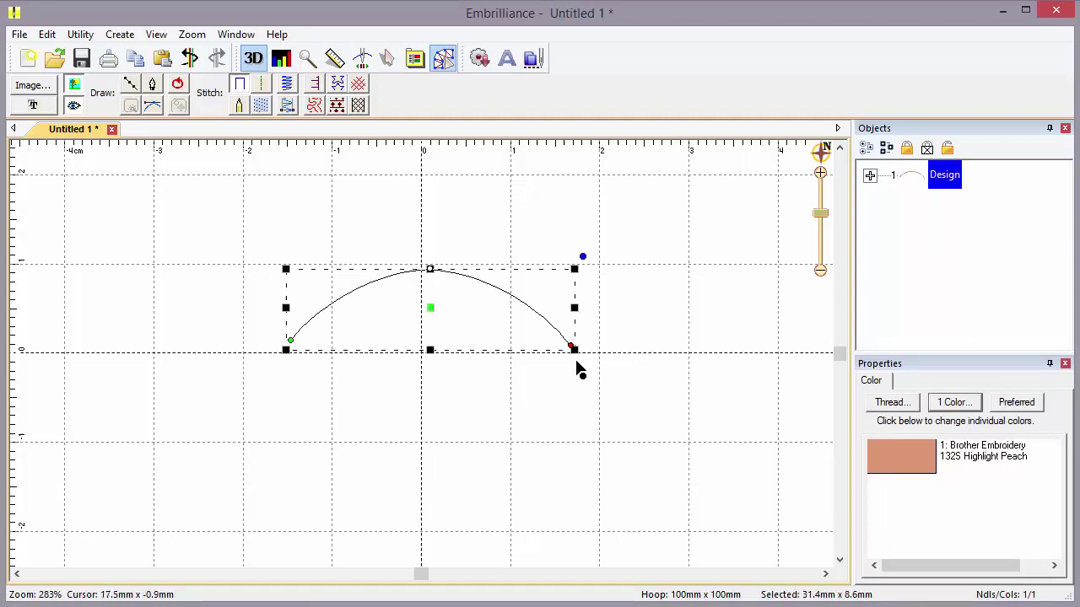
click(429, 270)
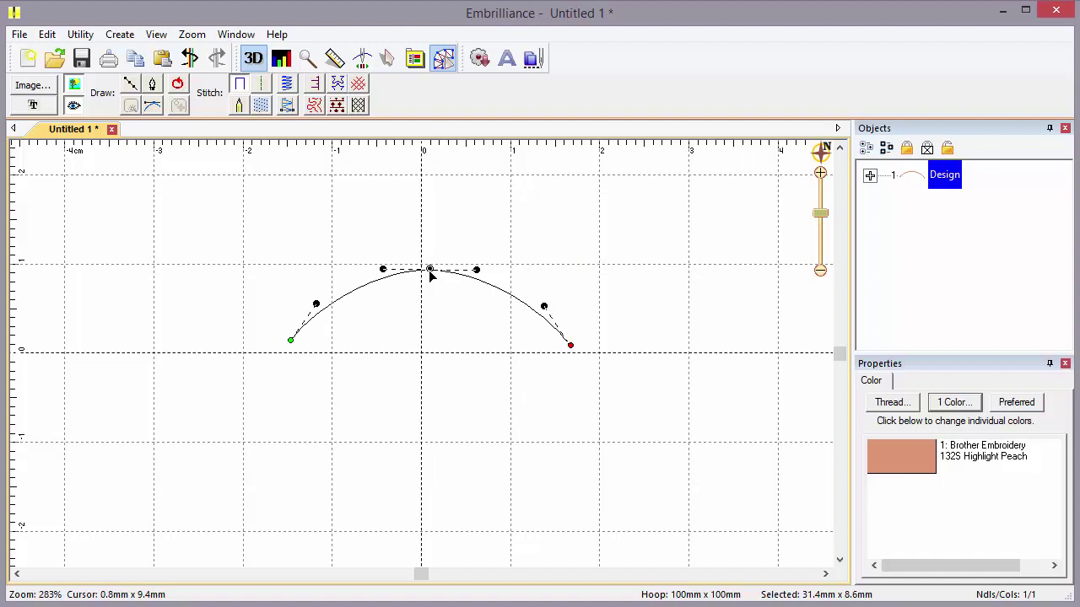
mouse_move(476, 270)
mouse_down()
mouse_move(427, 318)
mouse_move(425, 231)
mouse_move(480, 279)
mouse_move(477, 271)
mouse_up()
- Make the arc's top point a Cusp and drag its handles to reshape each side
right_click(432, 271)
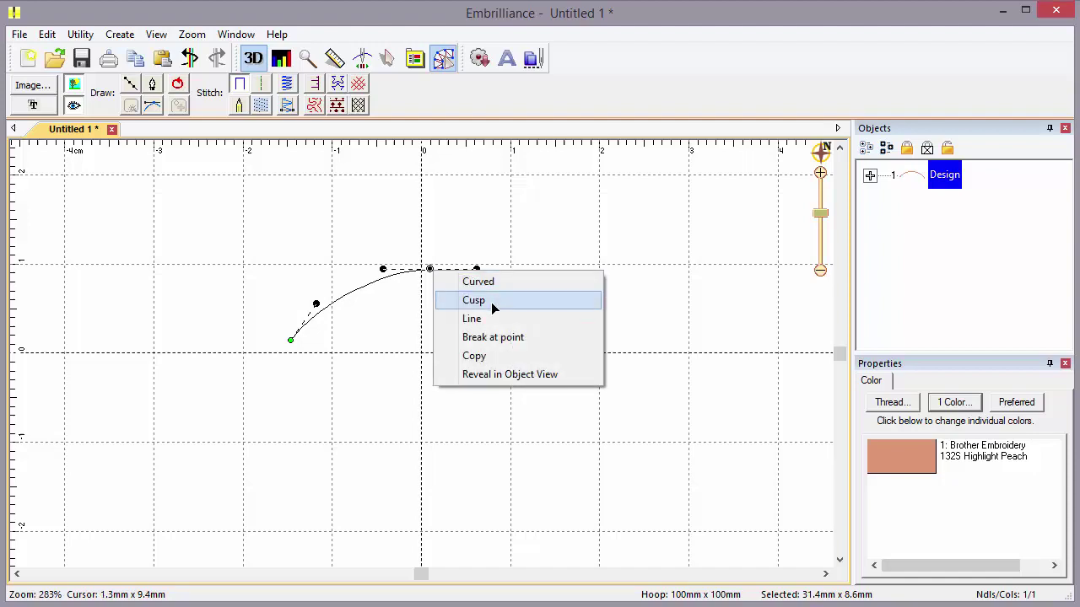
click(494, 307)
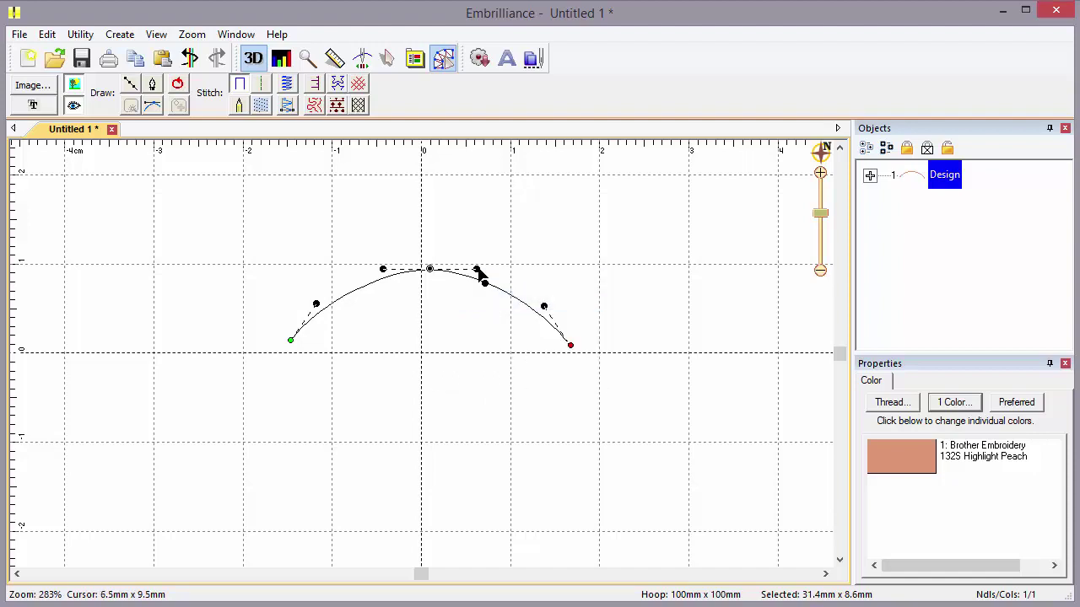
drag(478, 271, 448, 315)
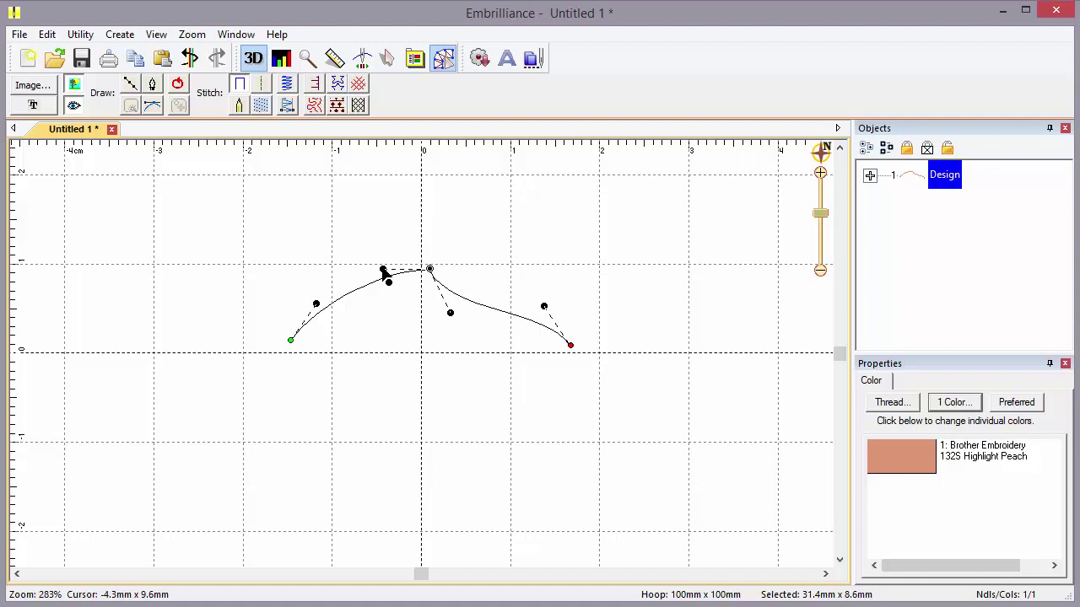
mouse_move(385, 271)
mouse_down()
mouse_move(388, 244)
mouse_move(381, 285)
mouse_move(379, 256)
mouse_up()
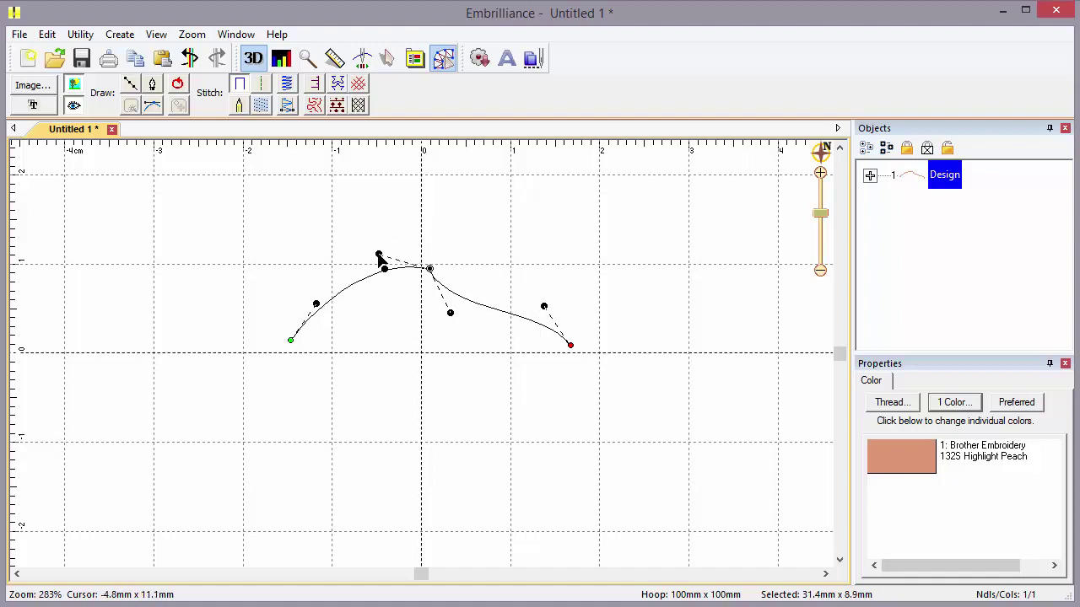
- Set the top point back to Curved and smooth the arc again
right_click(430, 276)
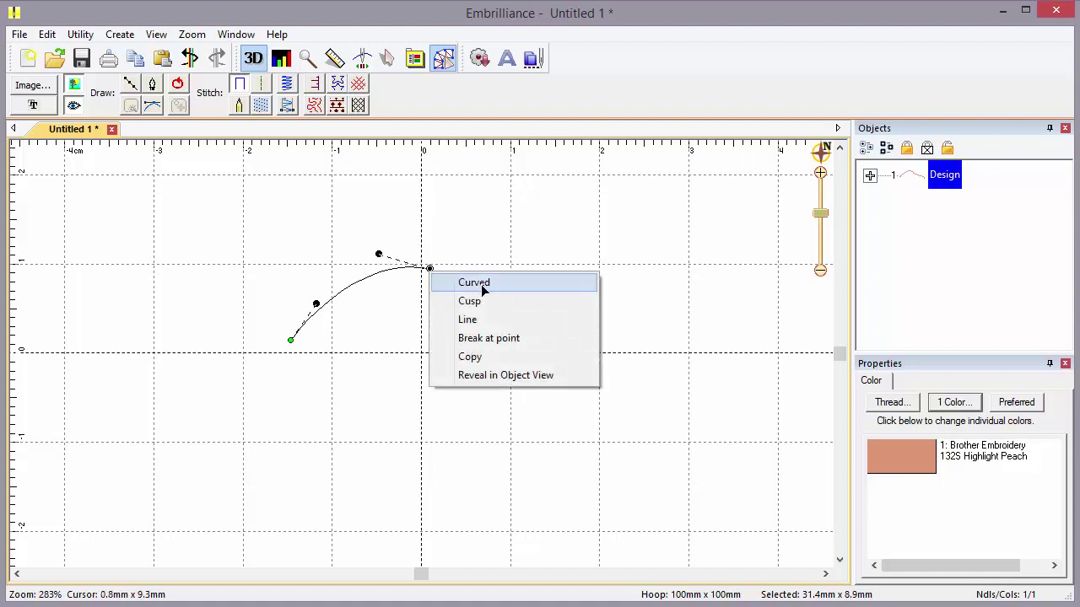
click(480, 285)
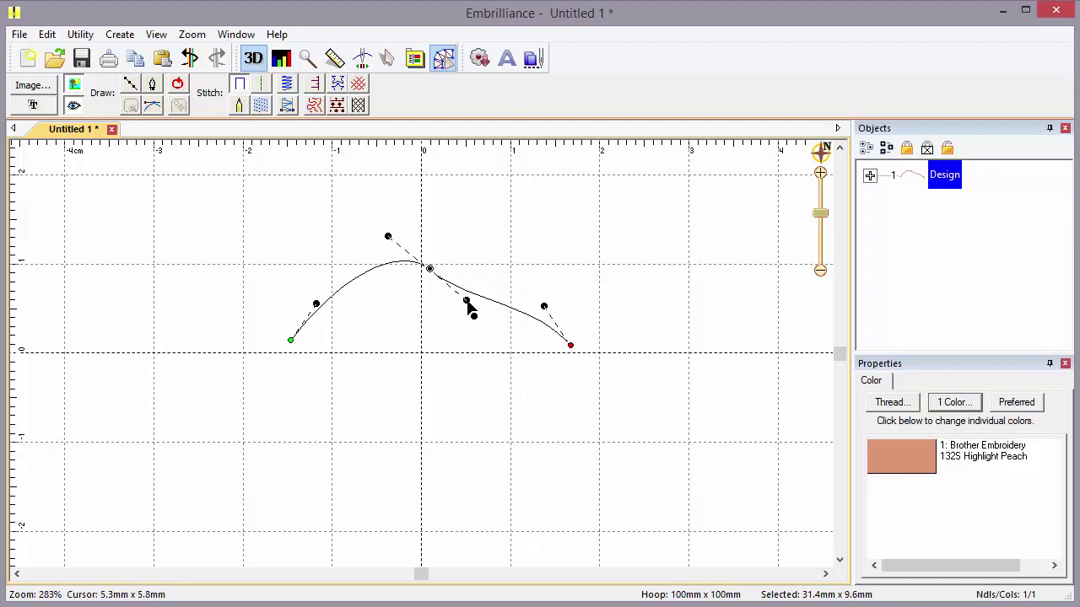
drag(469, 305, 478, 269)
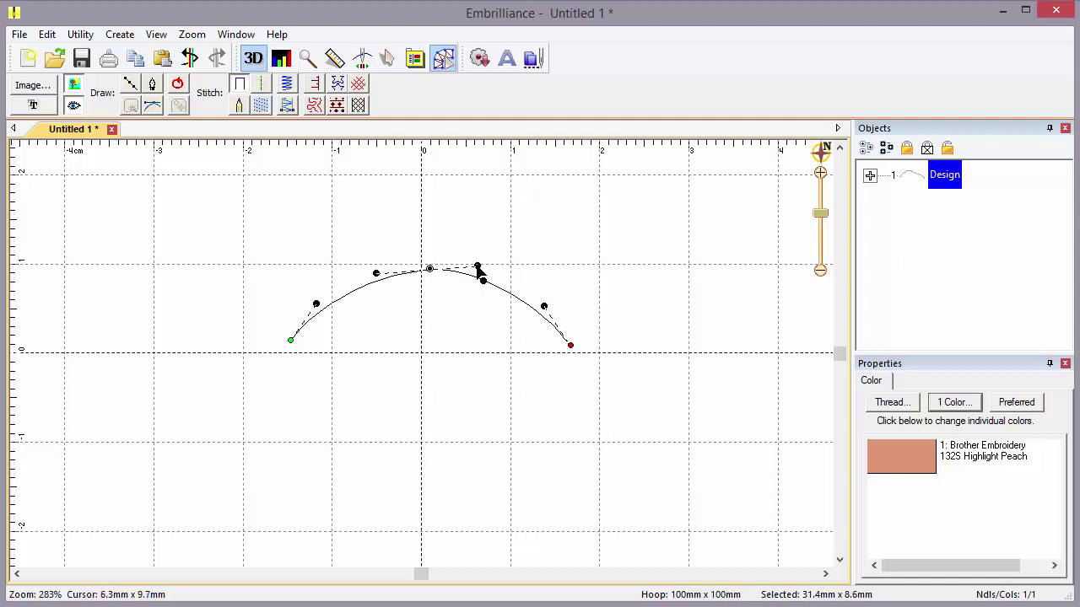
- Set the top point to Line so the left half is straight, and pull the right handle down
right_click(430, 272)
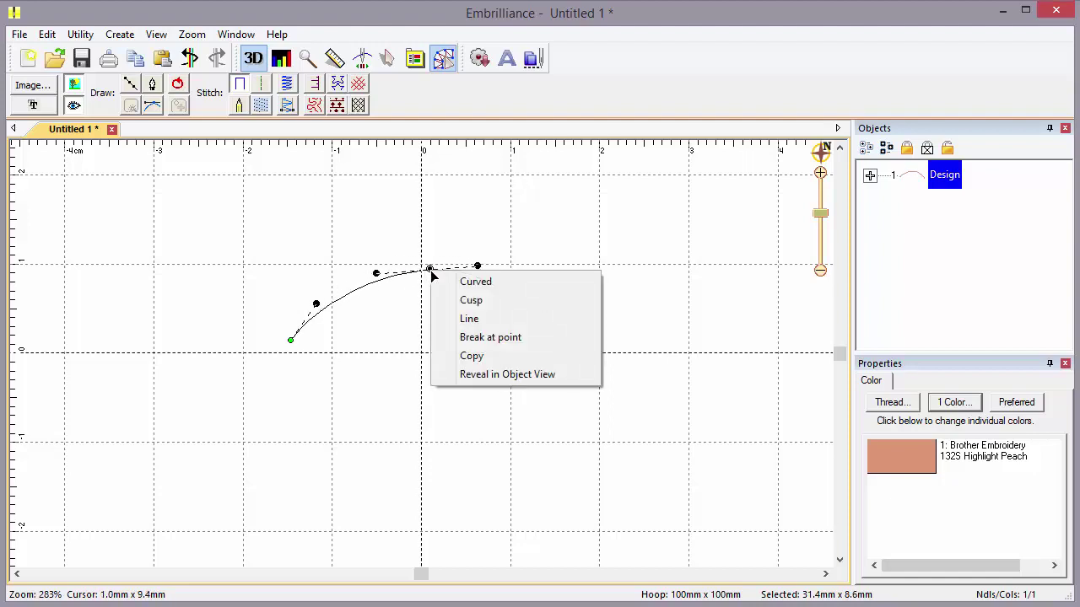
click(471, 321)
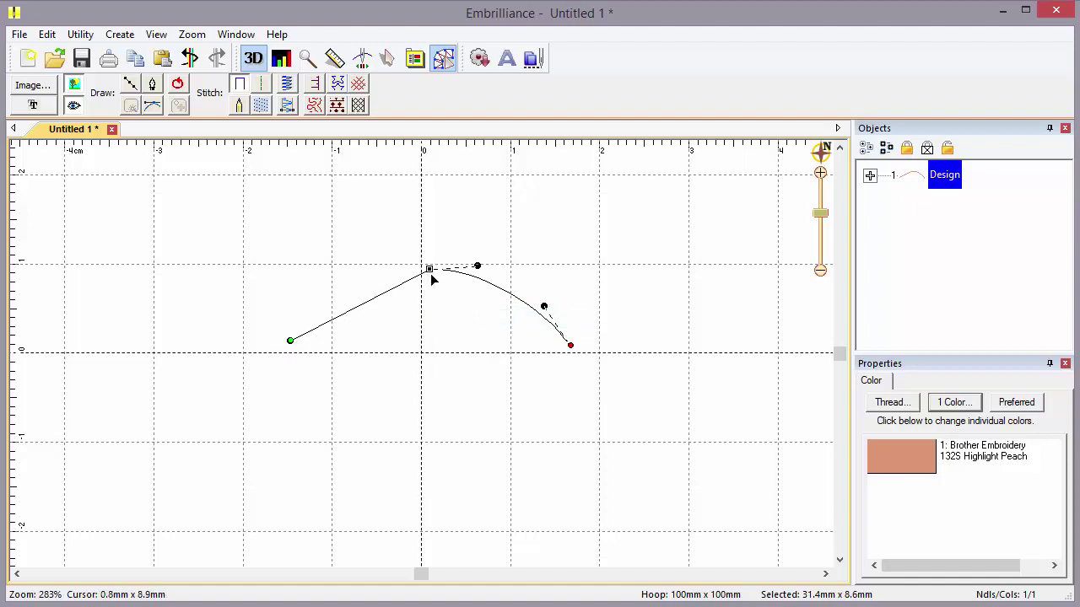
drag(477, 266, 484, 304)
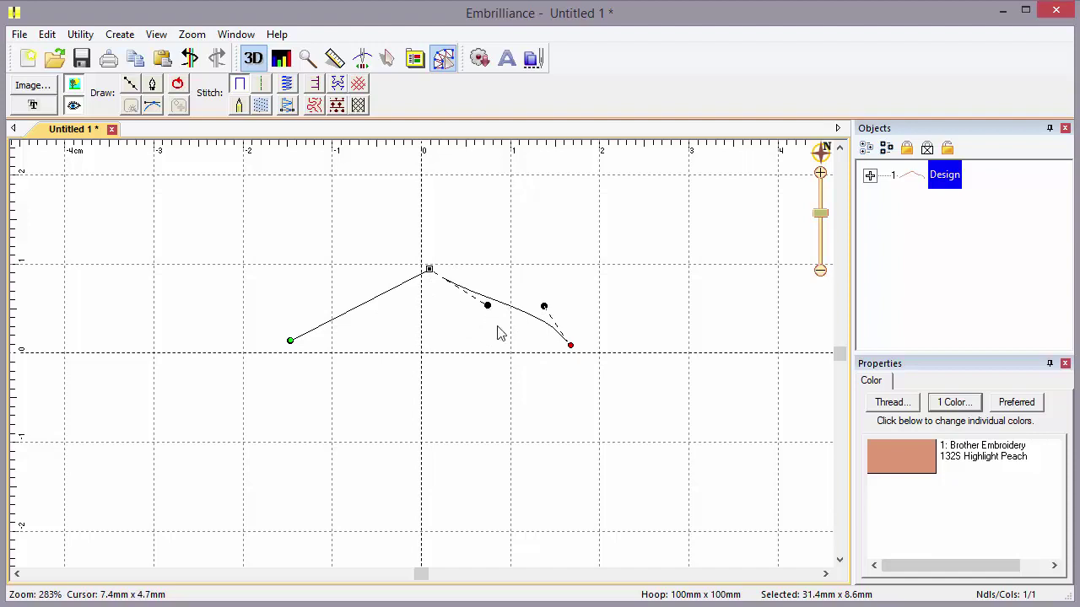
- Set the end point to Line, make the top point Curved, and bend the right half
right_click(571, 348)
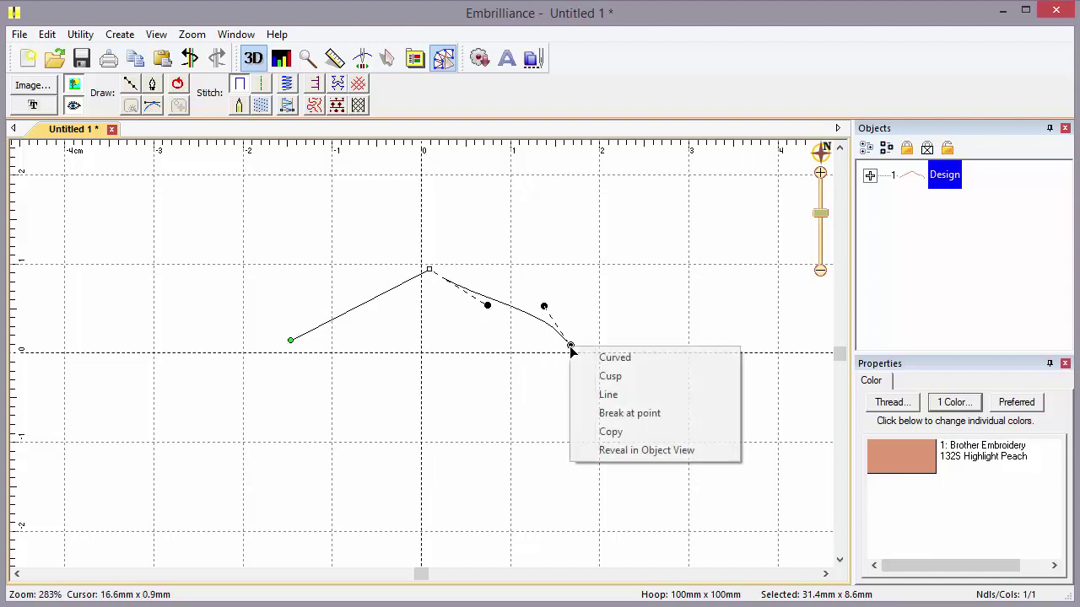
click(619, 397)
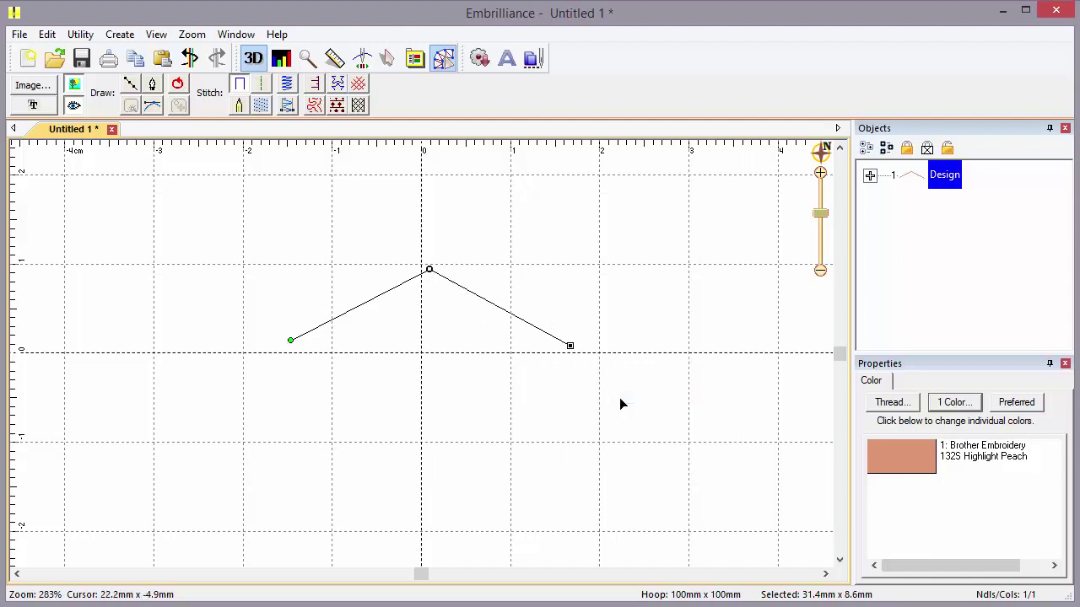
right_click(430, 279)
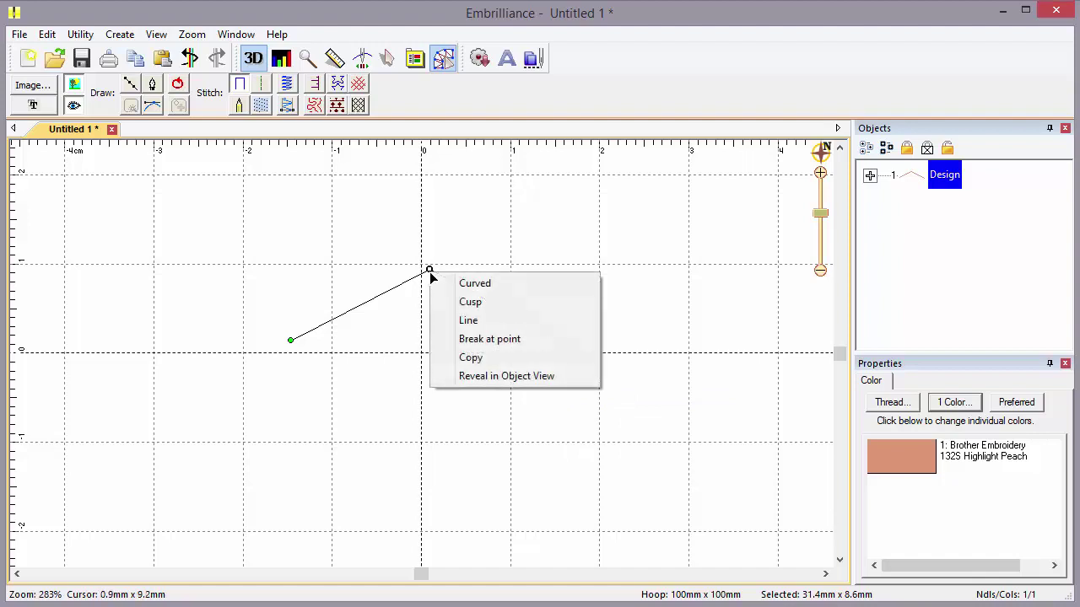
click(500, 288)
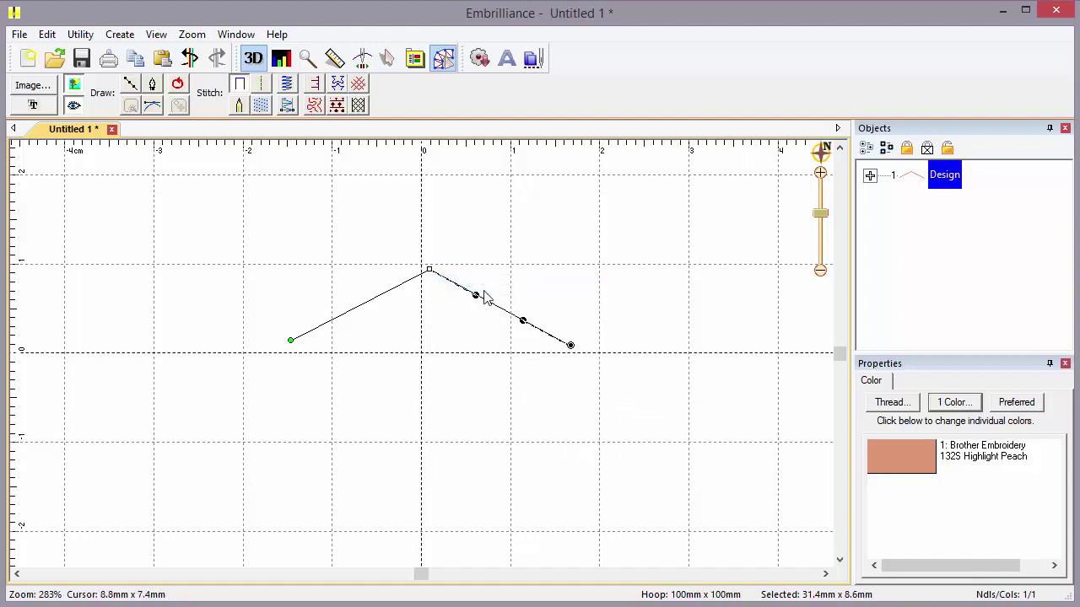
drag(498, 279, 508, 267)
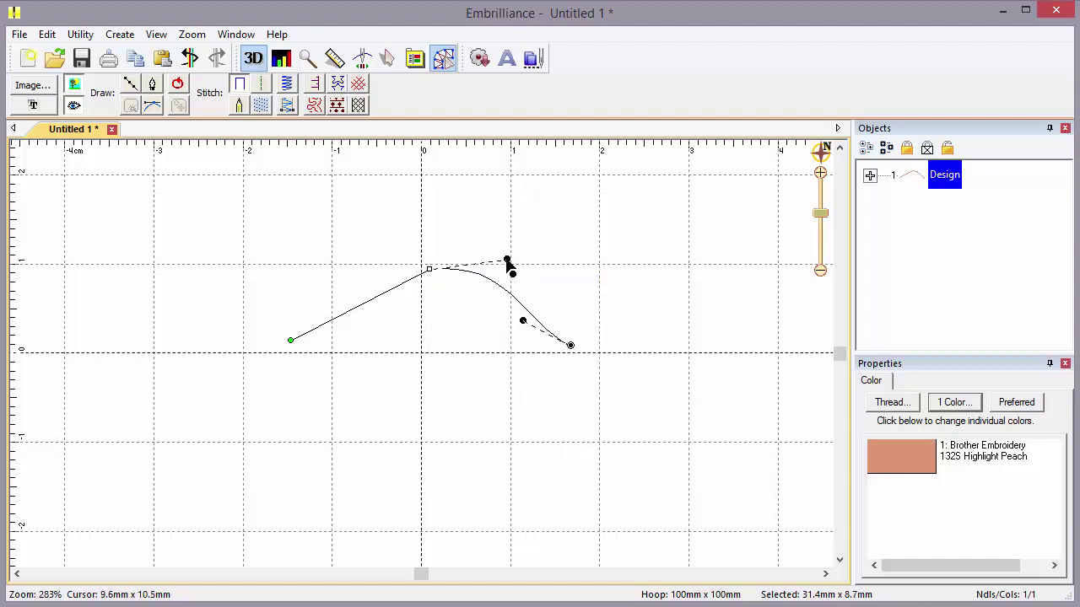
- Make the top point a Cusp and pull the left handle up into a hump
right_click(429, 276)
click(475, 303)
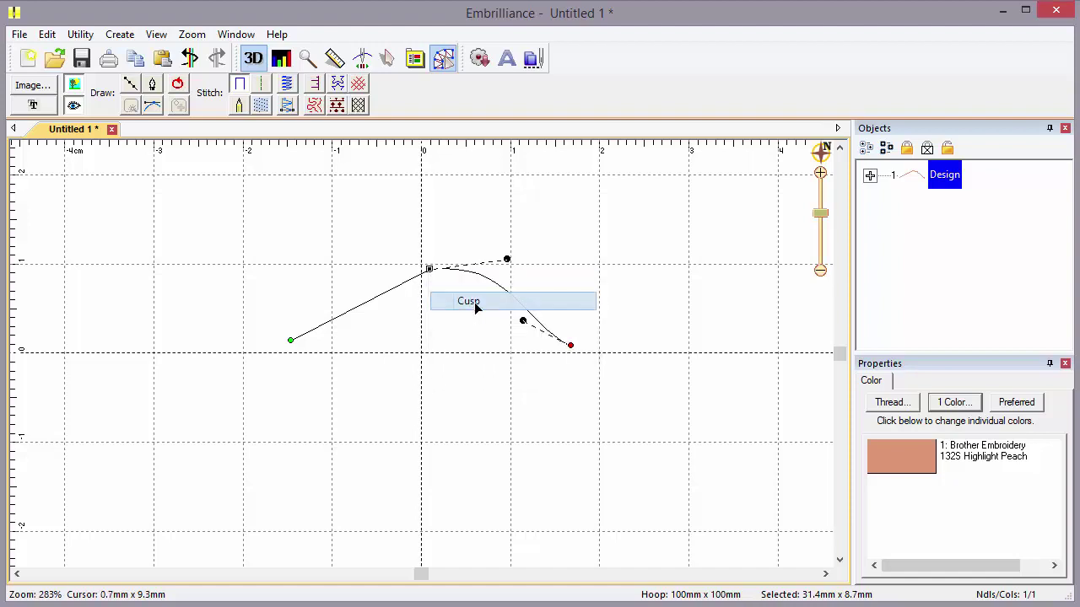
drag(382, 295, 368, 234)
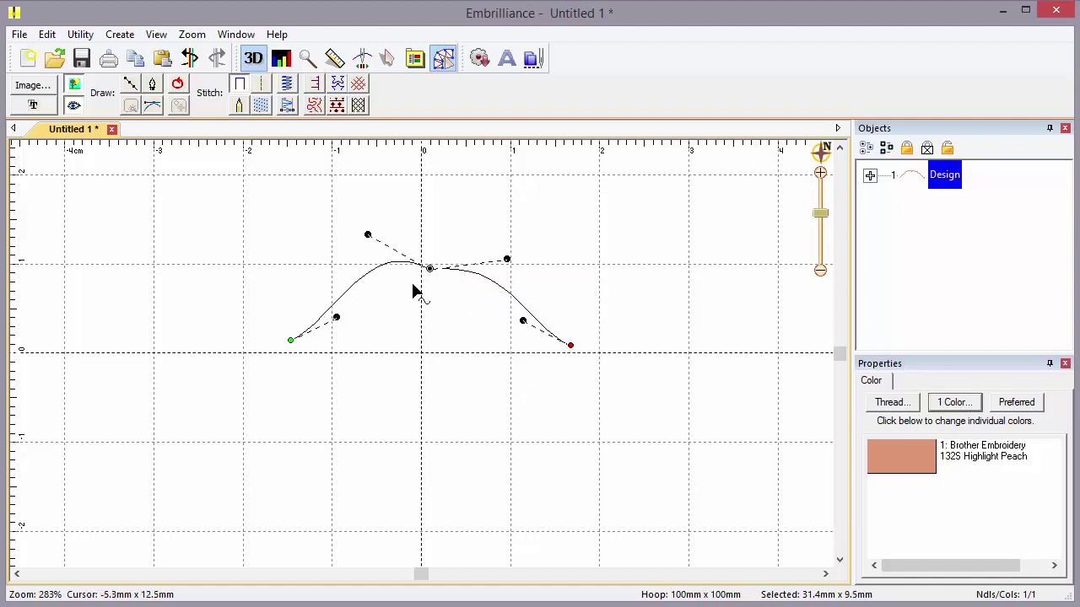
right_click(430, 275)
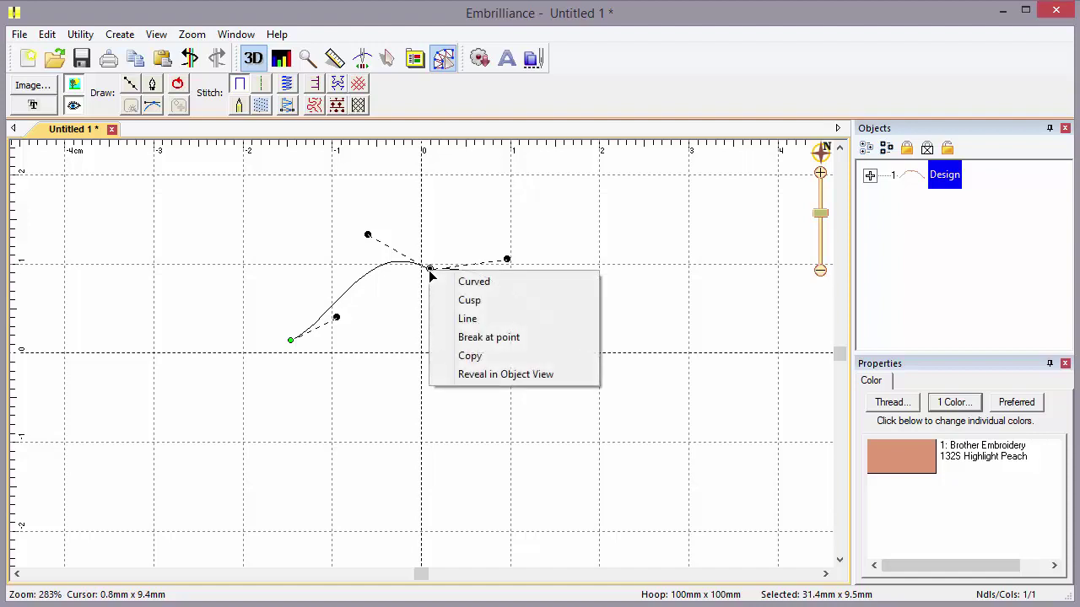
- Split the line at its top point, list the pieces, and shift the right piece rightward
click(498, 338)
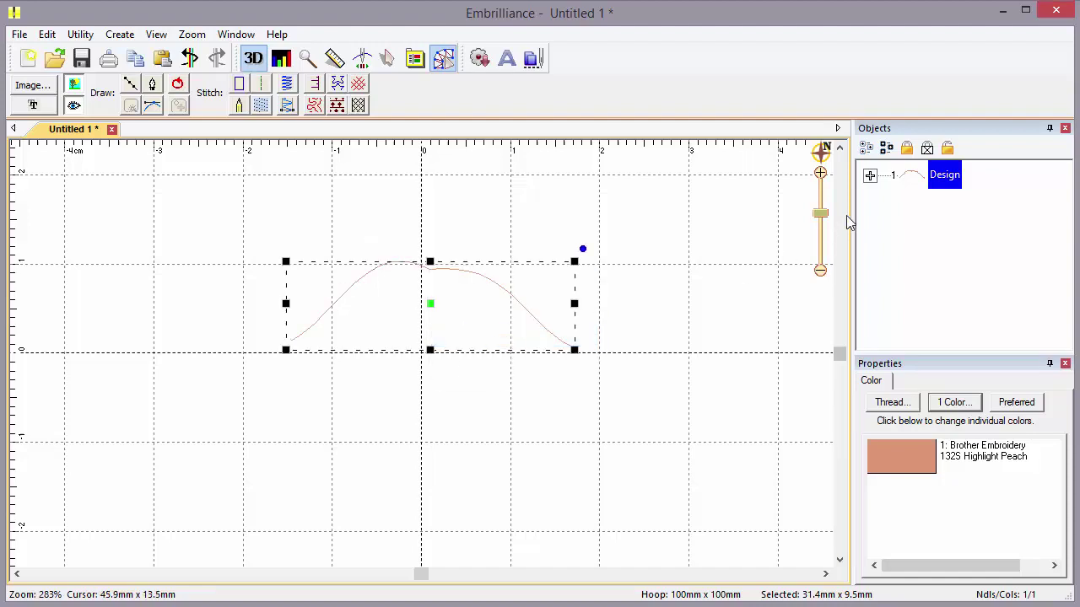
click(869, 177)
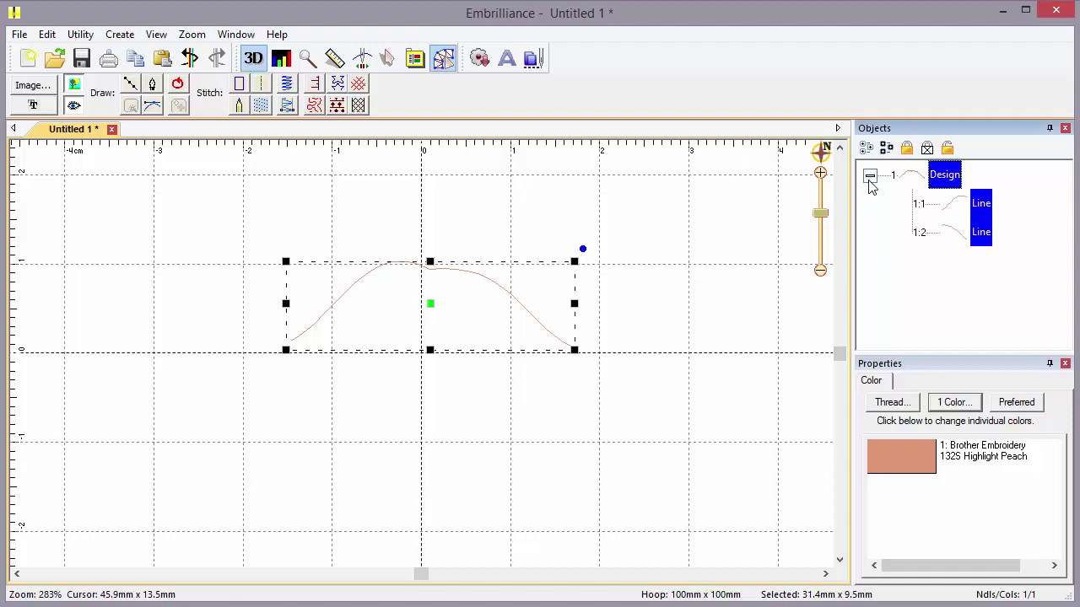
click(954, 207)
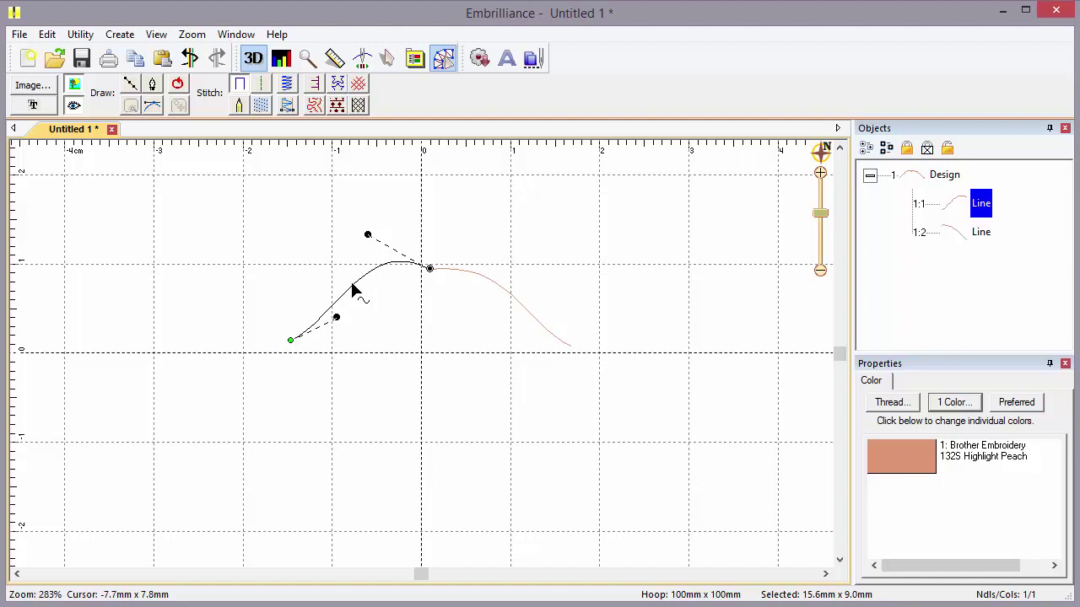
click(491, 286)
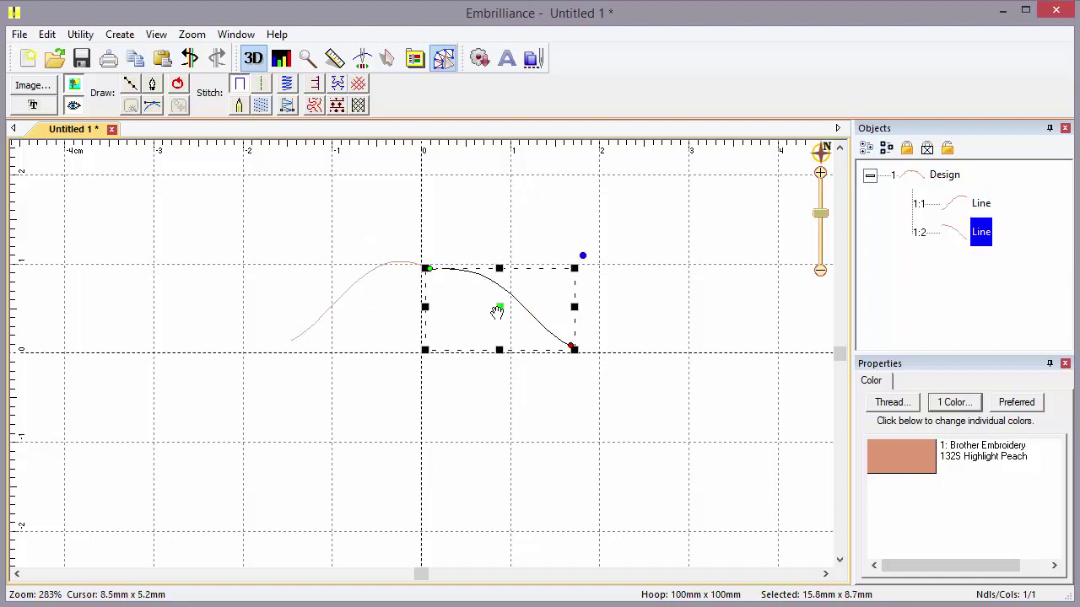
drag(497, 309, 529, 310)
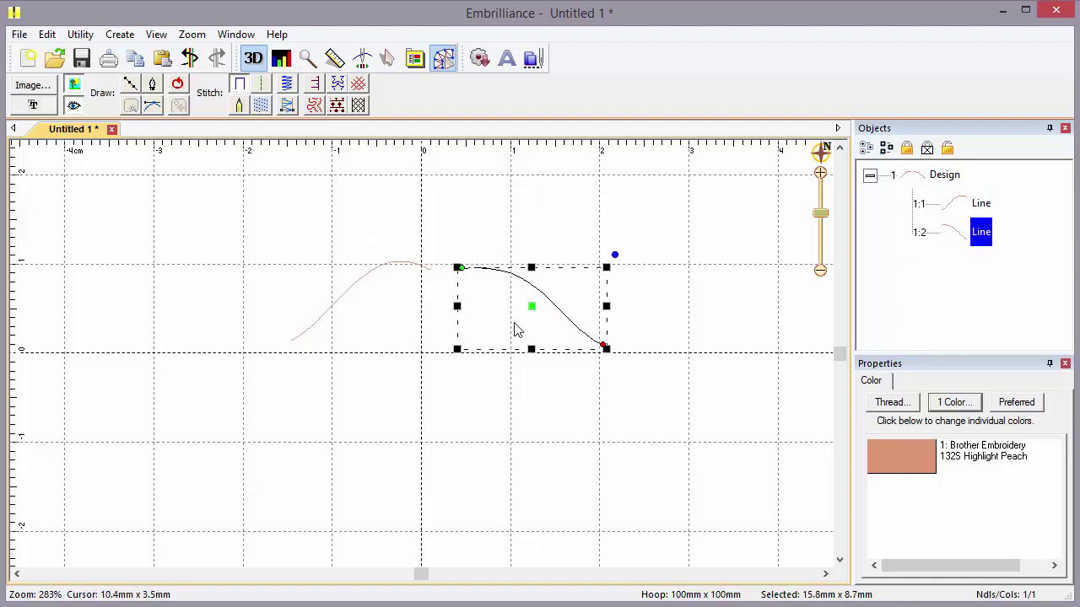
- Add a new point to the right piece and break the arc at its points
click(463, 271)
right_click(463, 271)
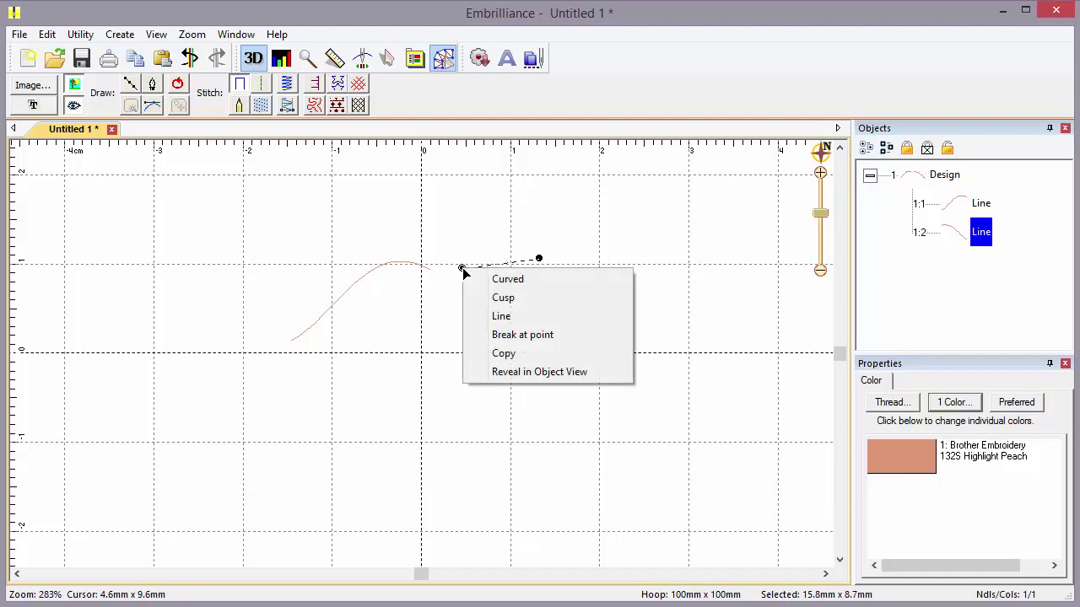
click(436, 271)
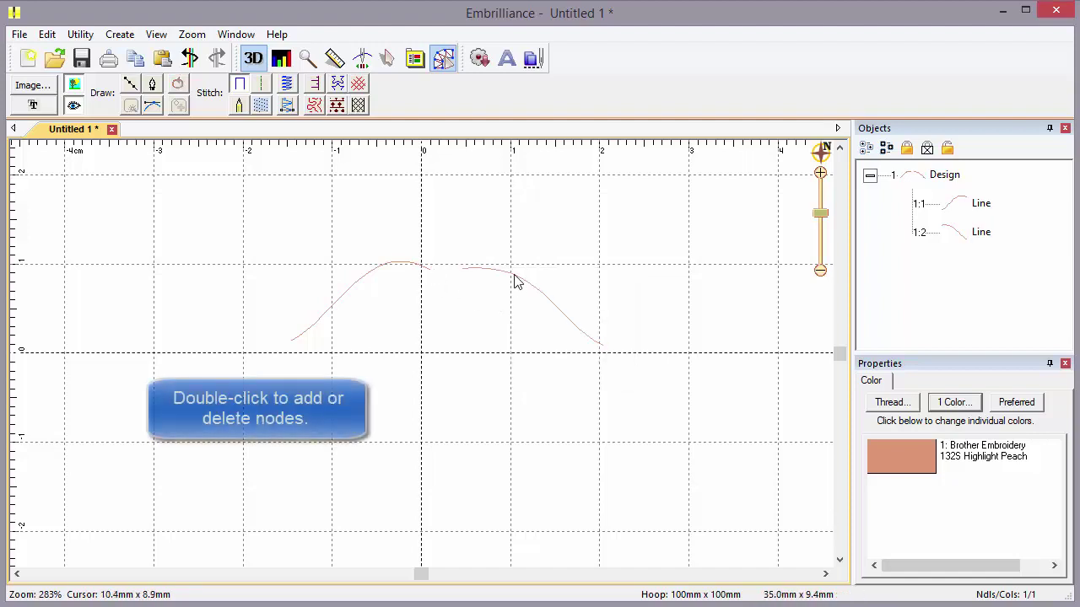
click(514, 281)
double_click(561, 310)
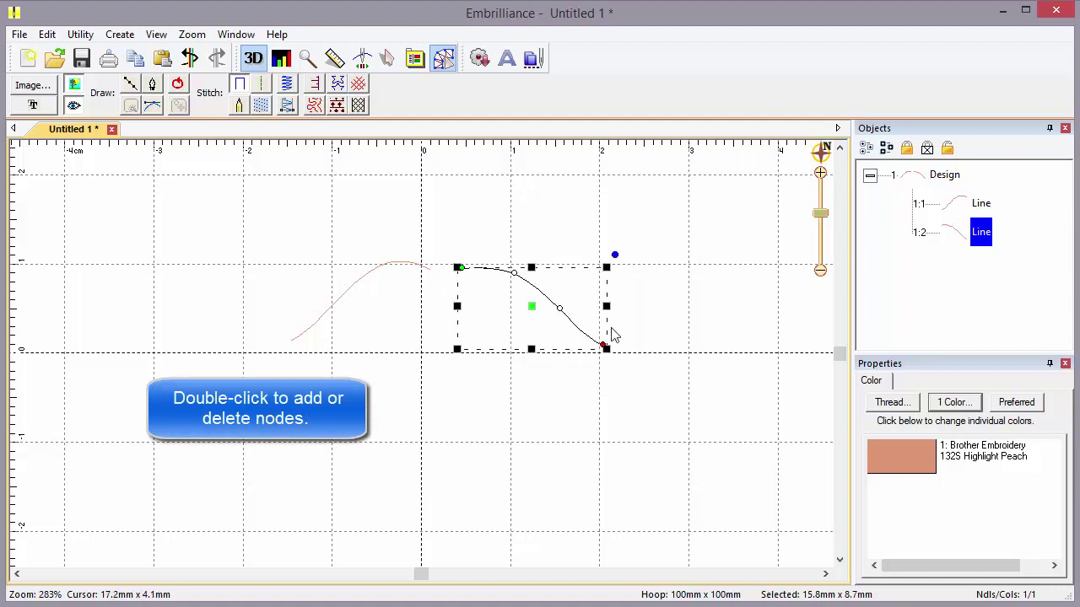
click(559, 308)
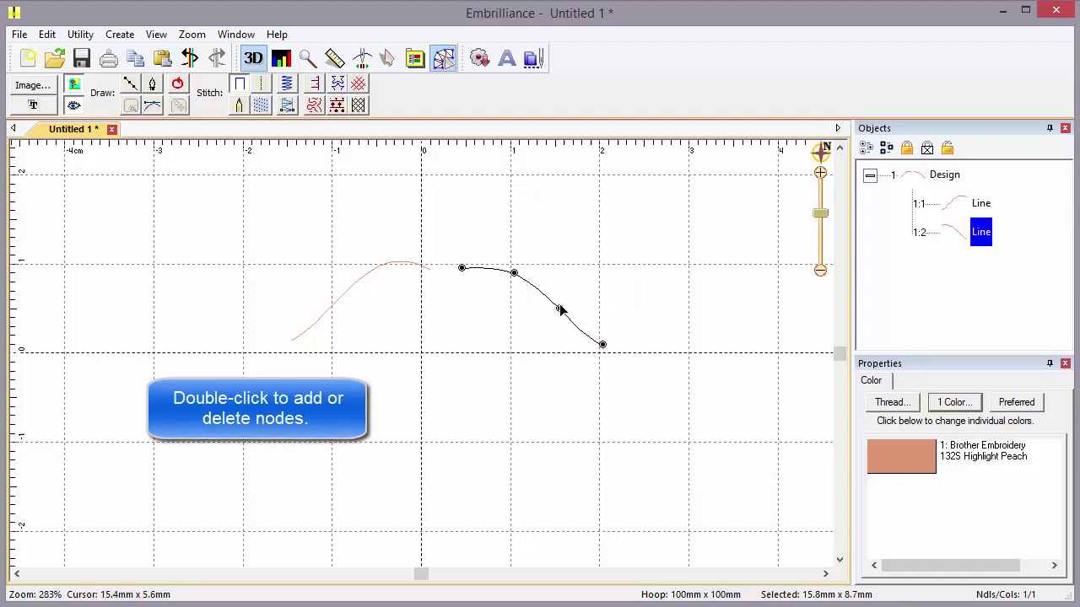
right_click(561, 312)
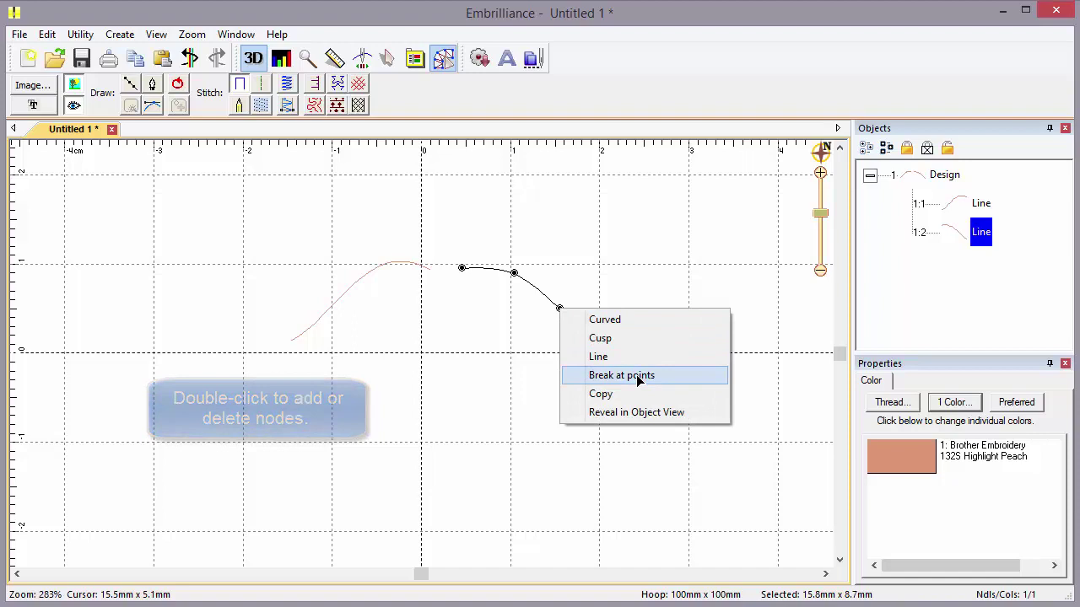
click(638, 377)
- Drag the last and third line pieces apart, down and to the right
click(571, 338)
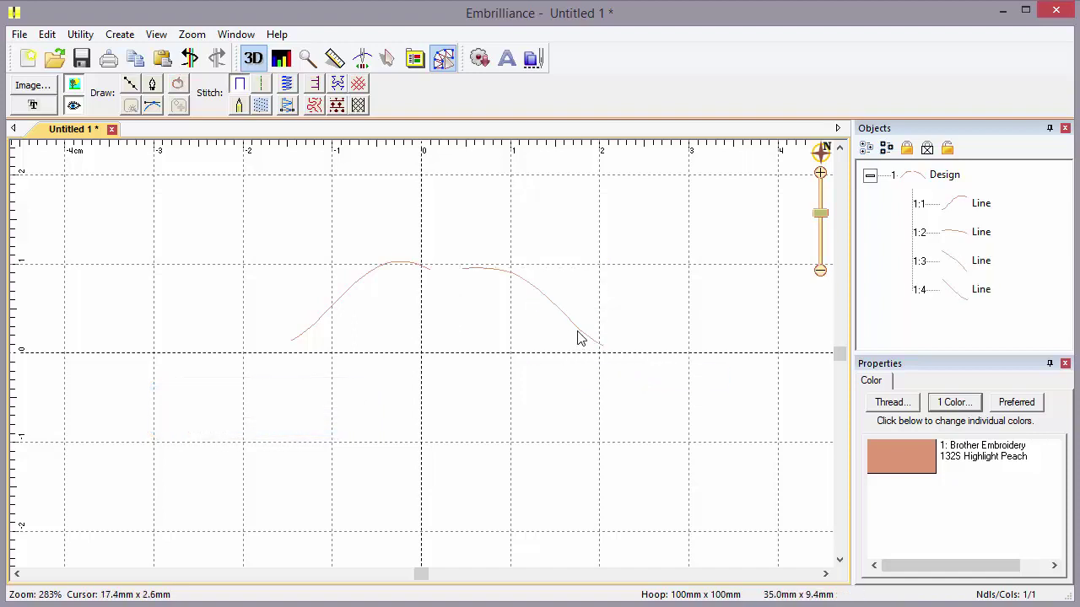
click(579, 329)
drag(581, 328, 590, 357)
click(544, 302)
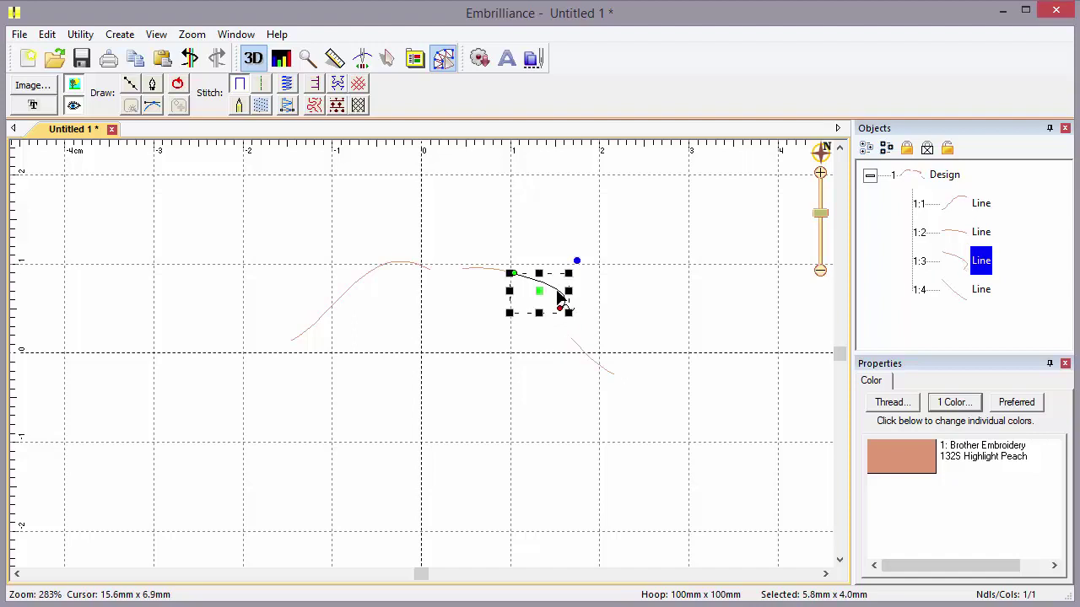
drag(540, 295, 579, 295)
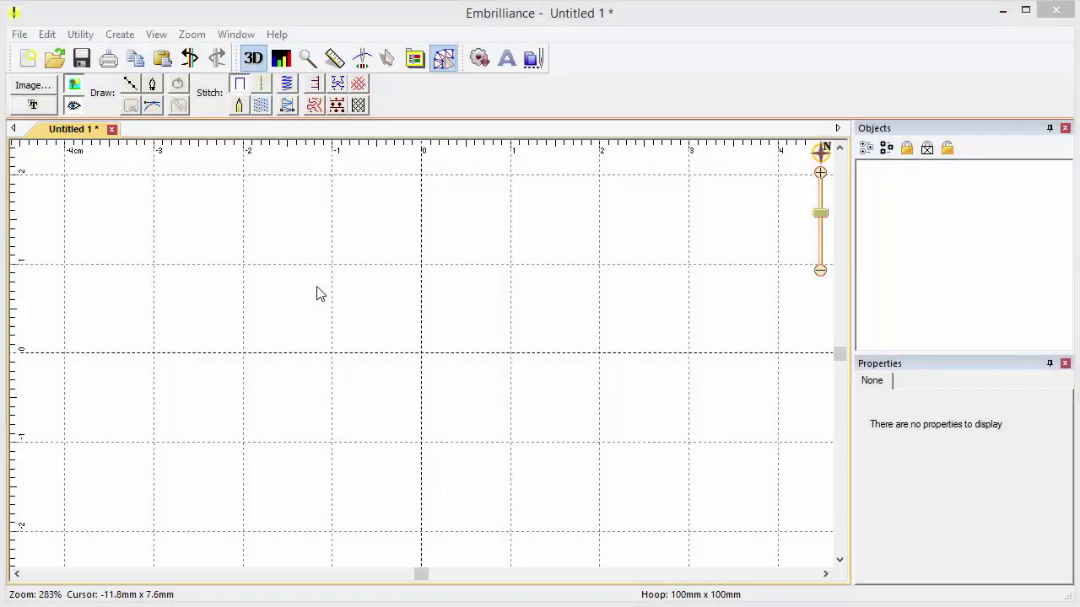
- Draw a six-point outline with the line tool and close it into a loop
click(130, 83)
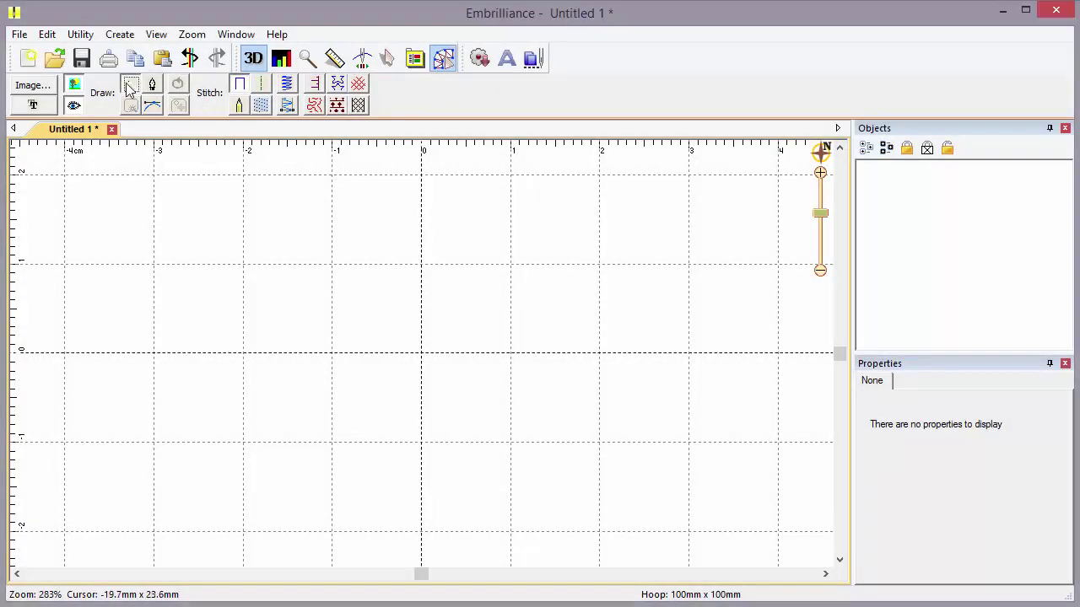
click(368, 311)
click(422, 261)
click(535, 271)
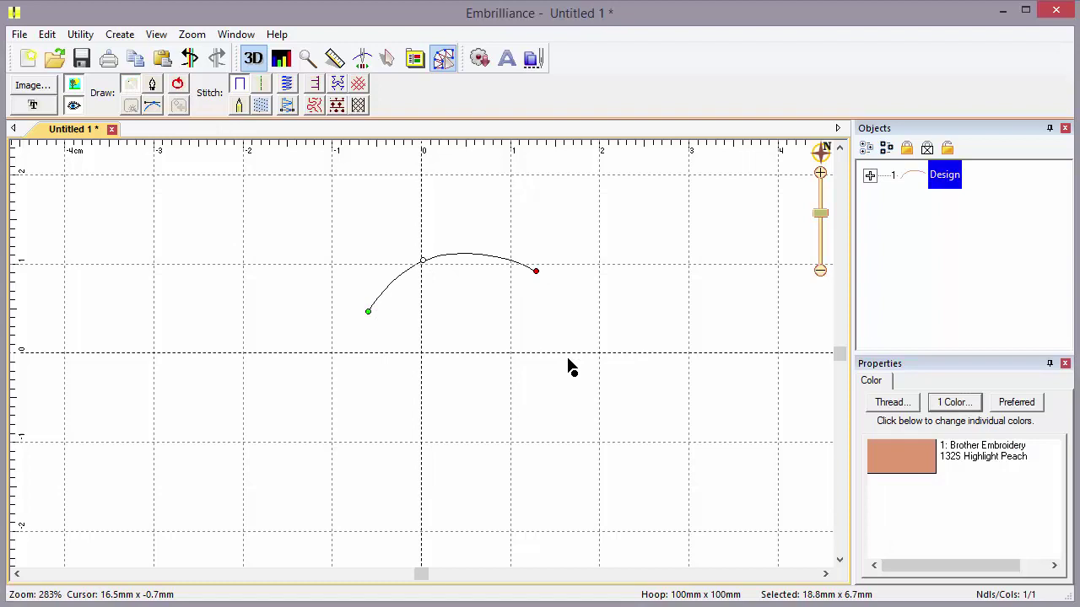
click(568, 358)
click(485, 434)
click(376, 394)
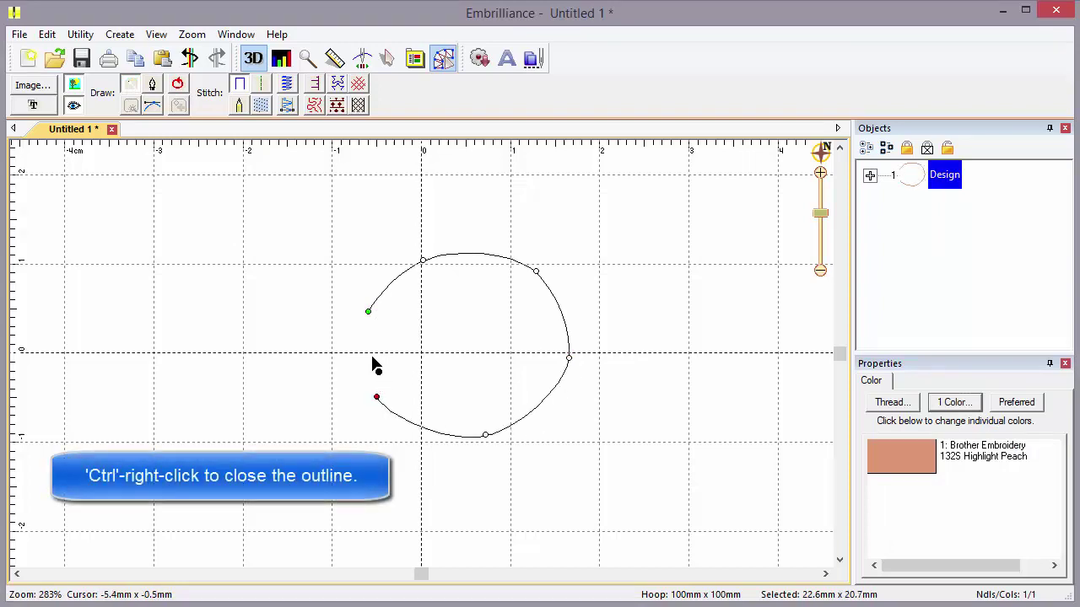
ctrl+right_click(376, 361)
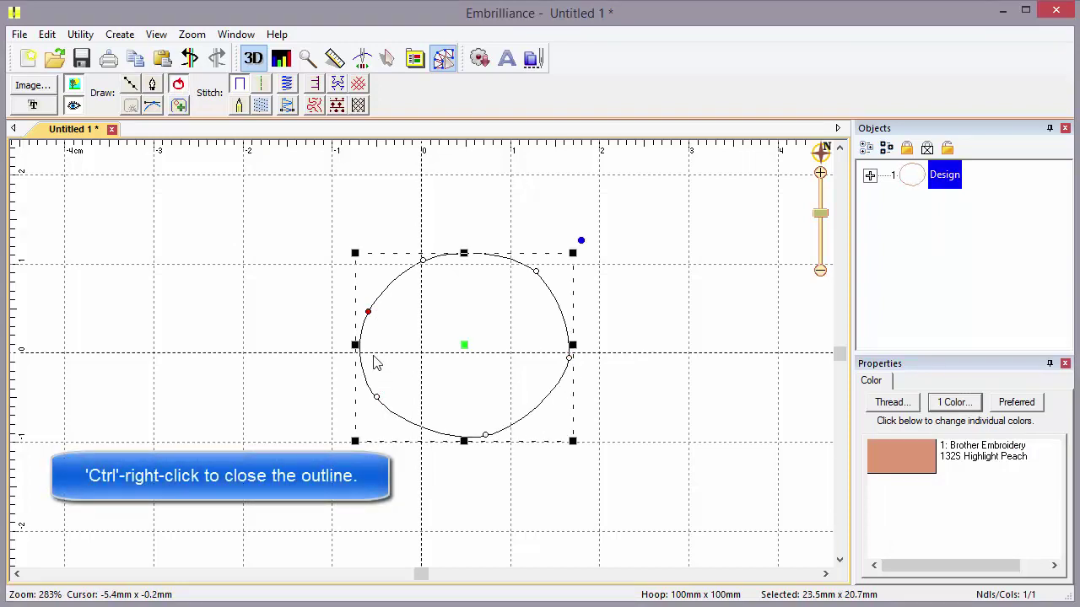
- Break the outline across its lower-left and right points and move the lower piece down
click(377, 402)
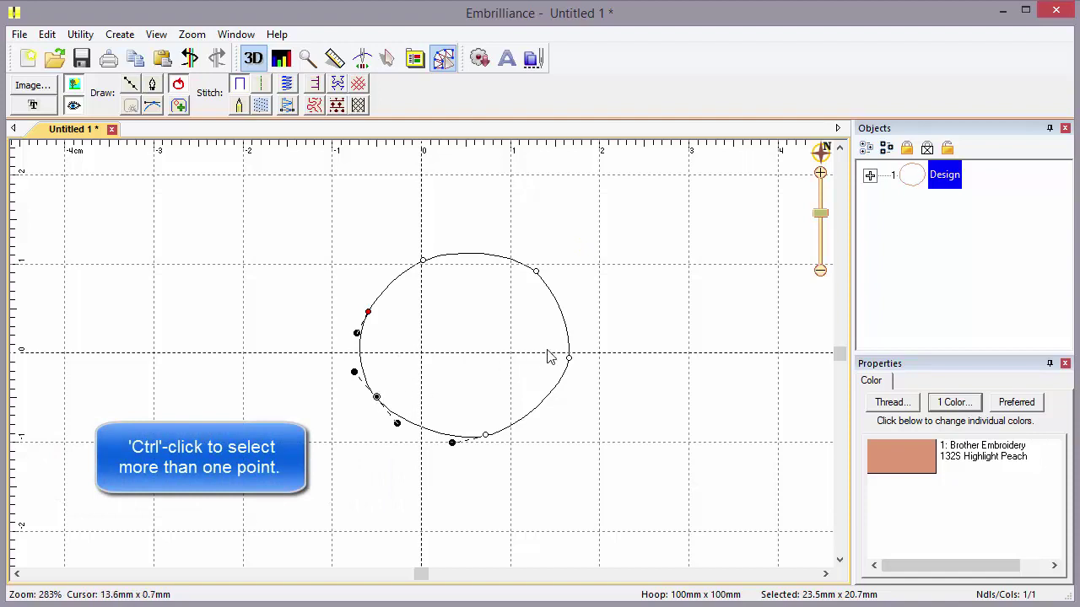
ctrl+click(571, 361)
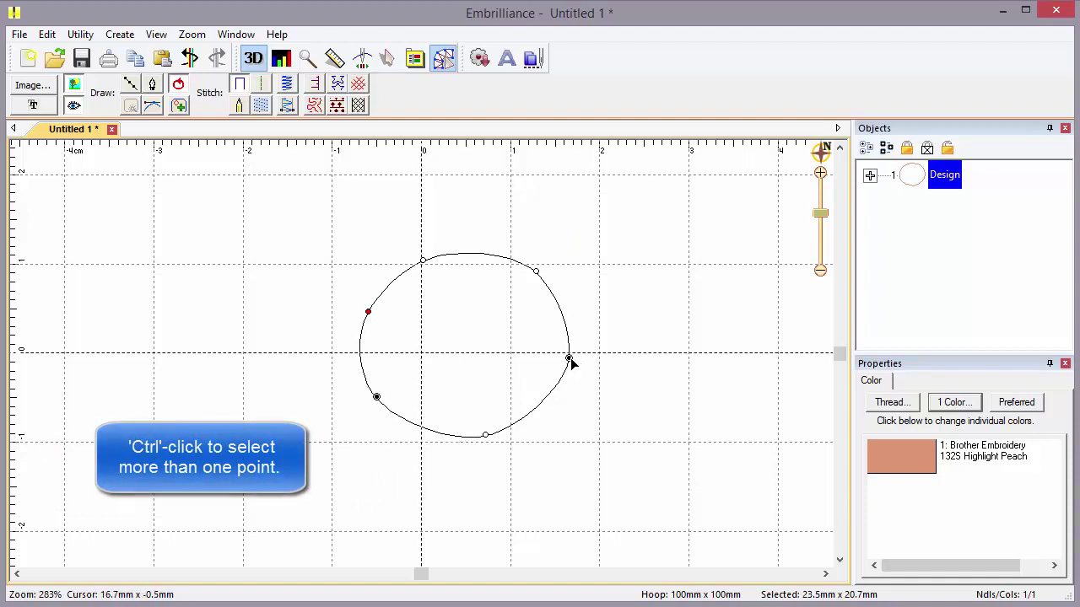
right_click(570, 360)
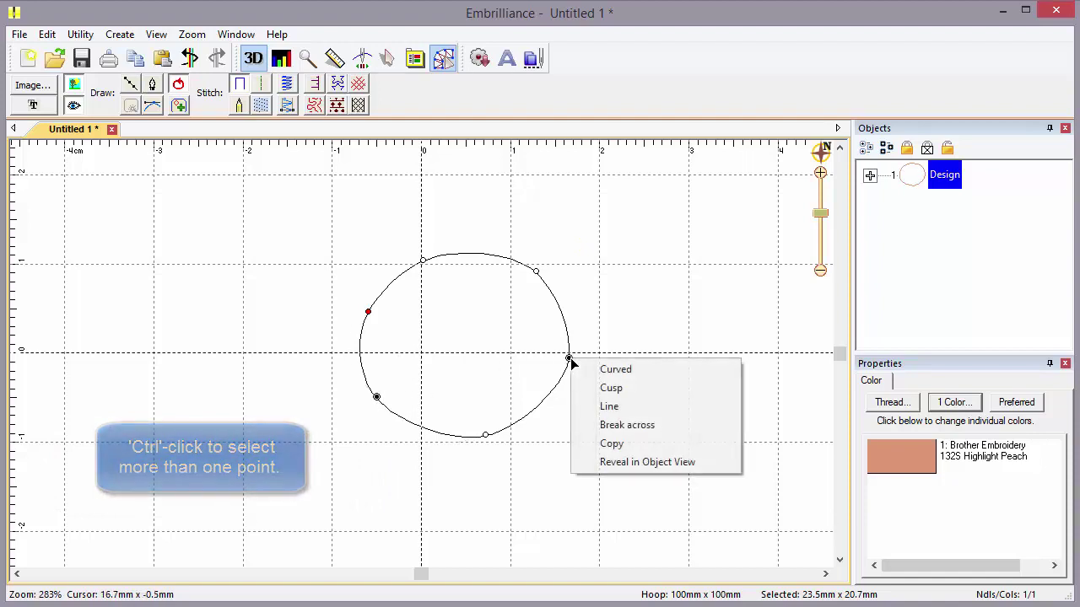
click(661, 425)
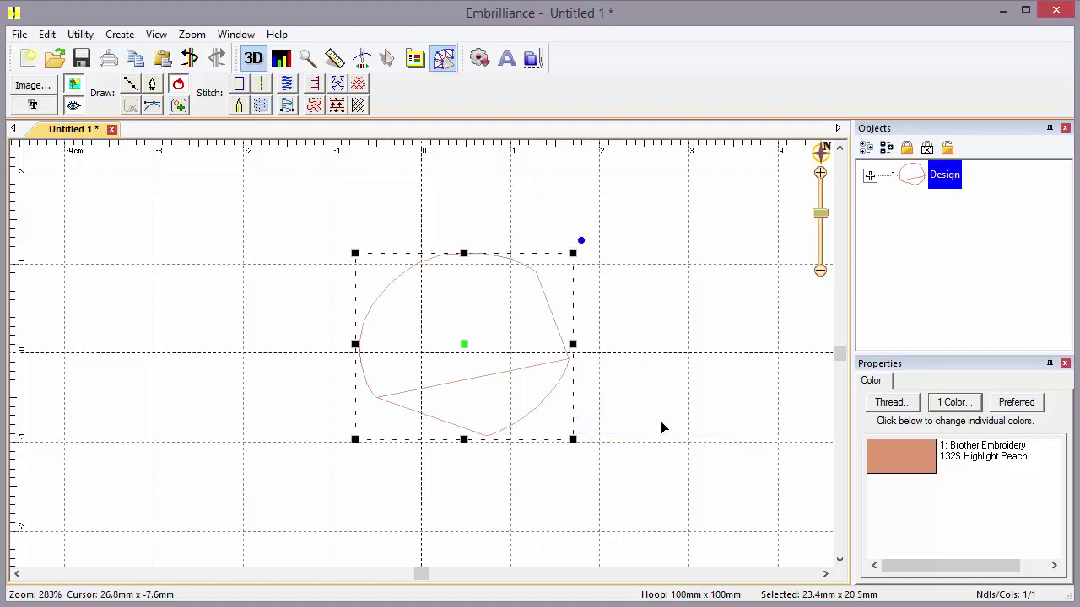
click(559, 427)
click(523, 422)
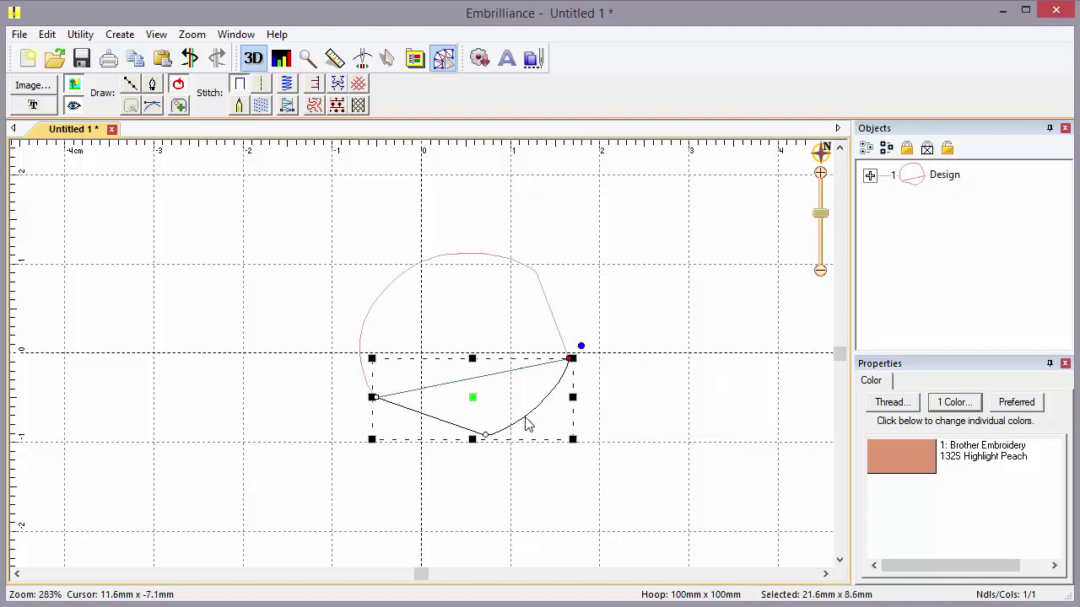
drag(473, 400, 479, 421)
click(604, 404)
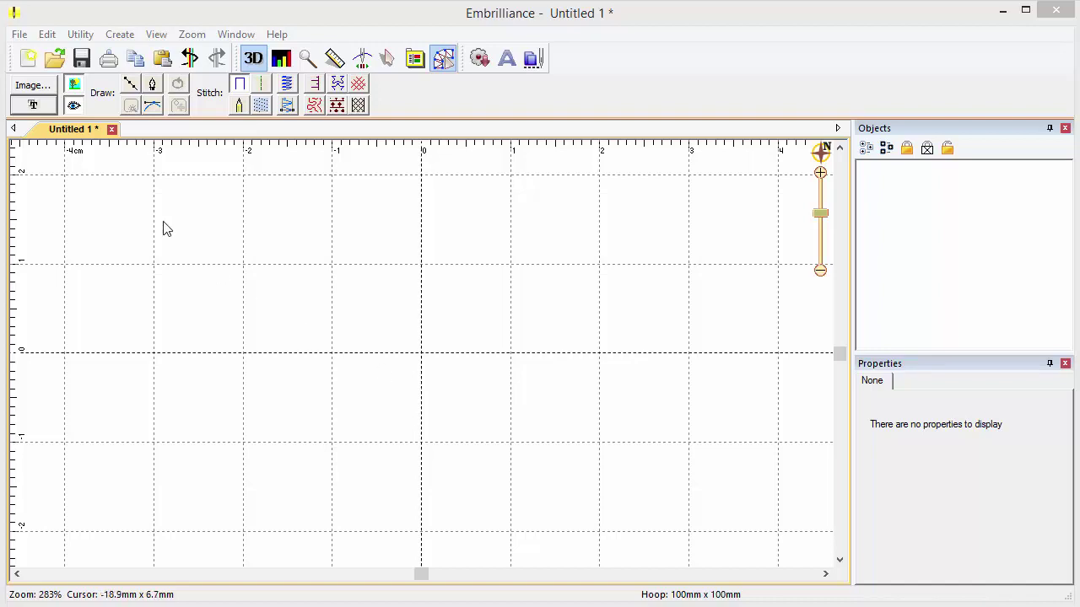
click(392, 306)
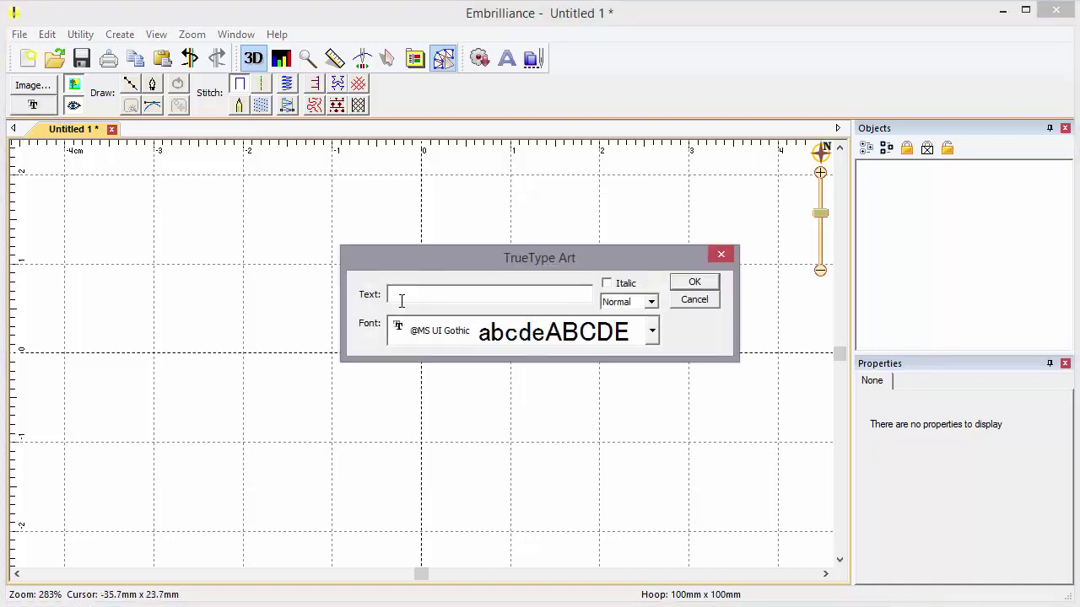
text(O)
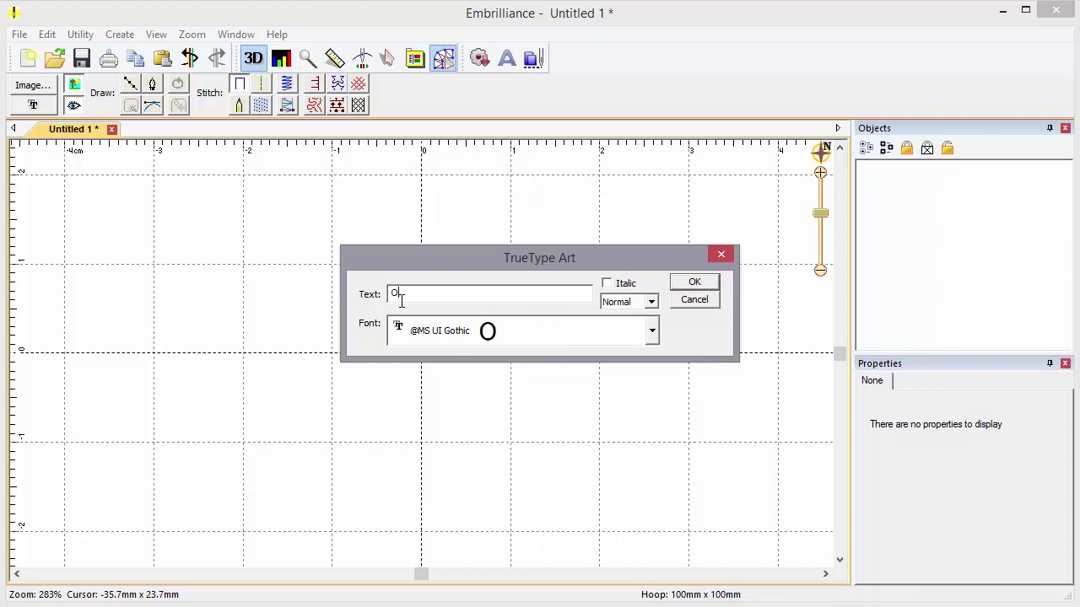
key(Return)
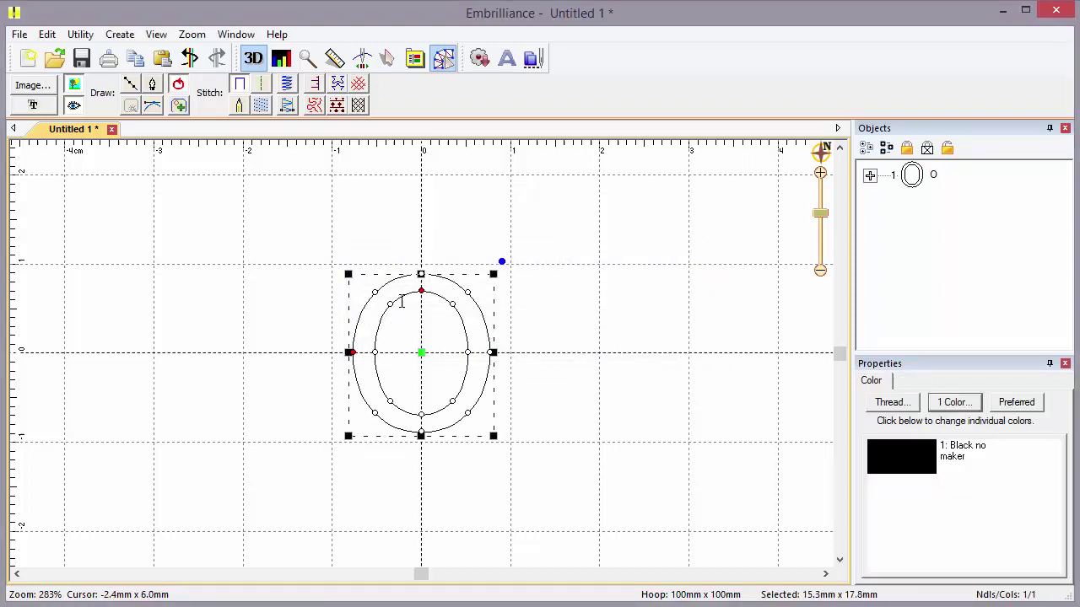
- Select the right points of both O rings and apply Connect To Hole
click(870, 175)
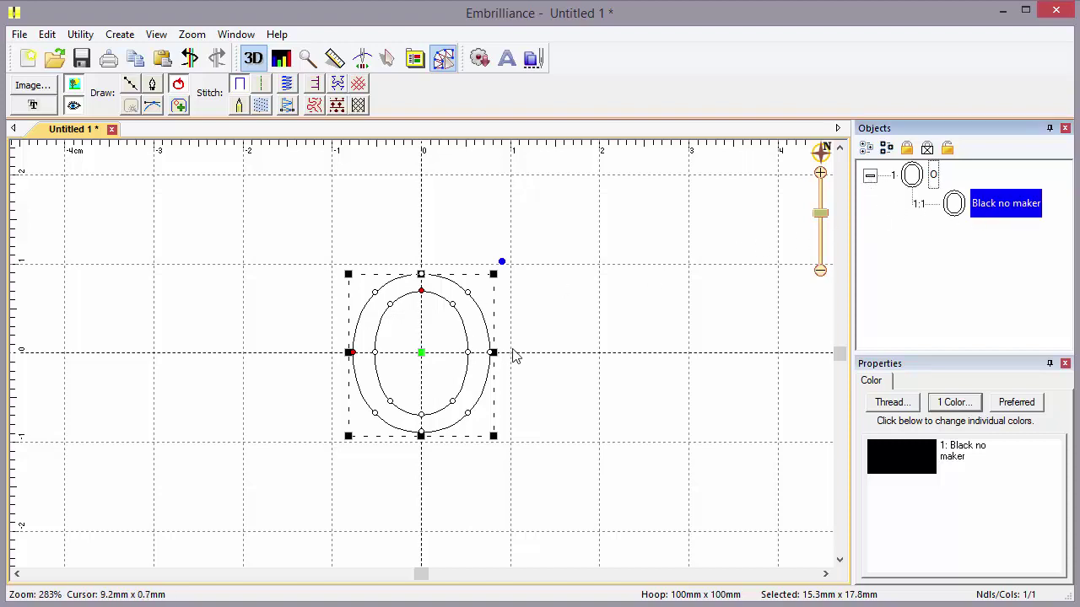
mouse_move(516, 348)
mouse_down()
mouse_move(470, 333)
mouse_move(456, 351)
mouse_move(513, 366)
mouse_up()
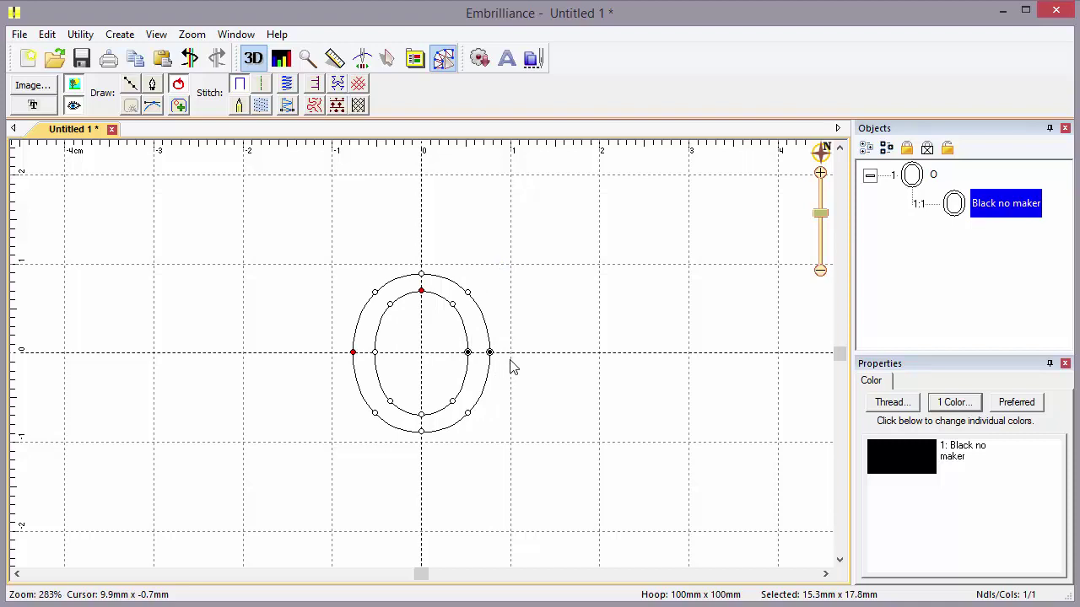
right_click(490, 353)
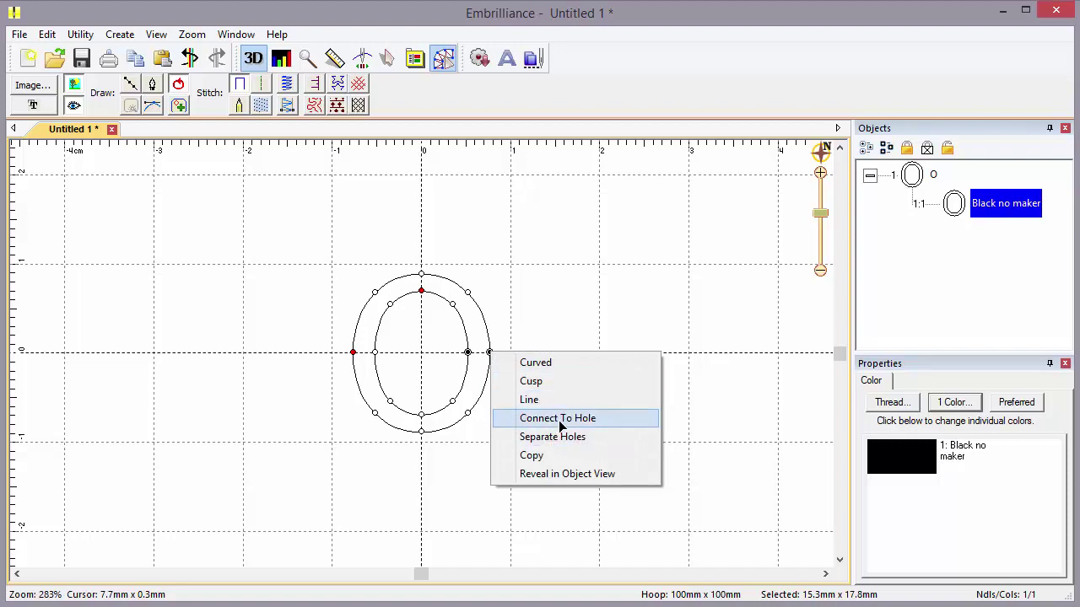
click(560, 425)
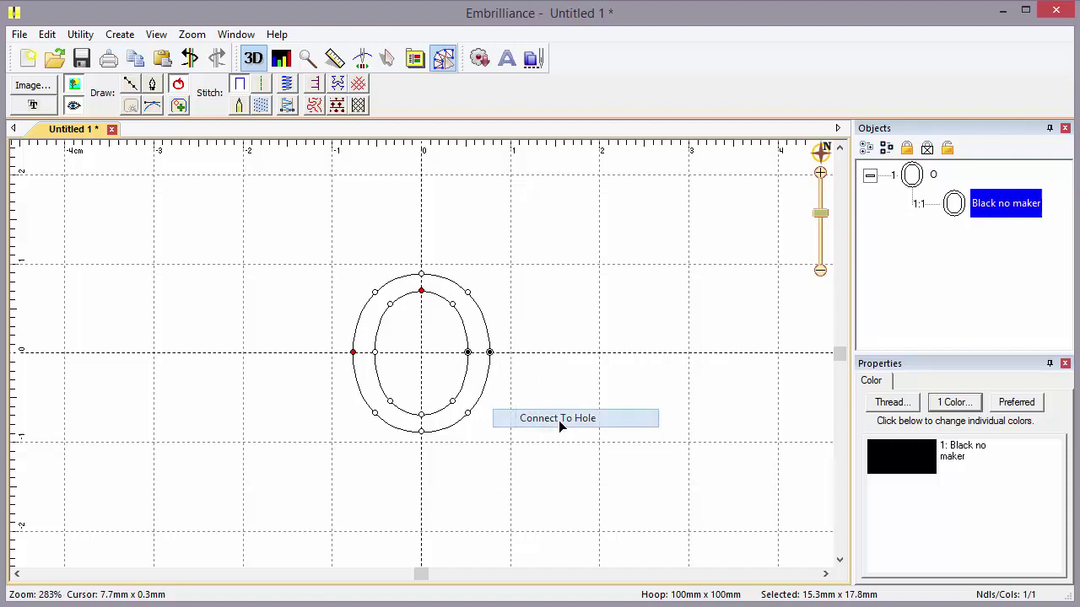
- Reselect the O outline for point editing, then deselect it
click(512, 370)
click(492, 355)
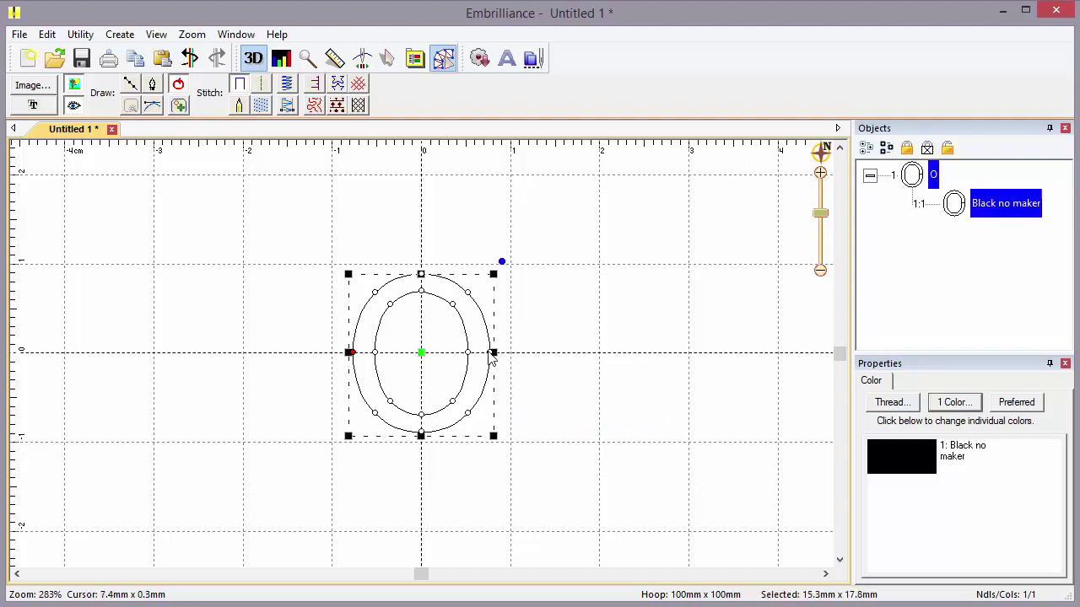
click(492, 355)
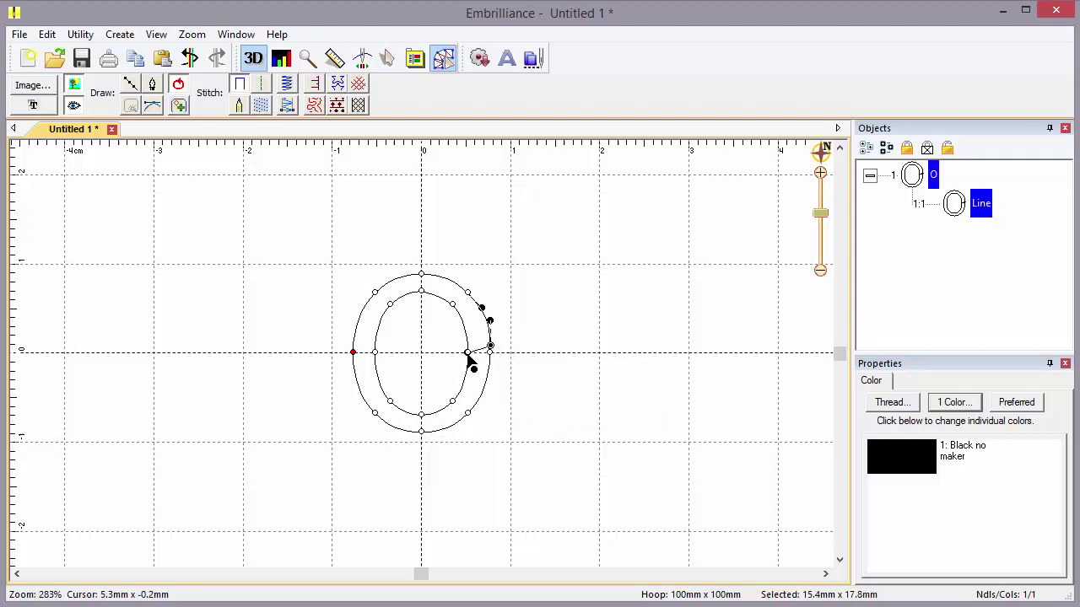
click(519, 372)
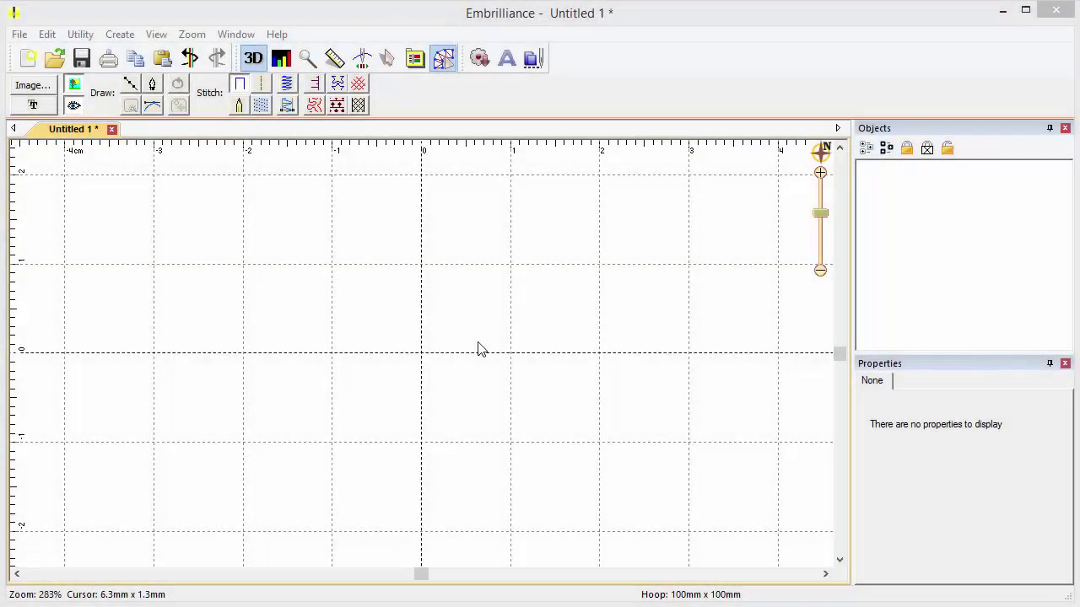
- Create a new TrueType Art letter 'O'
click(33, 105)
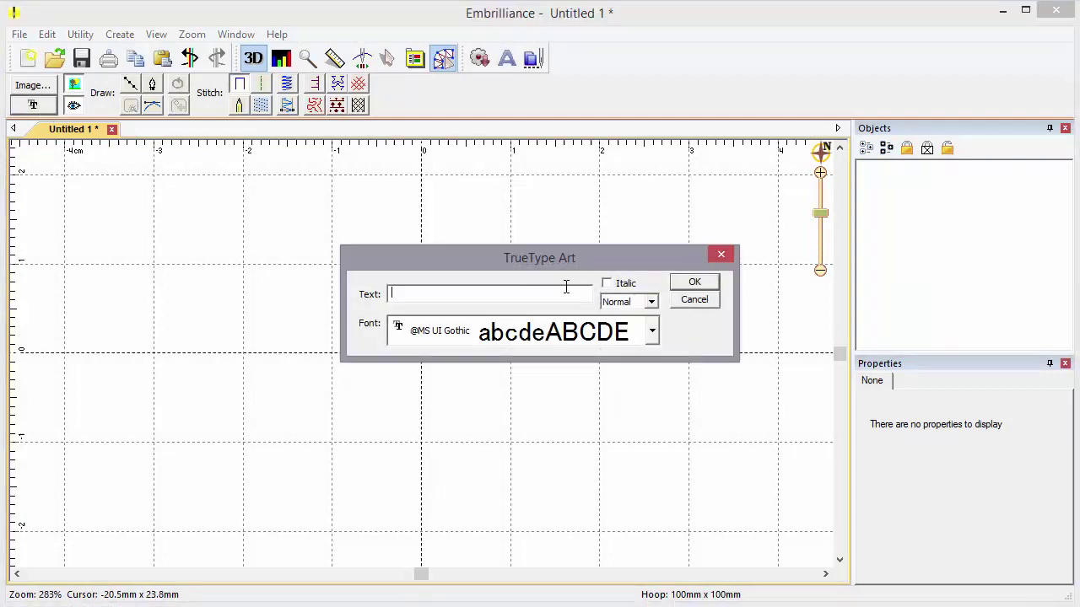
text(O)
key(Return)
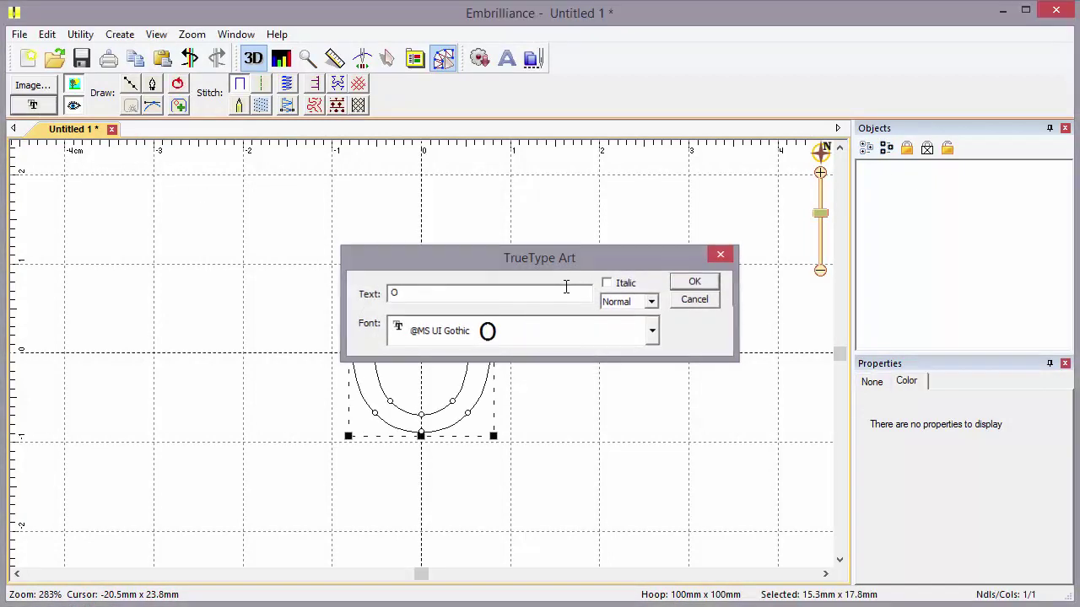
- Apply Separate Holes to the O, then select its outer and inner rings in Objects
click(869, 176)
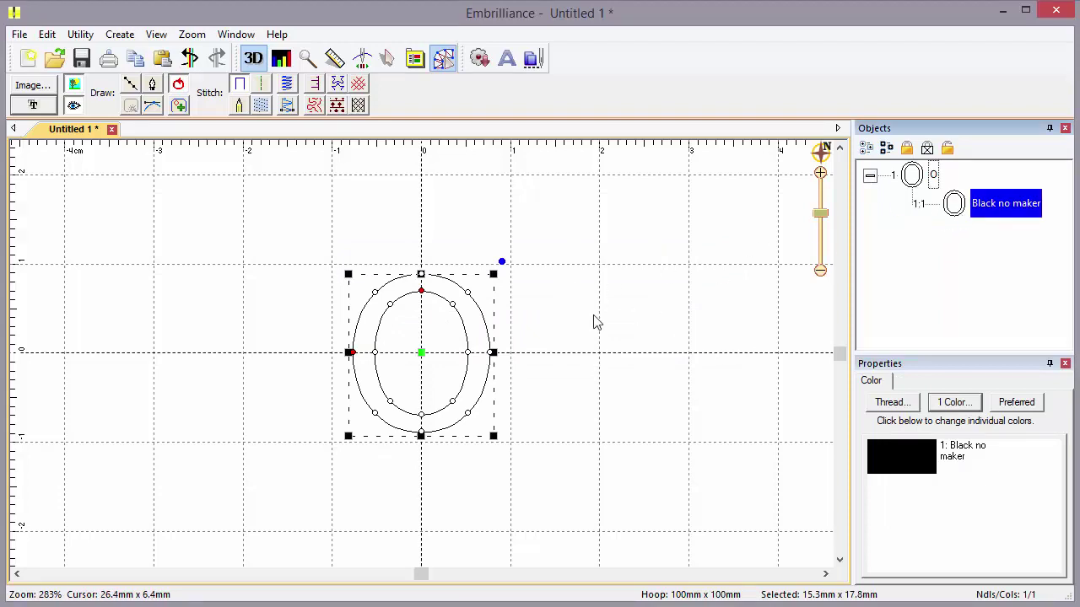
right_click(492, 354)
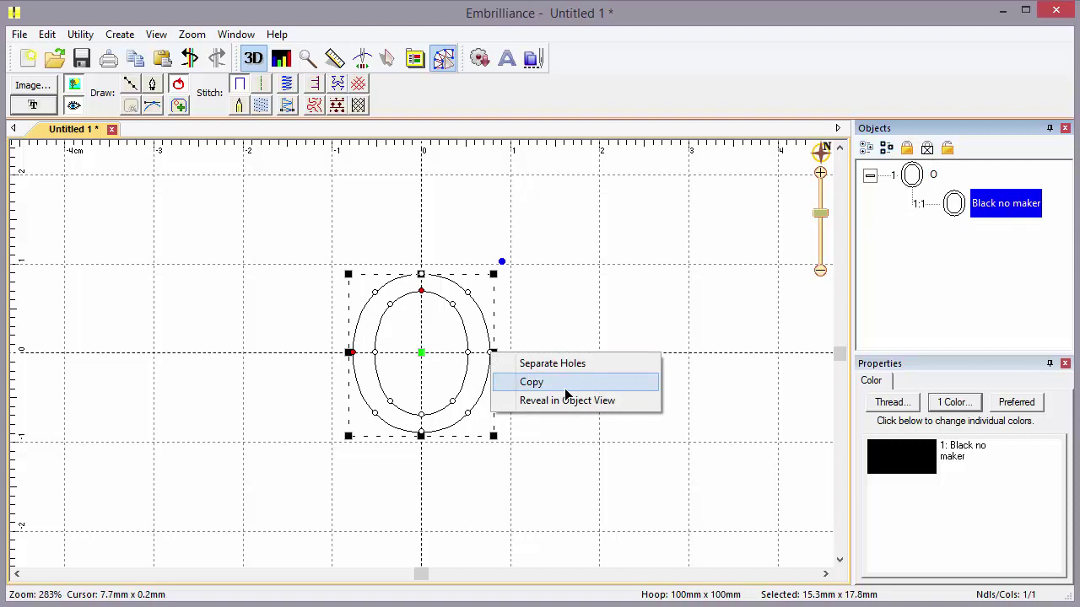
click(525, 364)
click(741, 290)
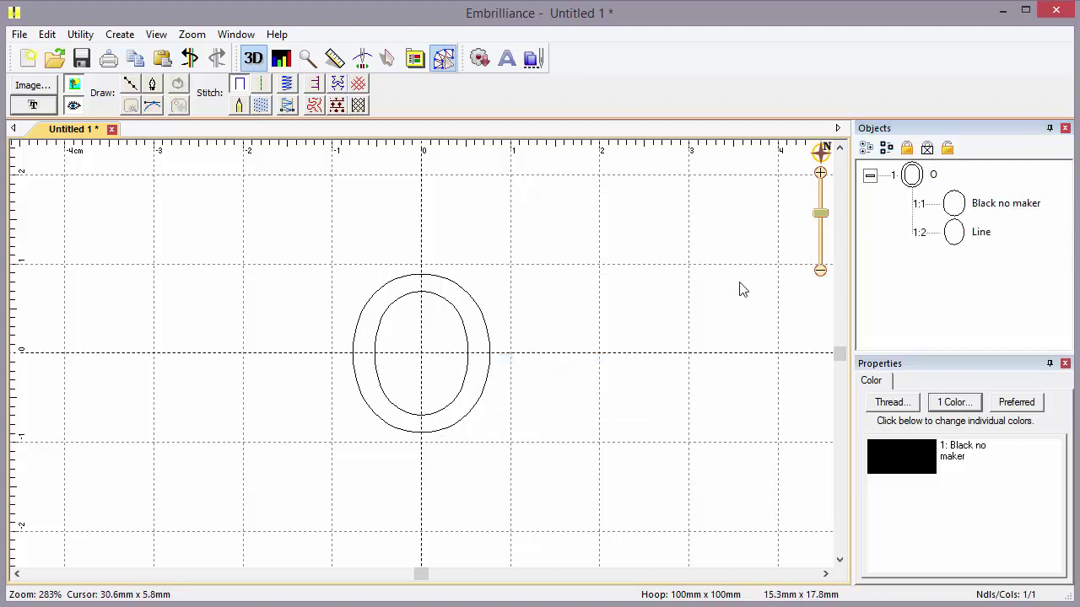
click(983, 211)
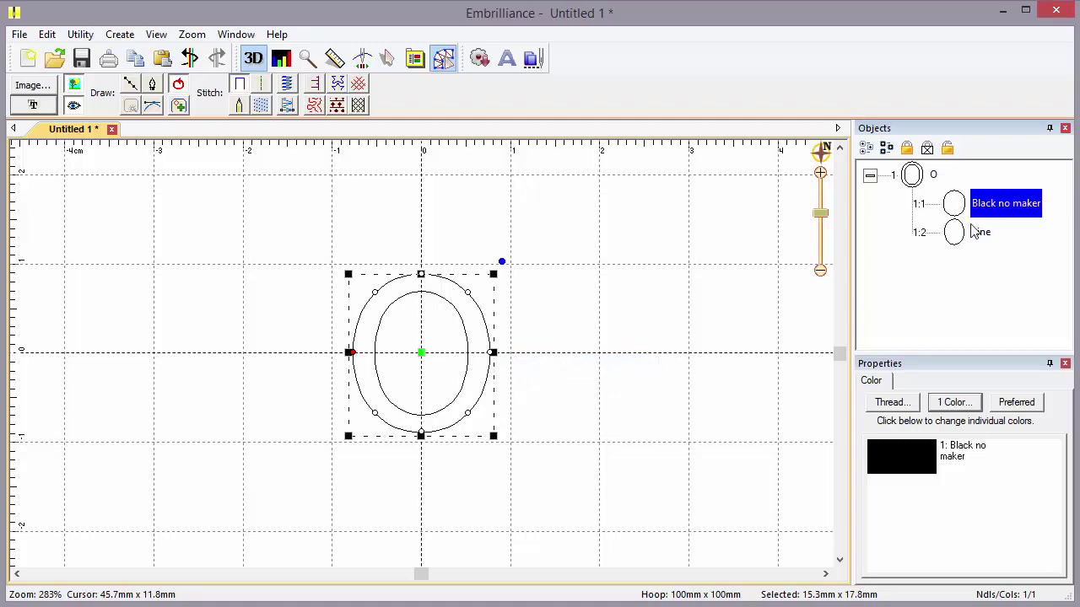
click(977, 236)
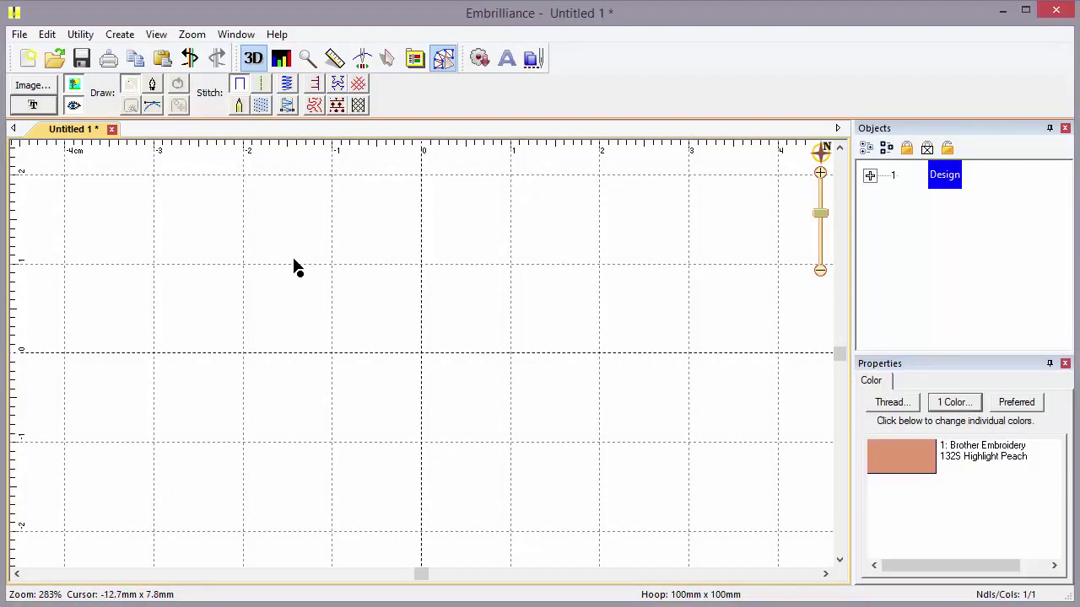
- Draw a wavy five-point curve across the upper canvas
click(294, 258)
click(343, 325)
click(431, 266)
click(569, 262)
click(597, 340)
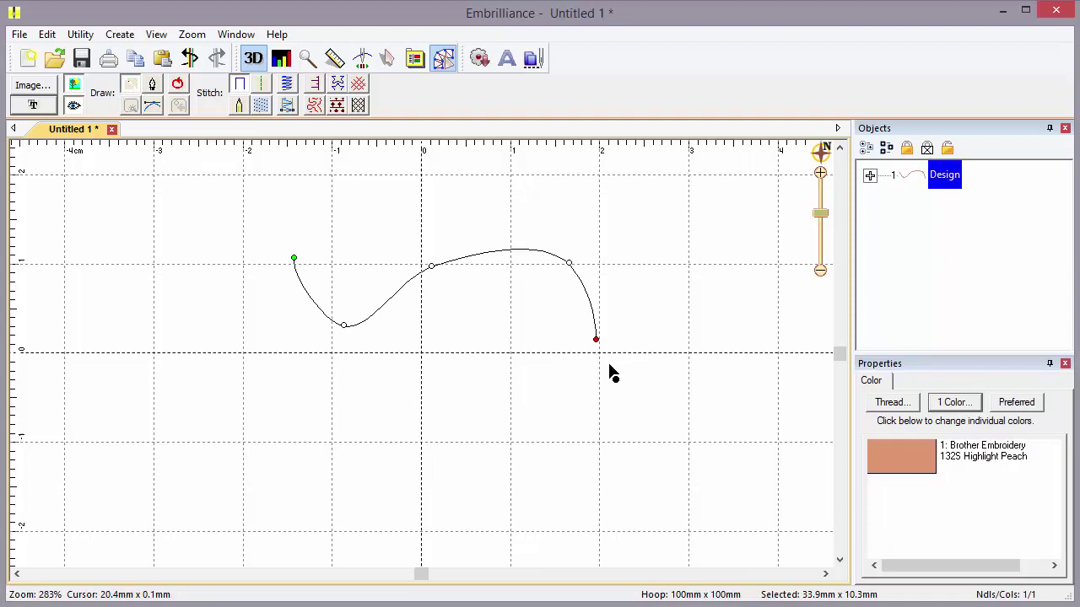
key(Return)
- Draw a second wavy curve below the first
click(132, 86)
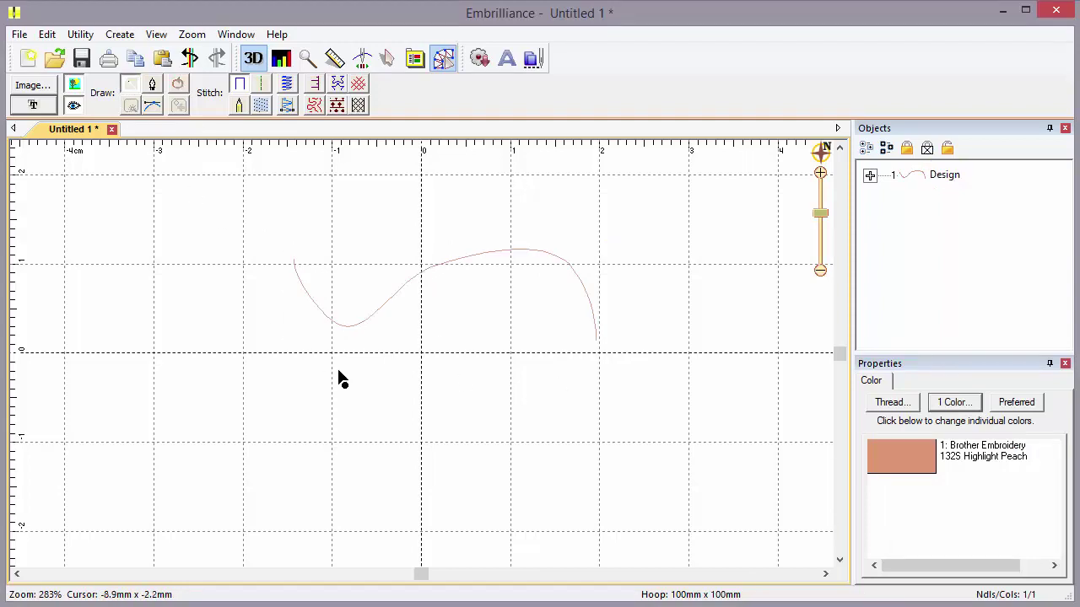
click(284, 357)
click(340, 418)
click(432, 360)
click(536, 333)
click(553, 373)
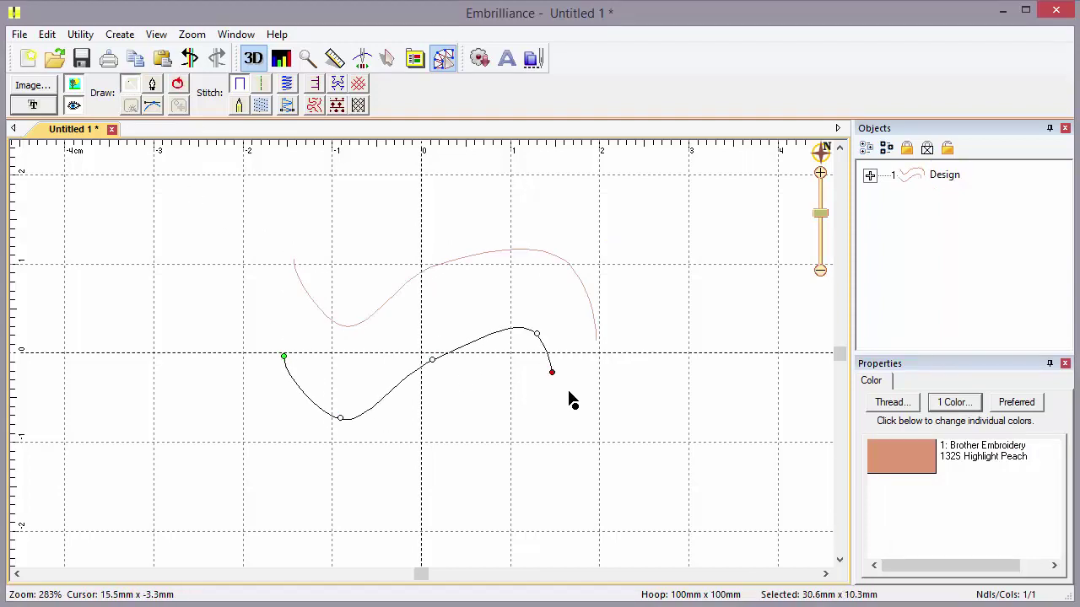
click(597, 442)
key(Return)
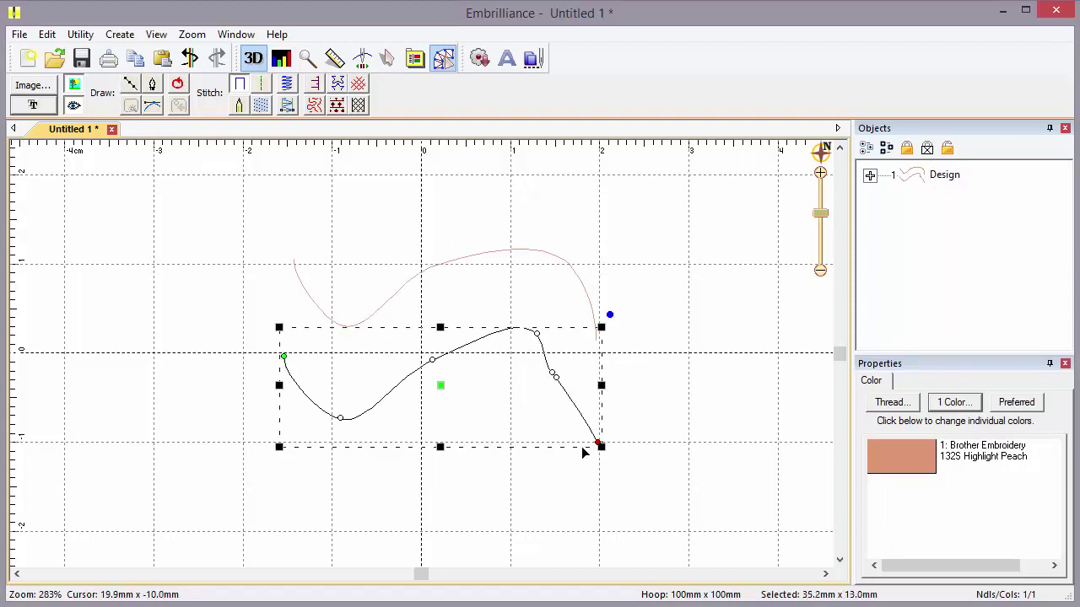
- Draw a third wavy curve lower down the canvas
click(130, 84)
click(278, 429)
click(392, 513)
click(478, 429)
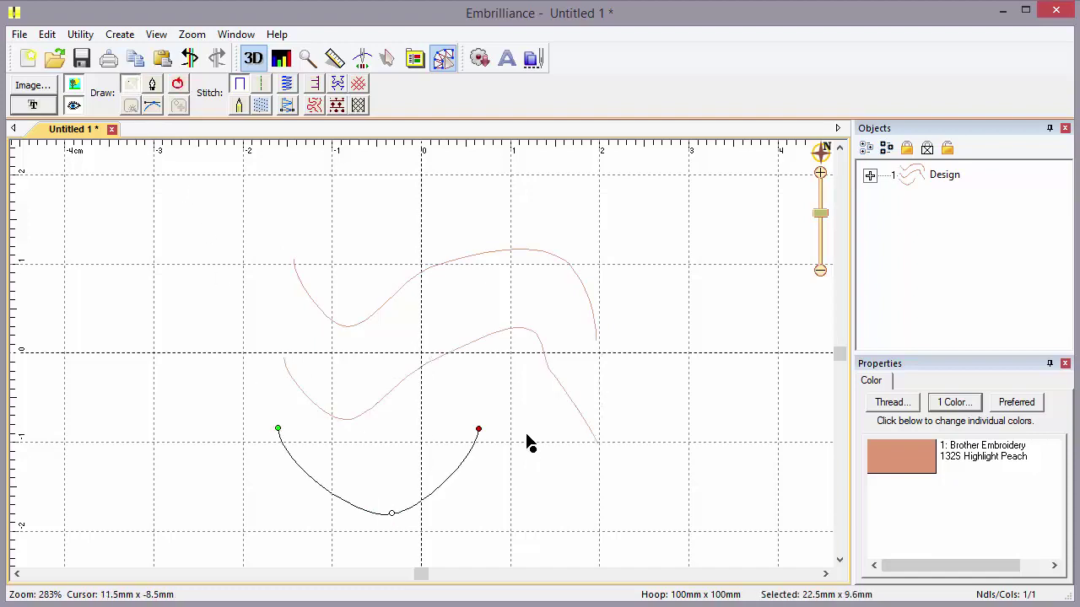
click(551, 464)
click(606, 515)
key(Return)
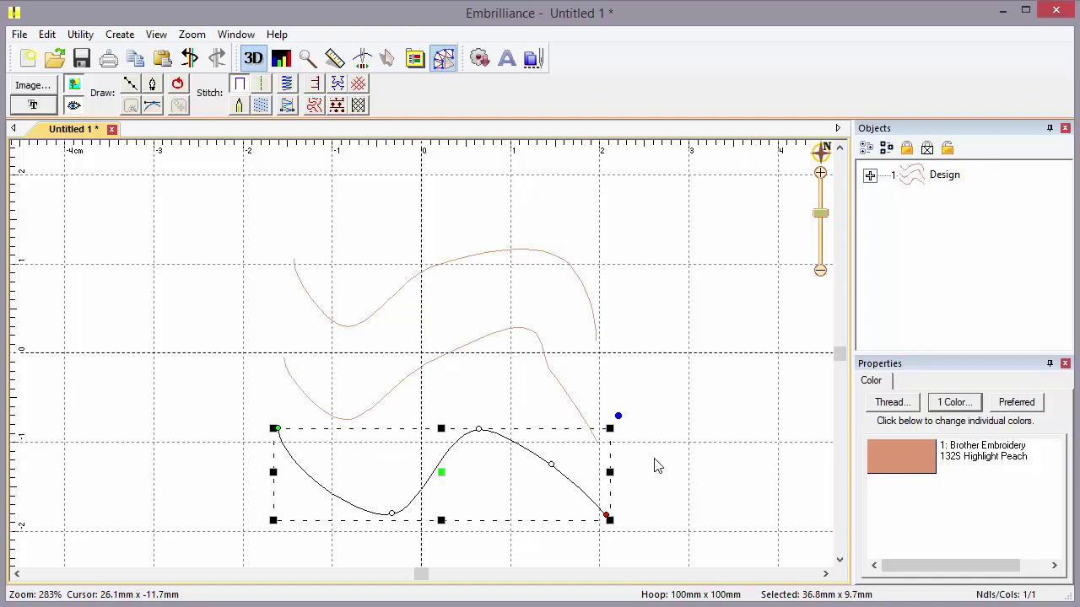
- Select the middle curve and reveal it in the Object View
key(ctrl+z)
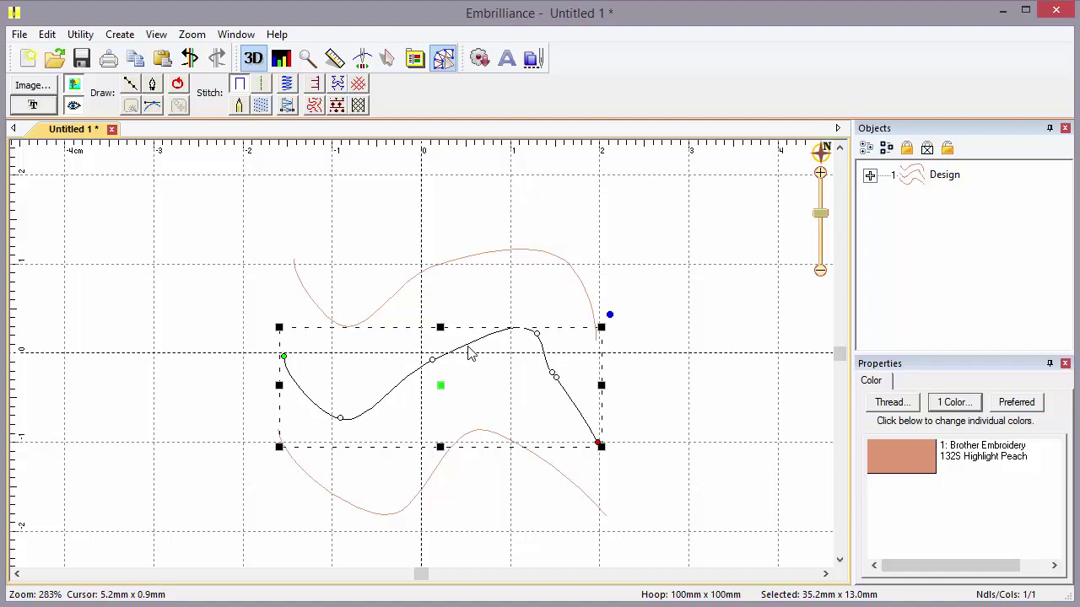
right_click(468, 347)
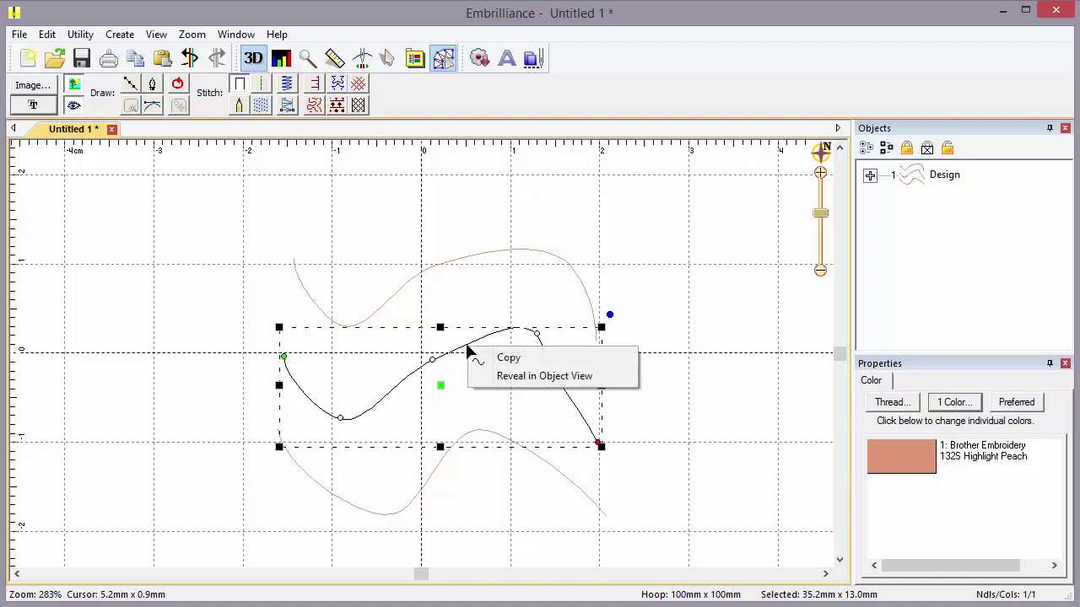
click(530, 376)
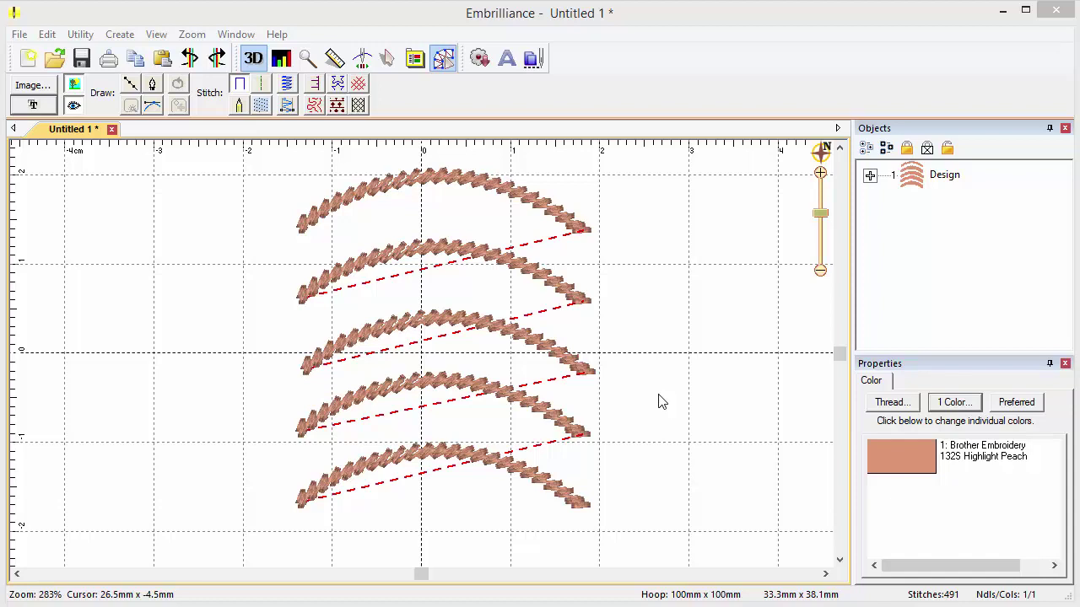
- Expand the Design entry to list Run objects 1:1 through 1:5
click(869, 176)
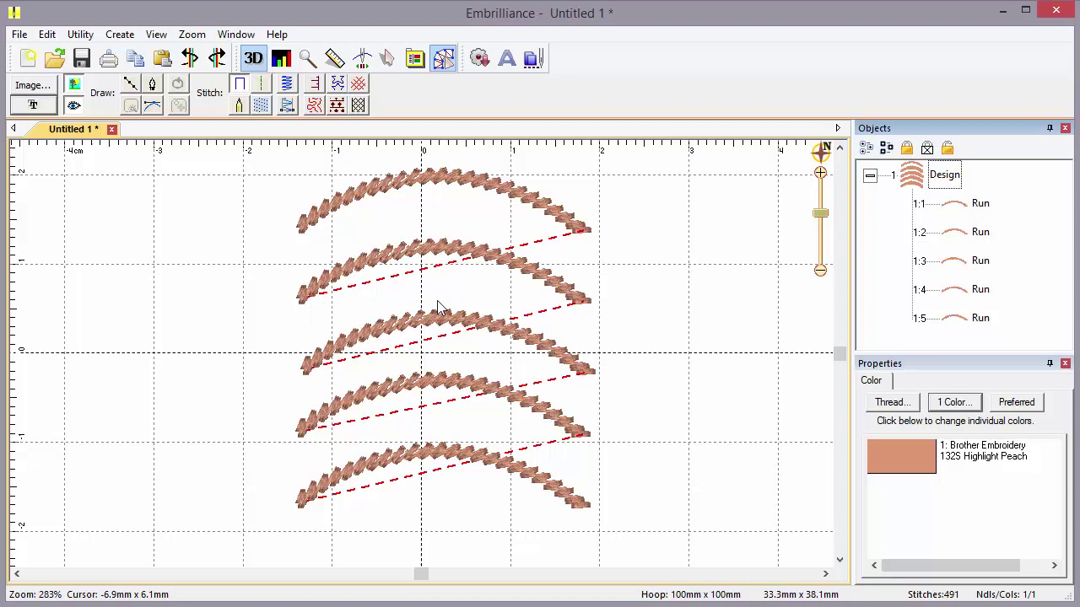
- Draw a three-point arc like Run 1:4 above the bottom arc and stitch it as run 1:6
click(957, 295)
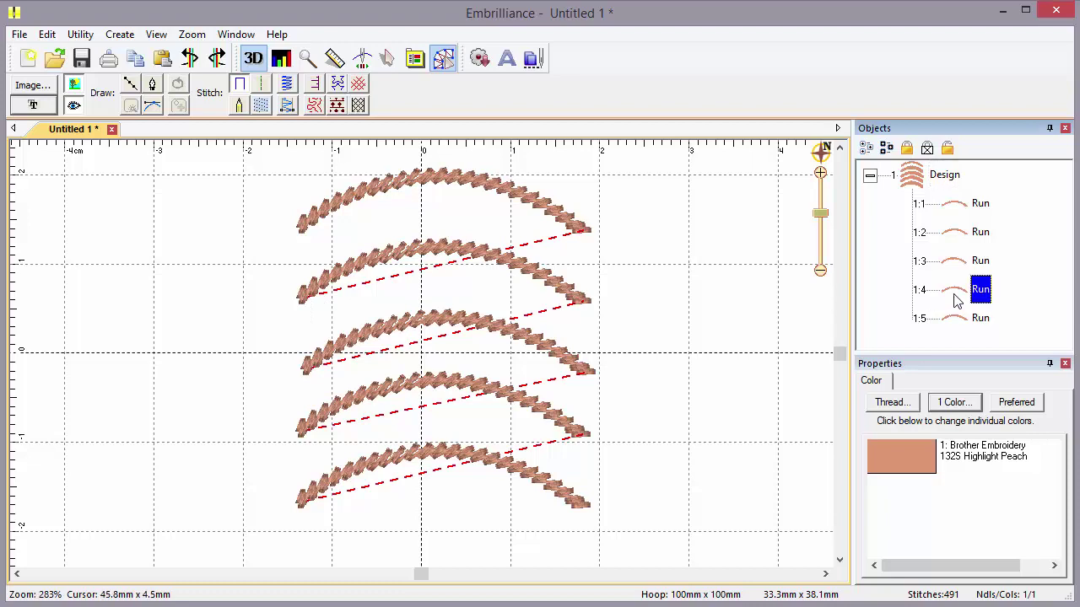
click(131, 83)
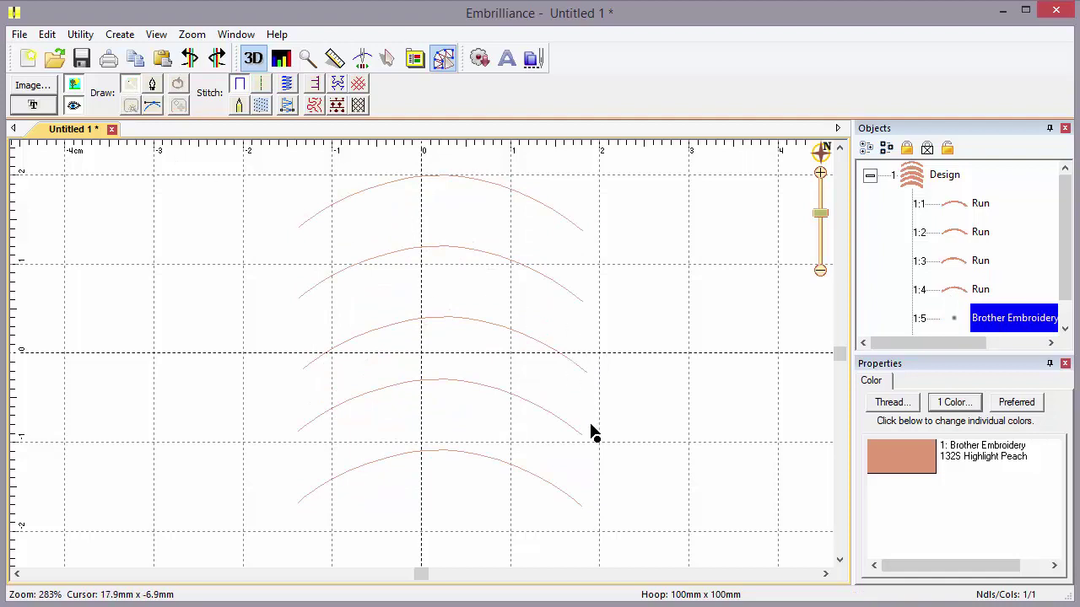
click(582, 435)
click(425, 421)
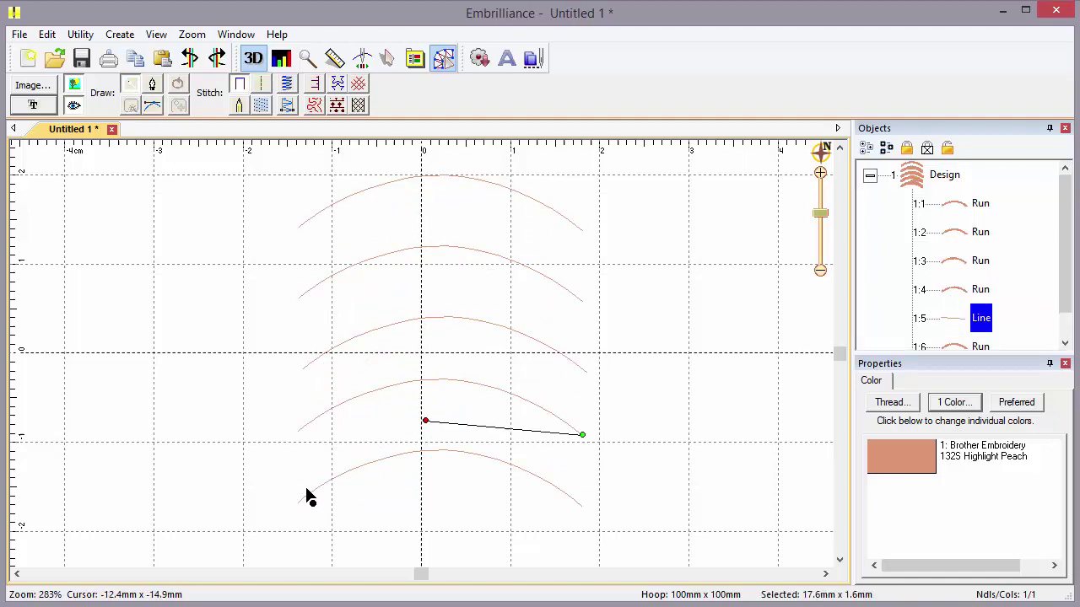
click(300, 504)
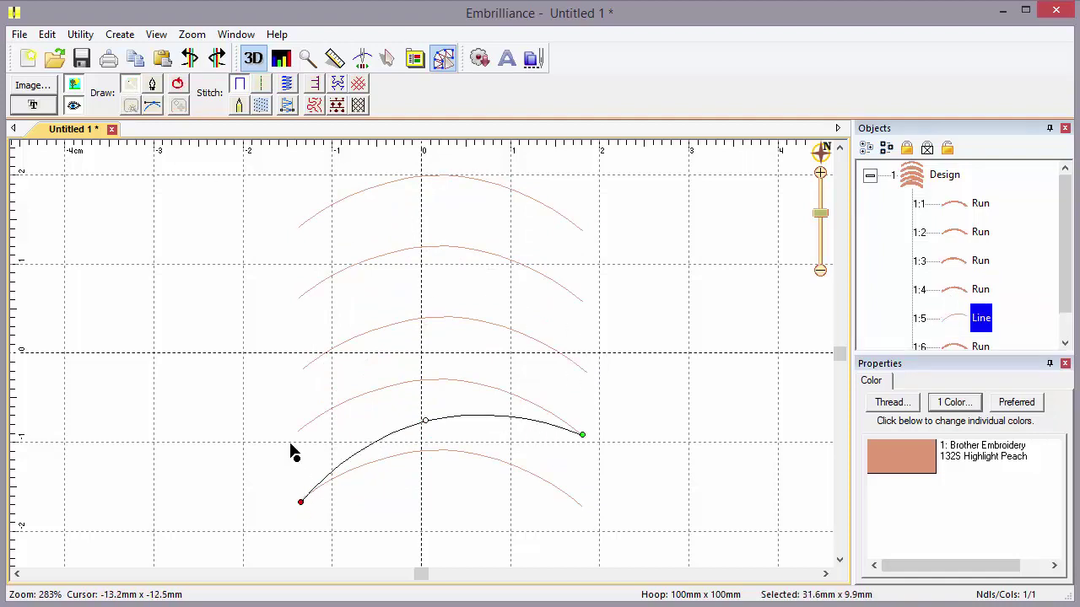
key(Return)
click(260, 84)
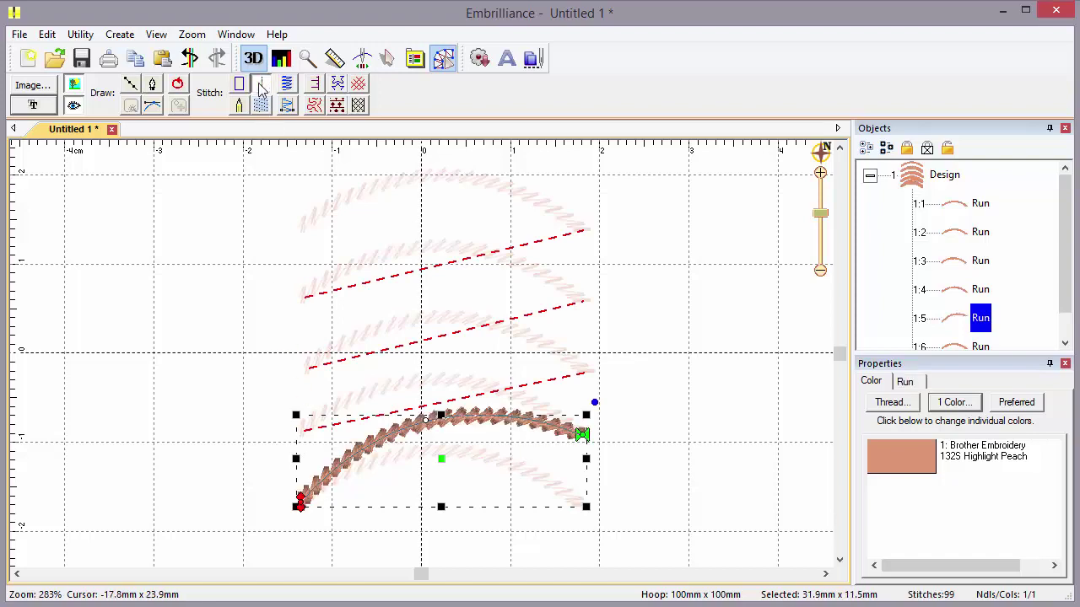
click(652, 408)
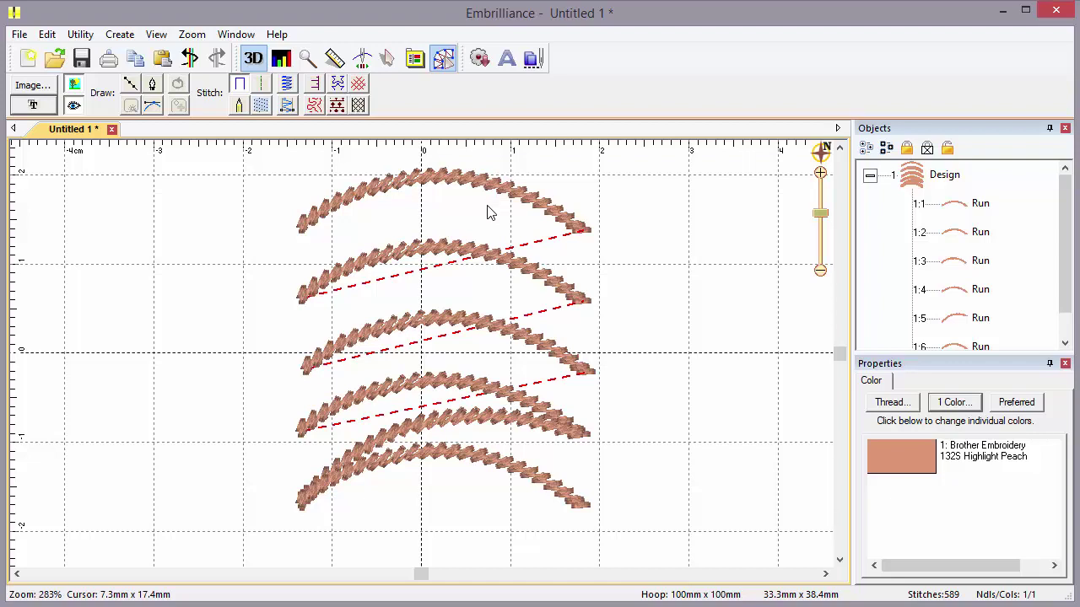
click(470, 426)
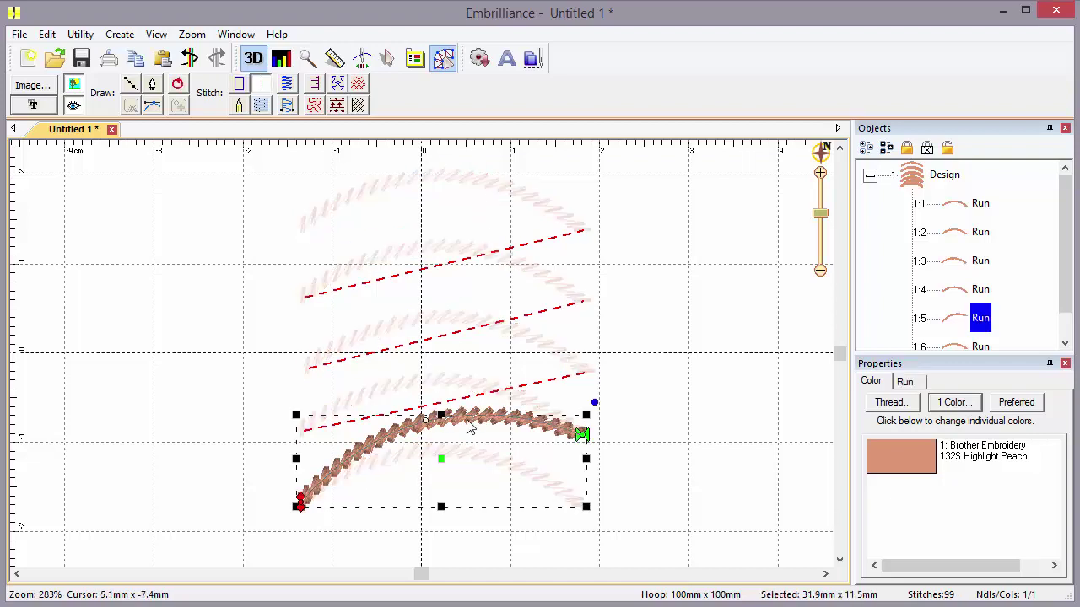
- Copy the new arc, Paste Over it after the top arc, and drag the copy down into the gap
click(136, 59)
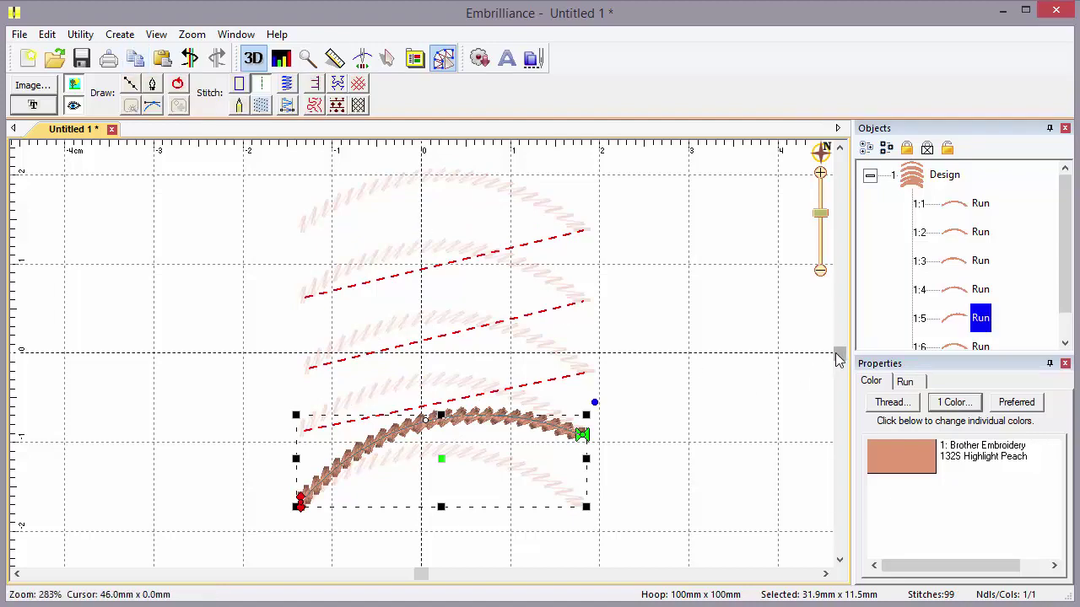
drag(838, 359, 838, 290)
scroll(504, 388, up, 3)
scroll(504, 388, up, 1)
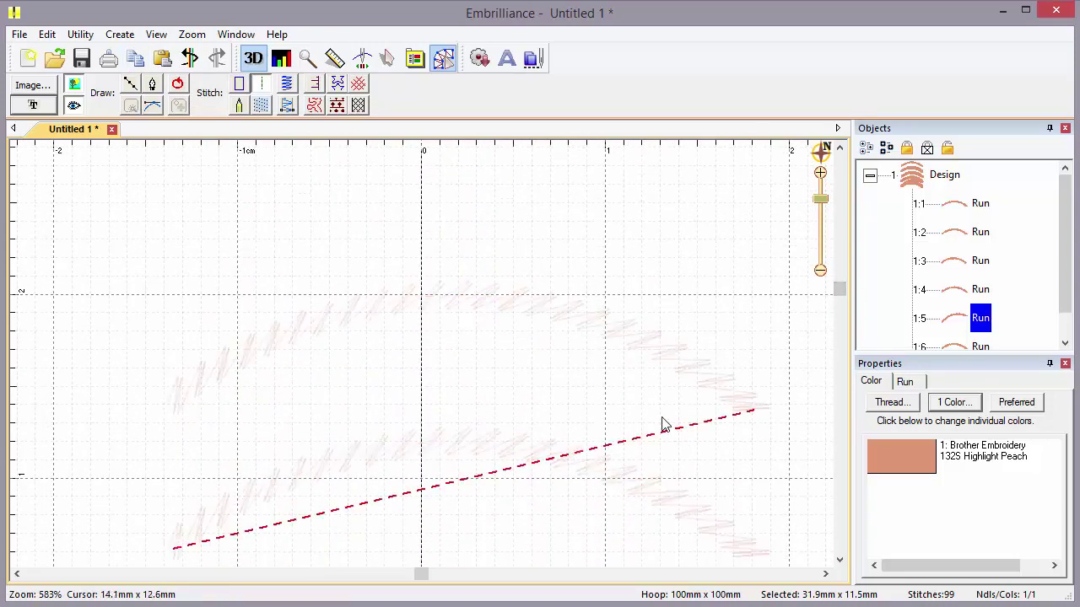
click(547, 320)
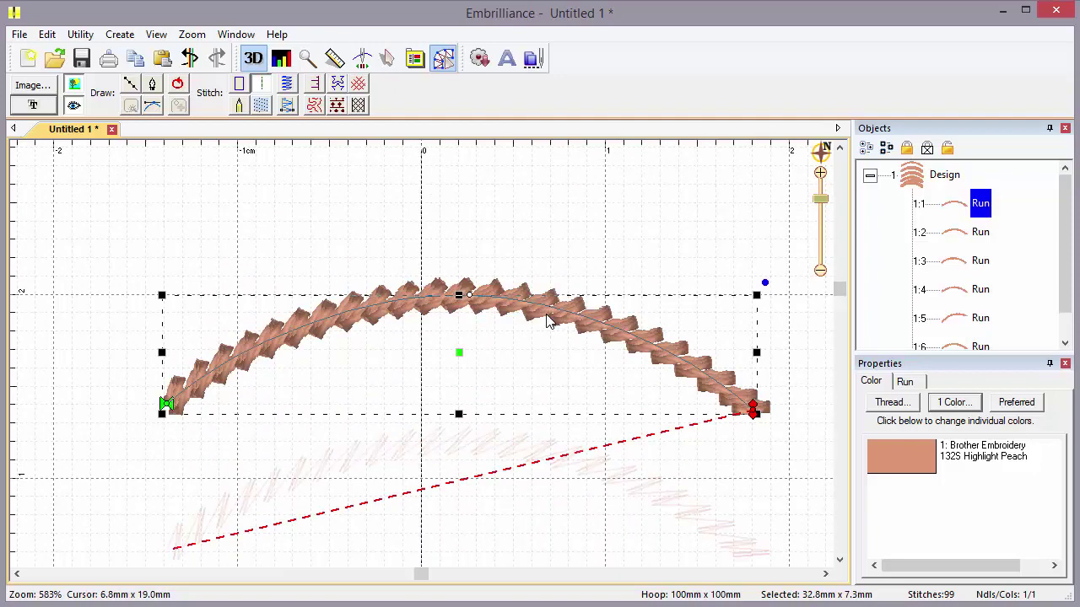
right_click(547, 321)
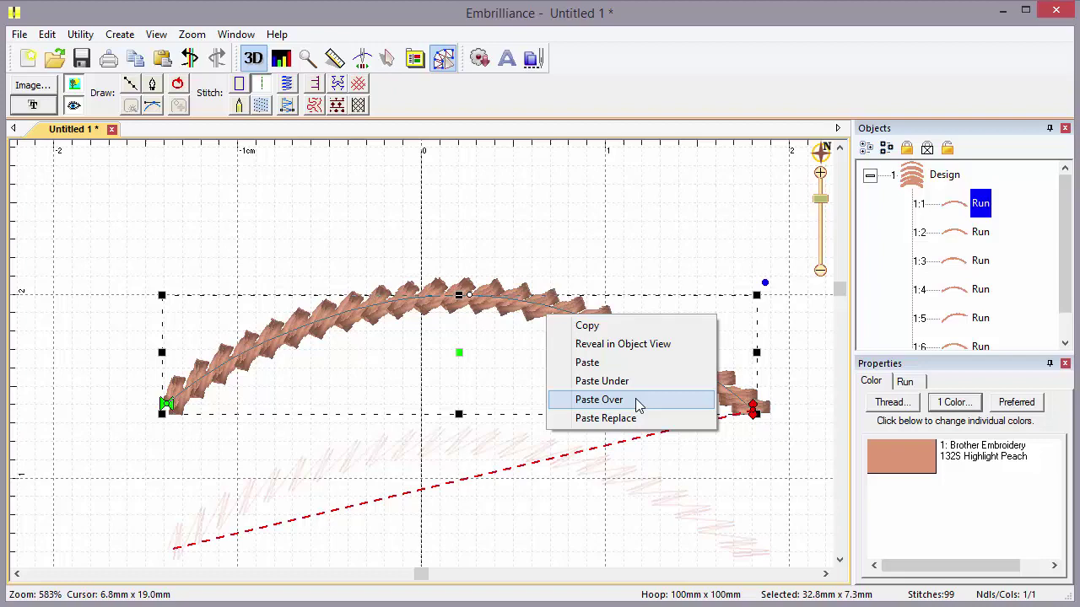
click(639, 402)
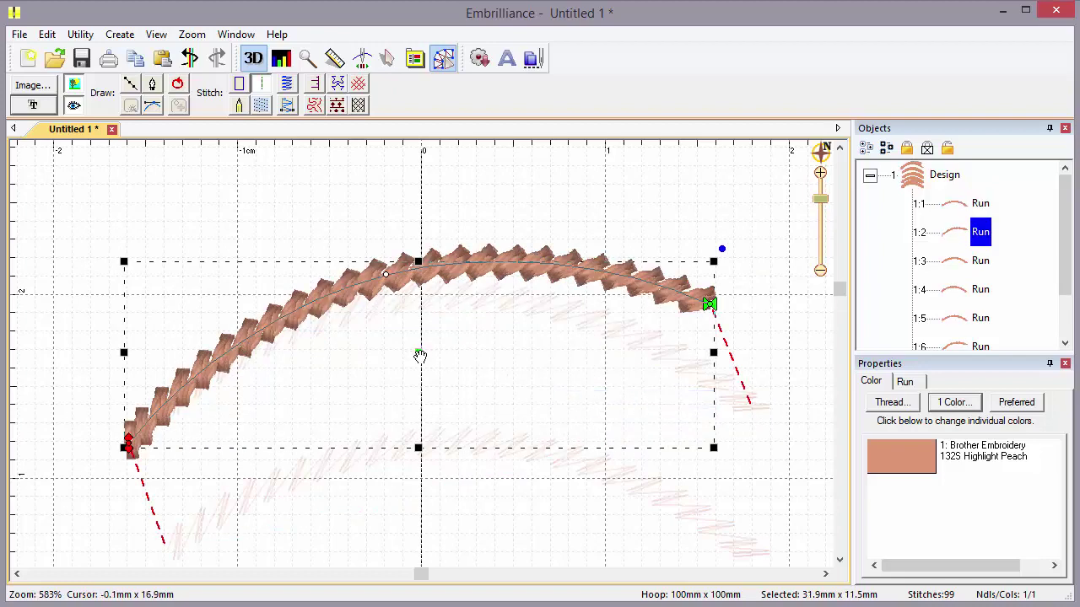
drag(421, 356, 463, 461)
- Paste the copied arc after Run 1:3 and drag it down into the gap
click(470, 484)
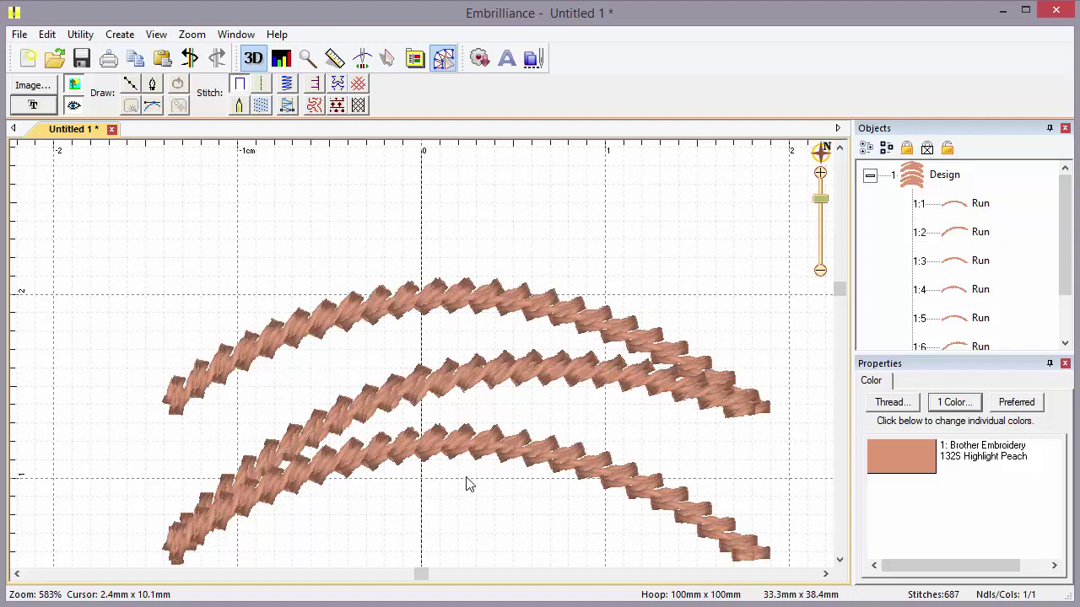
mouse_move(839, 291)
mouse_down()
mouse_move(826, 355)
mouse_move(839, 329)
mouse_up()
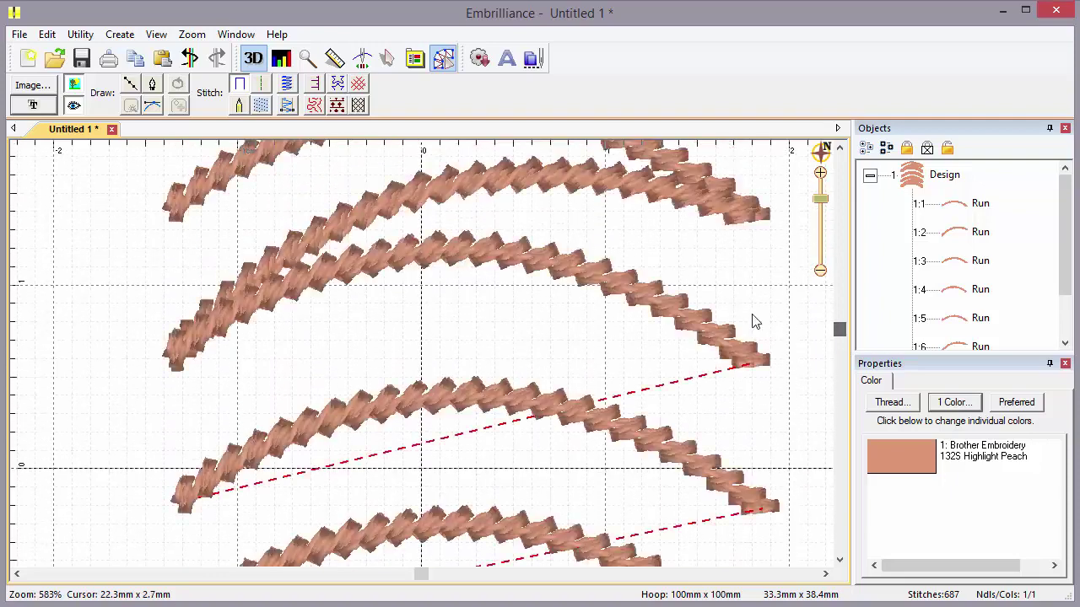
click(620, 293)
right_click(620, 293)
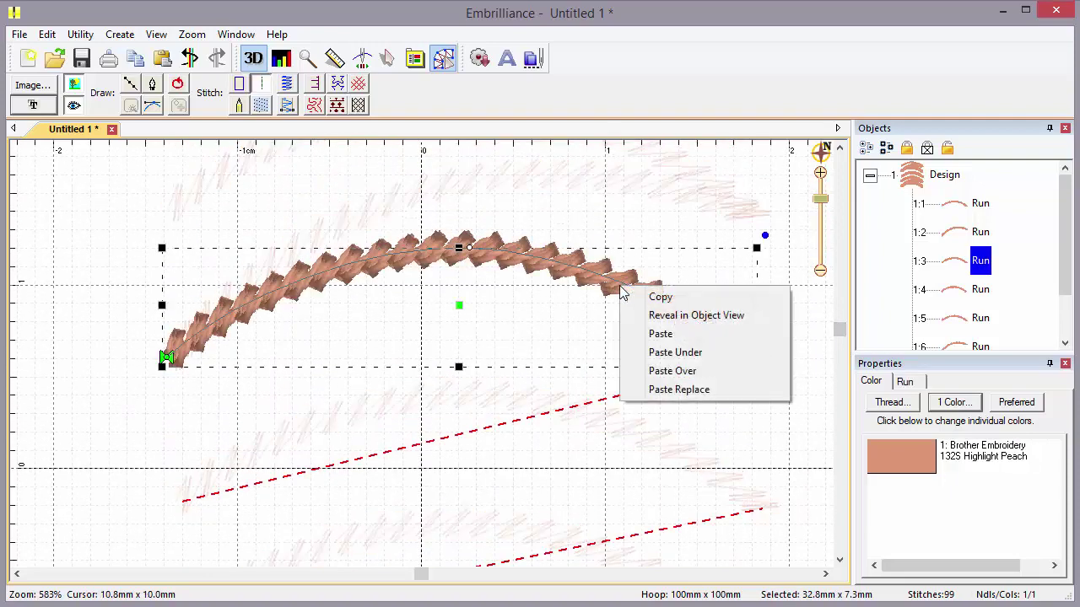
click(697, 376)
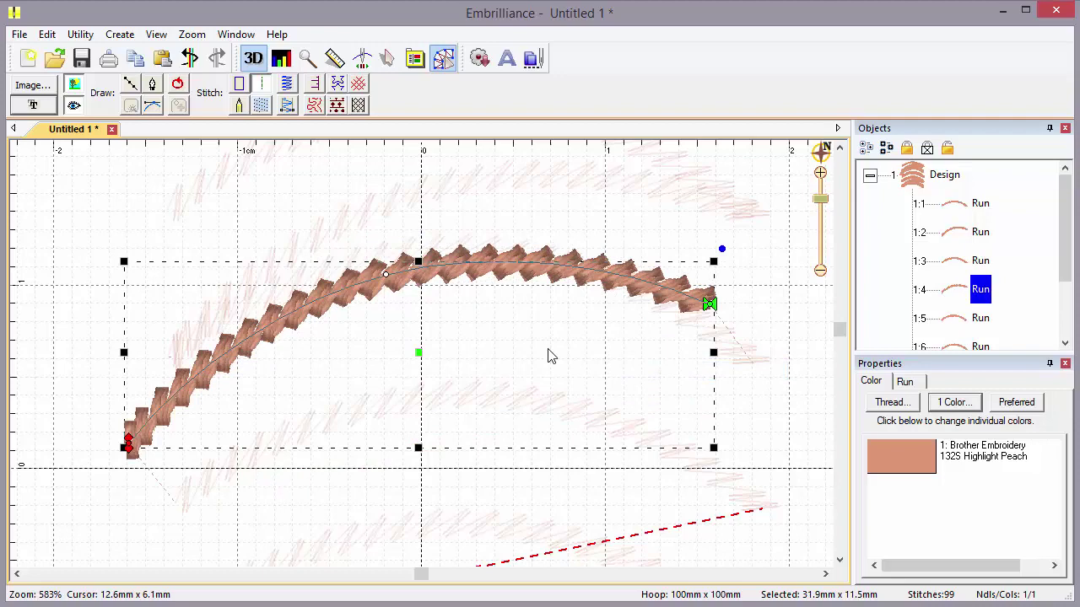
drag(420, 358, 466, 417)
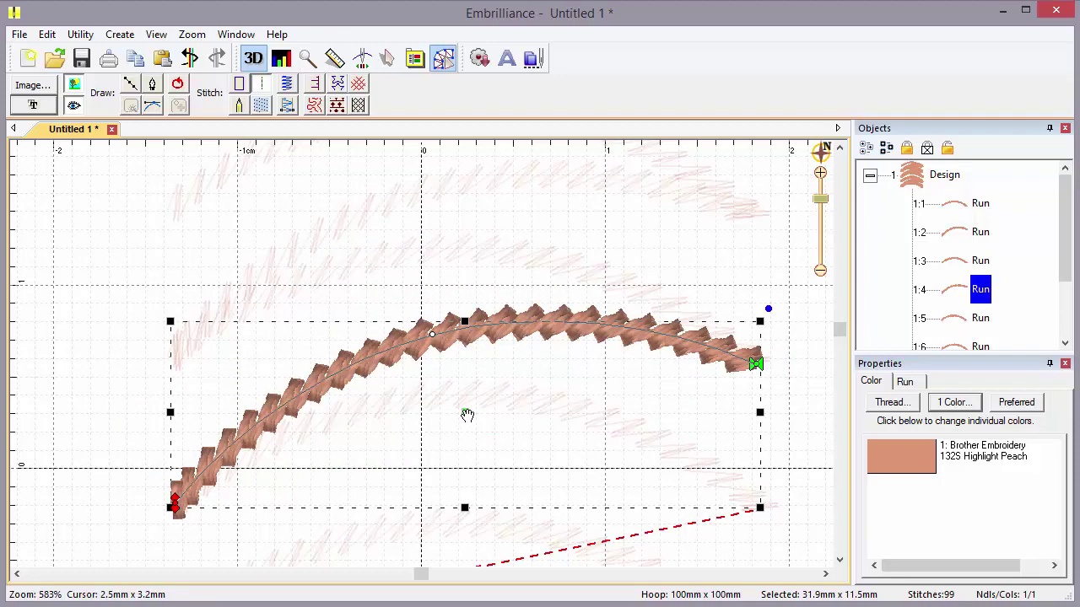
- Paste another copy after Run 1:5, move it into place, then deselect and zoom out
drag(839, 330, 839, 368)
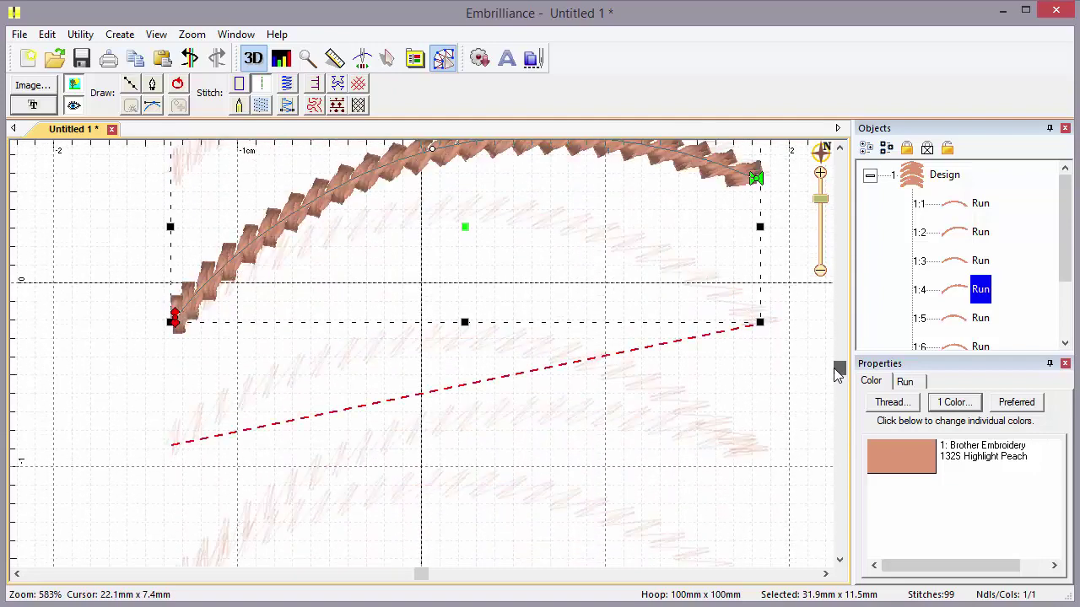
click(673, 275)
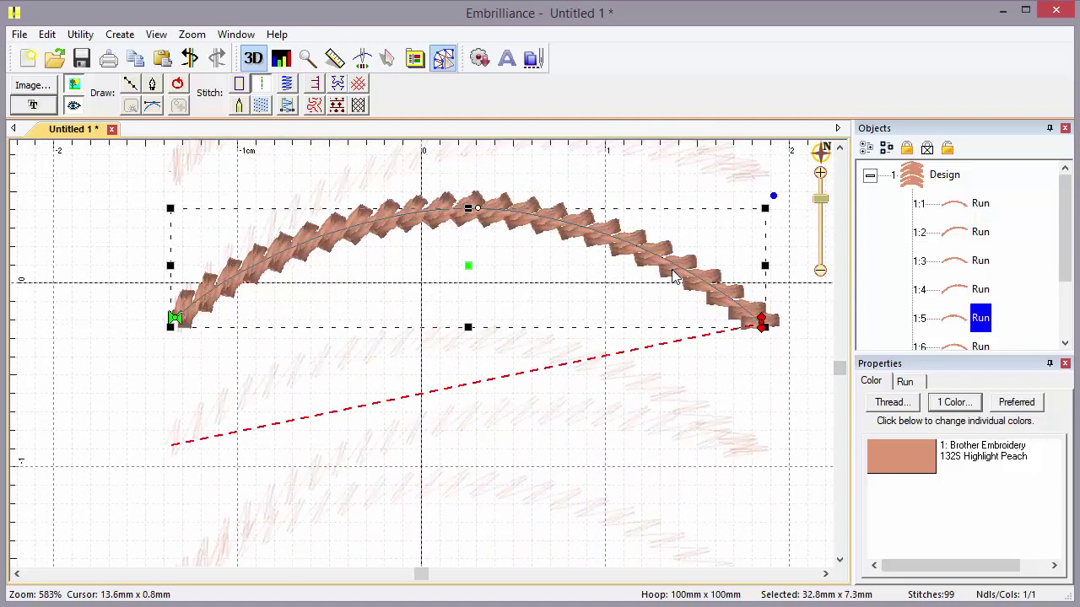
right_click(534, 217)
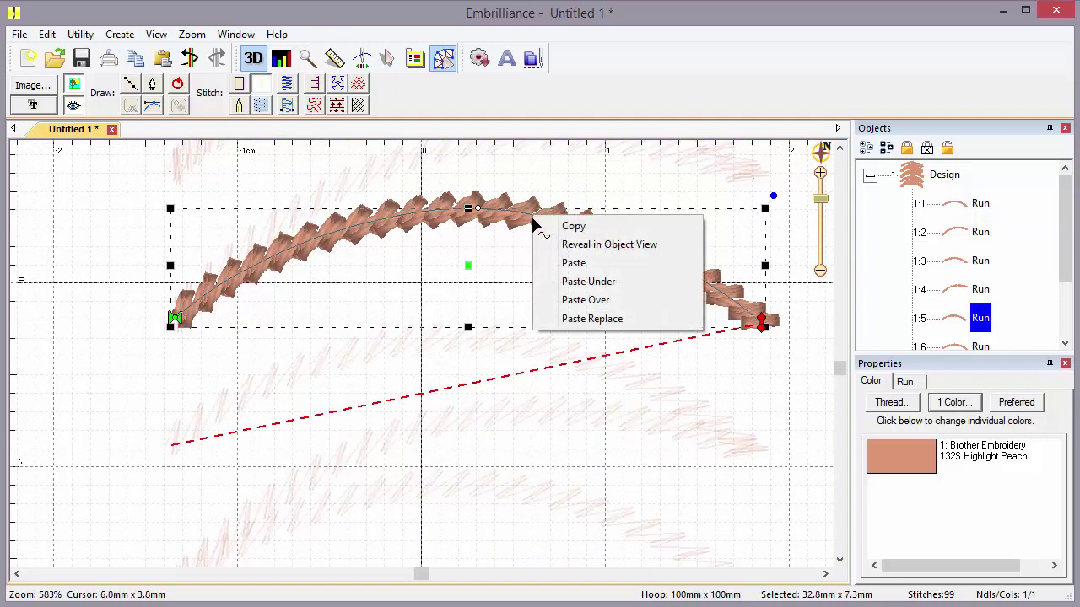
click(612, 302)
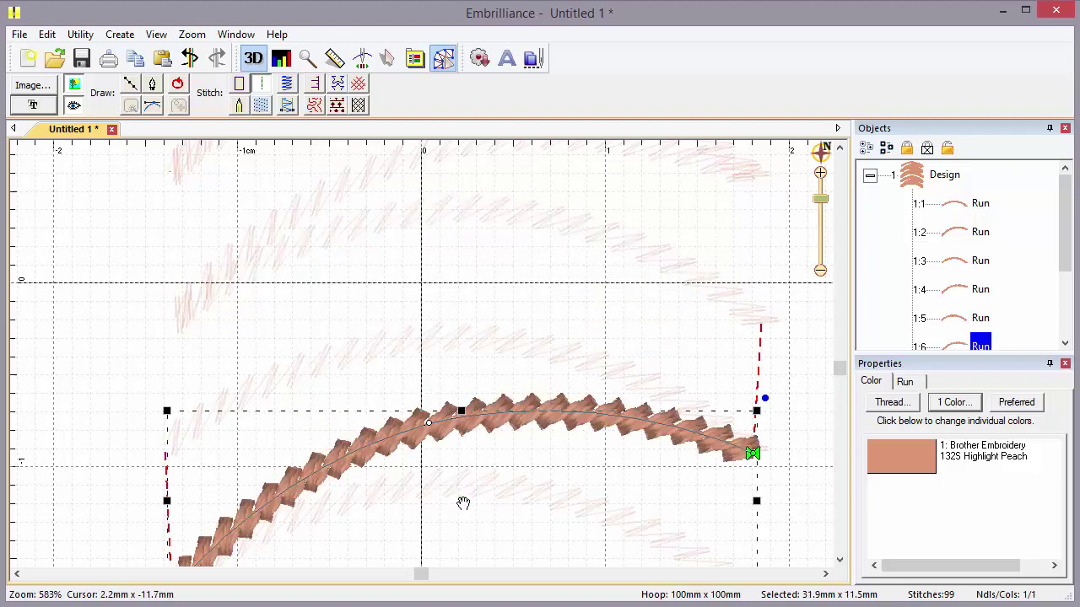
drag(463, 501, 459, 368)
click(454, 393)
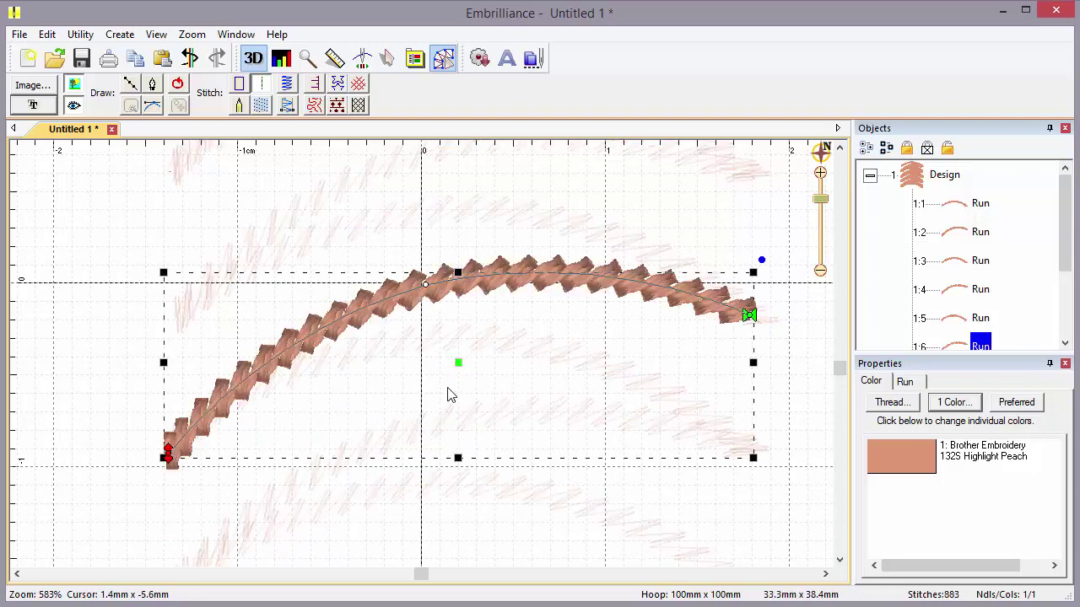
scroll(470, 386, down, 2)
scroll(471, 388, down, 1)
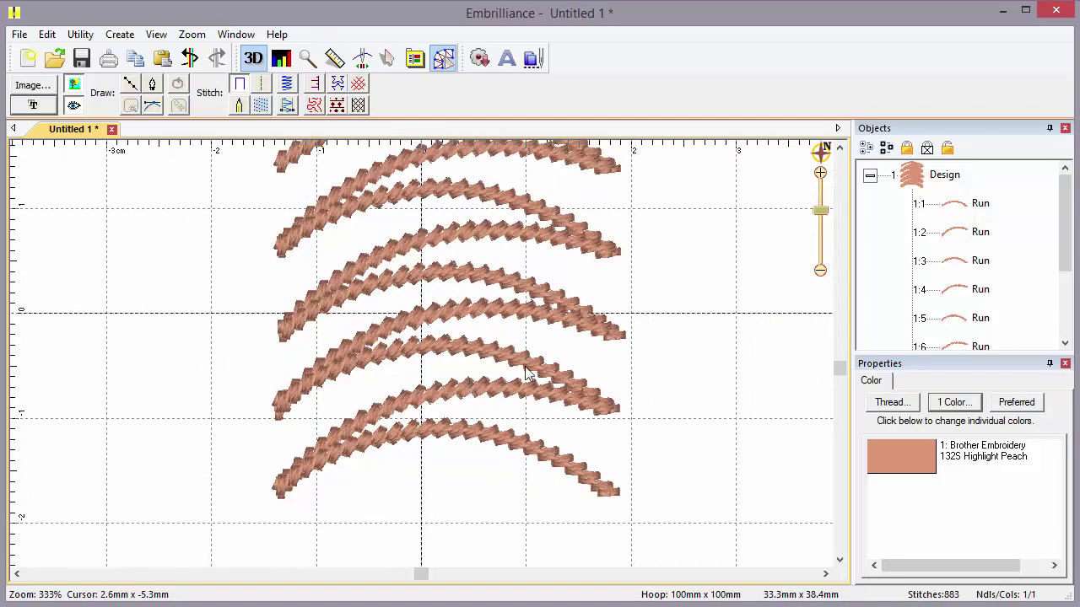
drag(840, 369, 841, 344)
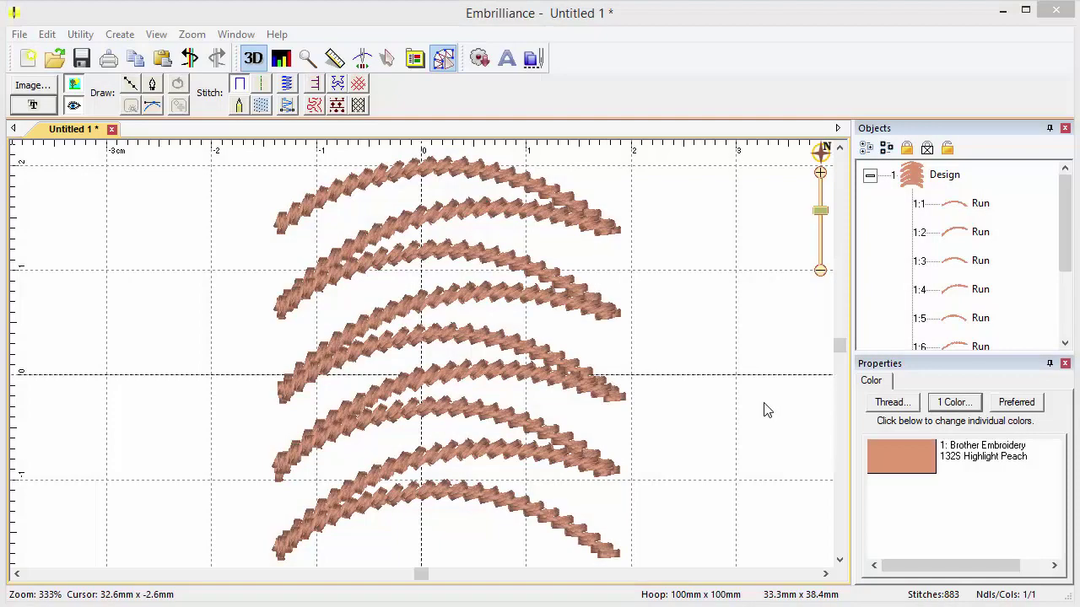
- Turn the bottom run into a 1.5 mm wide satin border and copy it
click(472, 456)
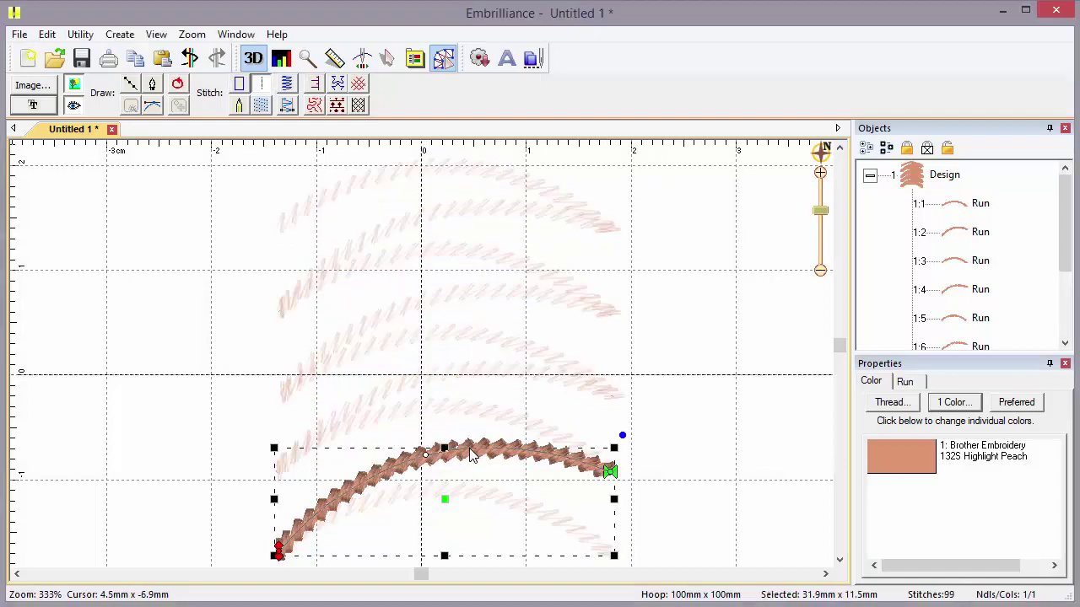
key(shift+Tab)
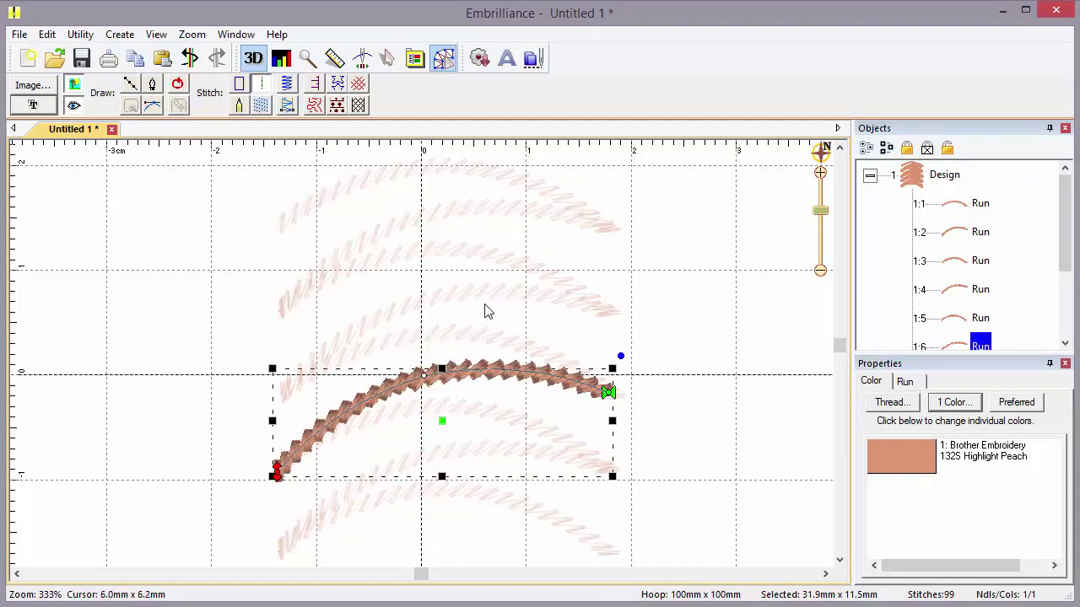
key(shift+Tab)
key(shift+Tab)
key(shift+Tab)
key(shift+Tab)
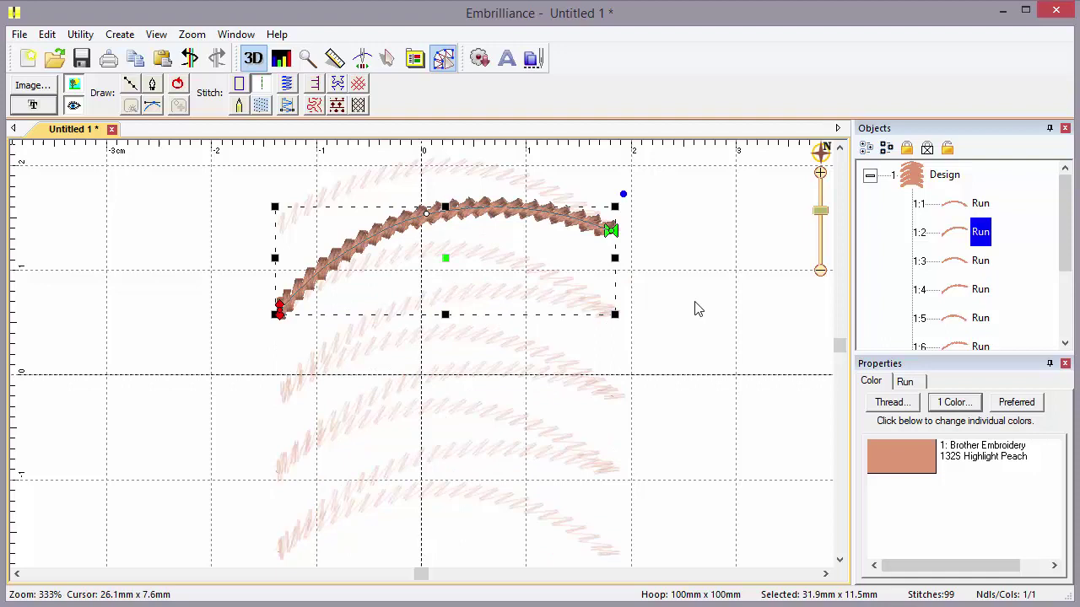
click(486, 458)
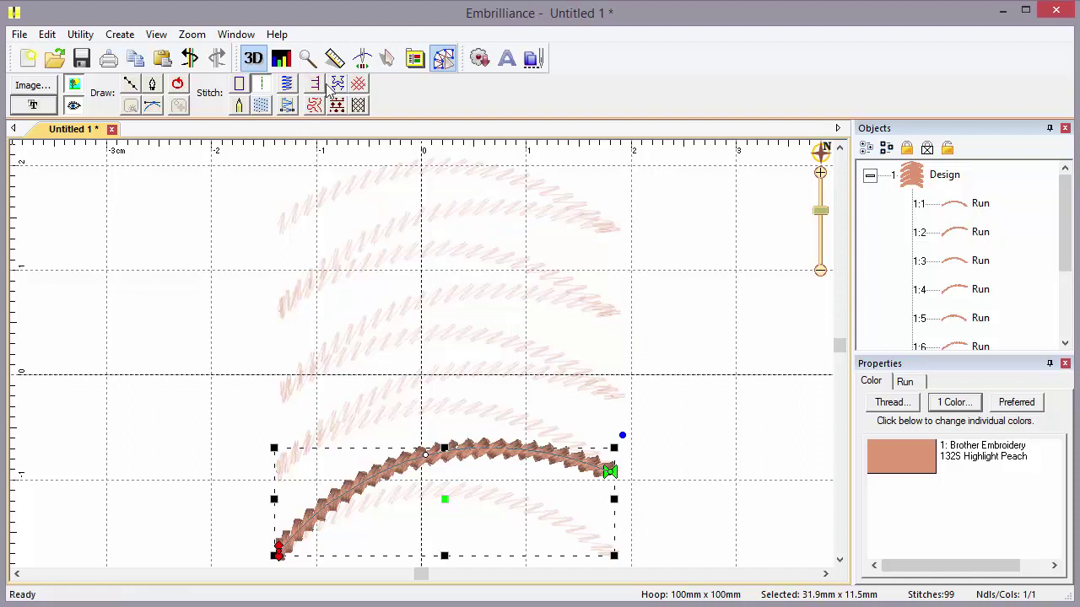
click(288, 85)
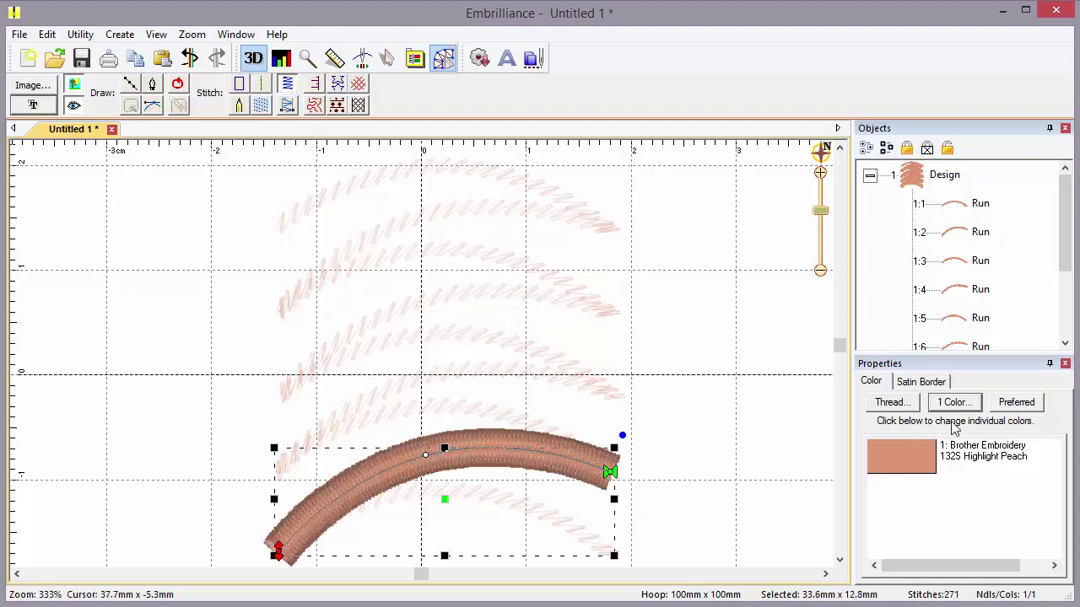
click(930, 382)
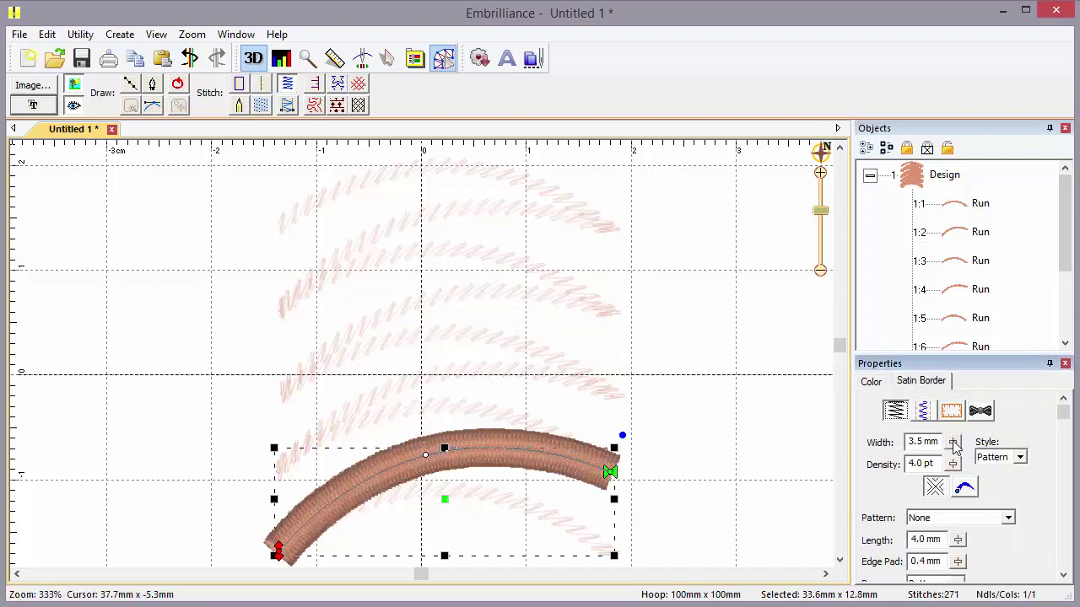
drag(952, 441, 953, 562)
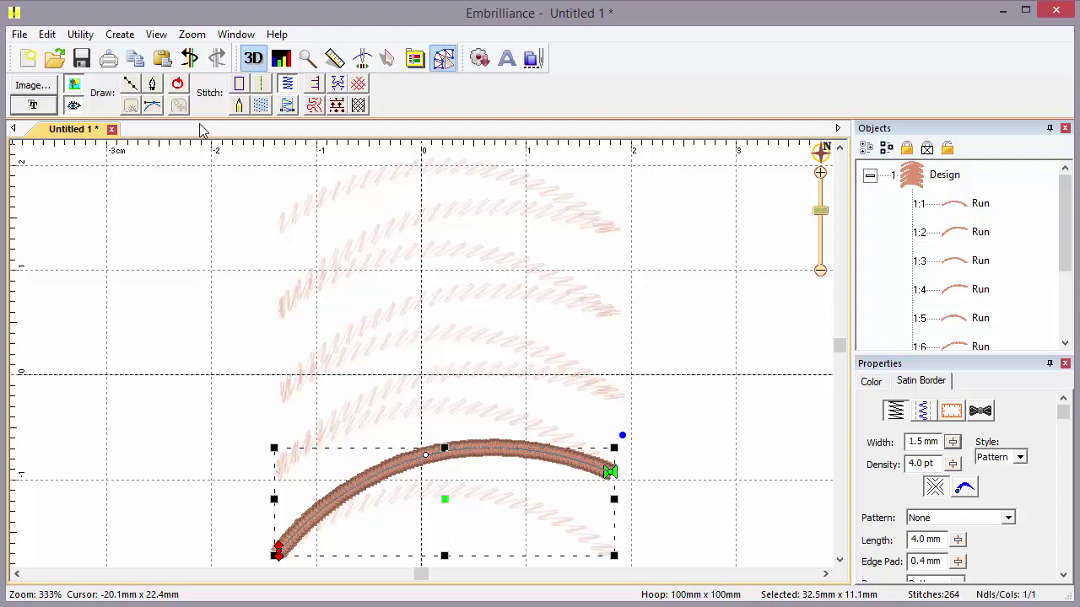
click(135, 64)
- Paste Replace runs 1:6, 1:4 and 1:2 with the copied satin arc
click(477, 400)
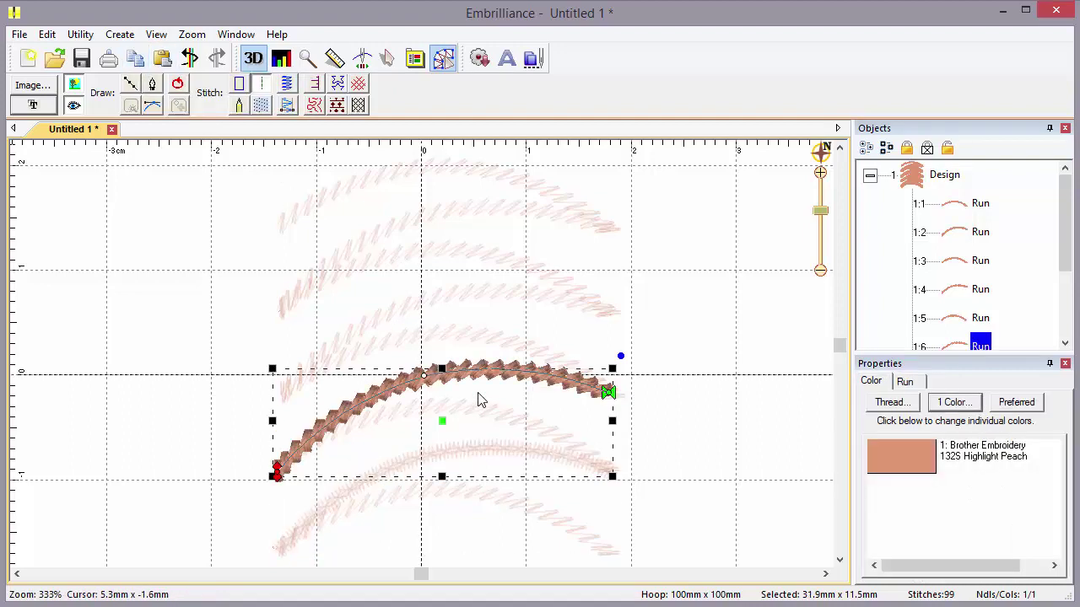
ctrl+click(476, 302)
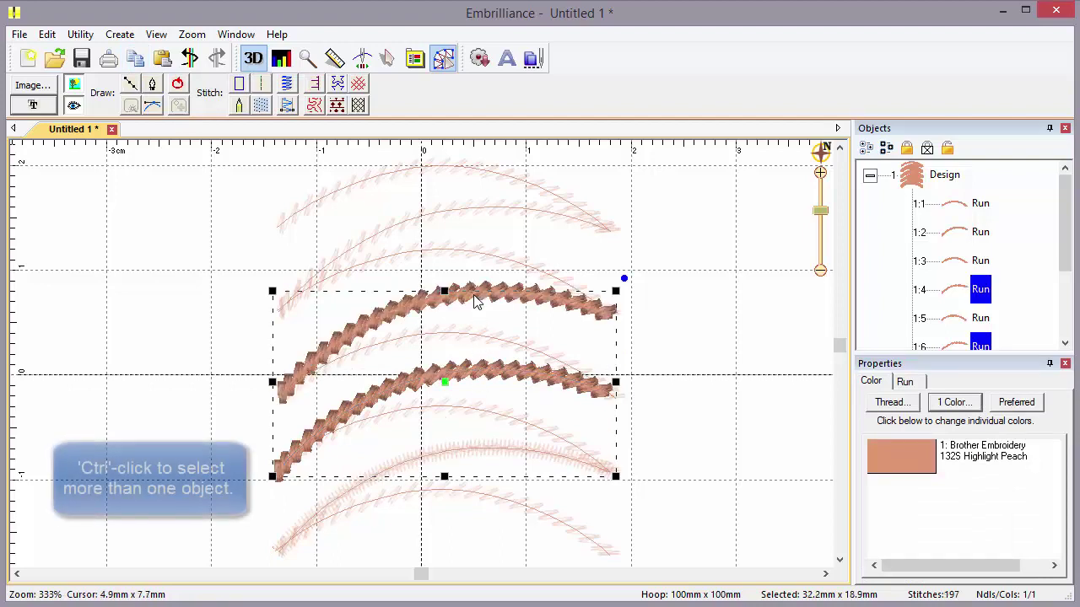
ctrl+click(483, 211)
right_click(483, 211)
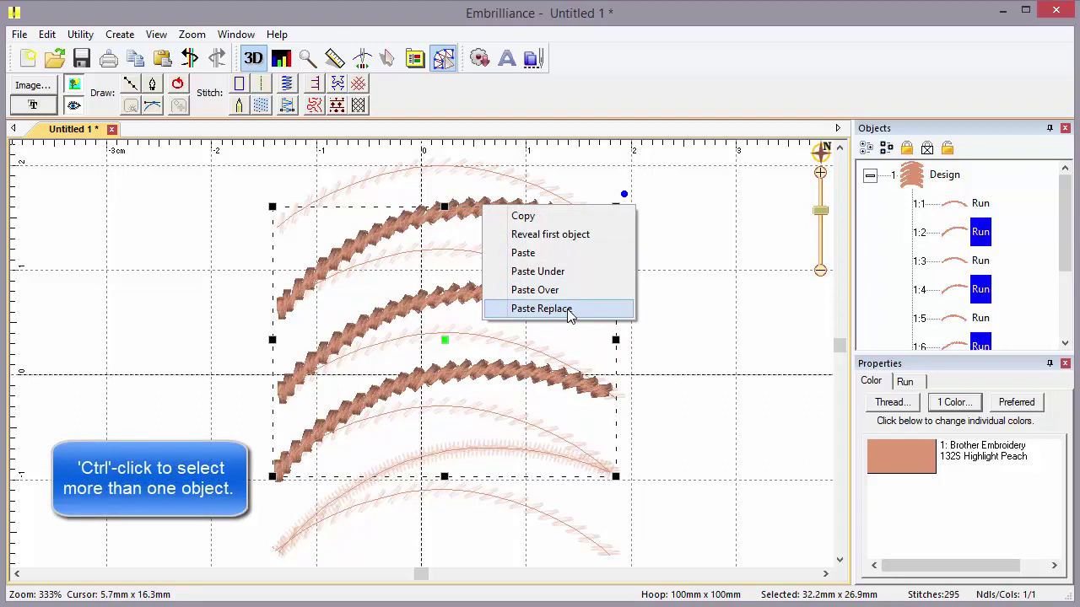
click(541, 309)
click(671, 325)
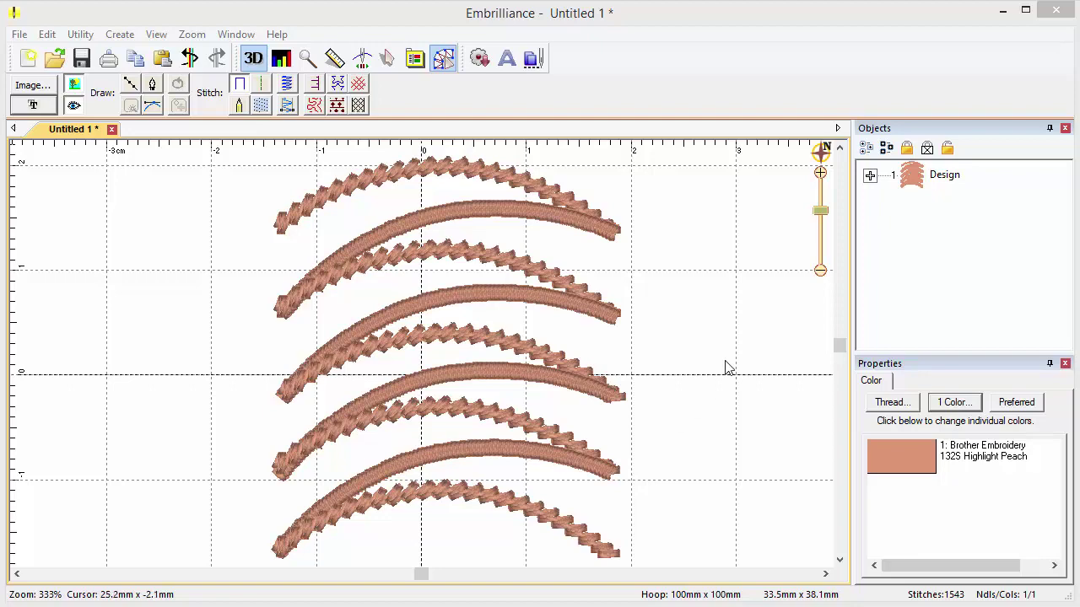
- Copy the whole arc Design and paste it into a new document, Untitled 2
mouse_move(821, 214)
mouse_down()
mouse_move(821, 241)
mouse_move(821, 232)
mouse_up()
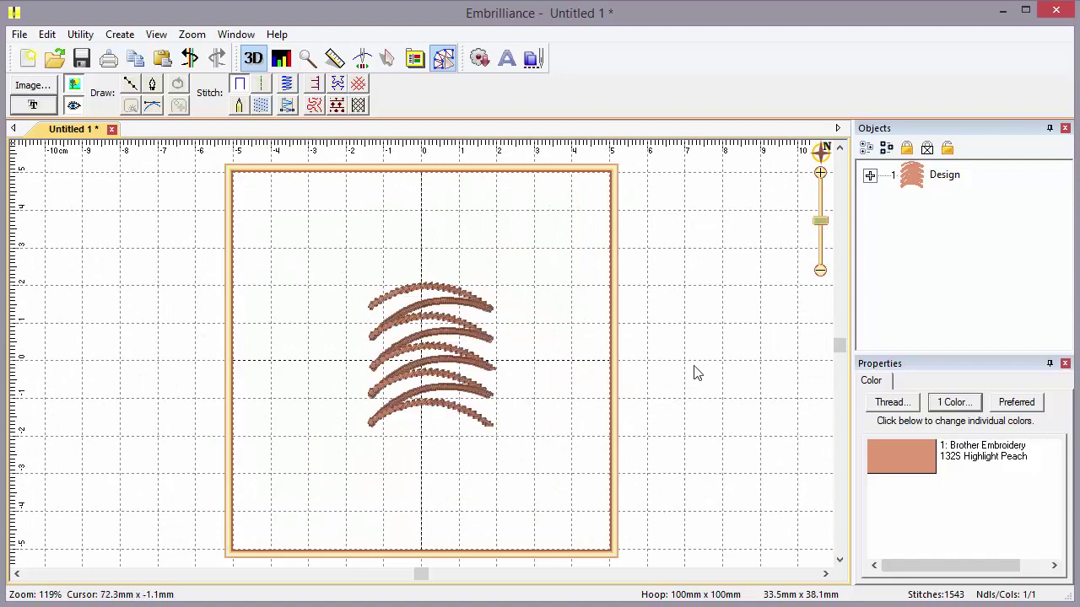
click(918, 177)
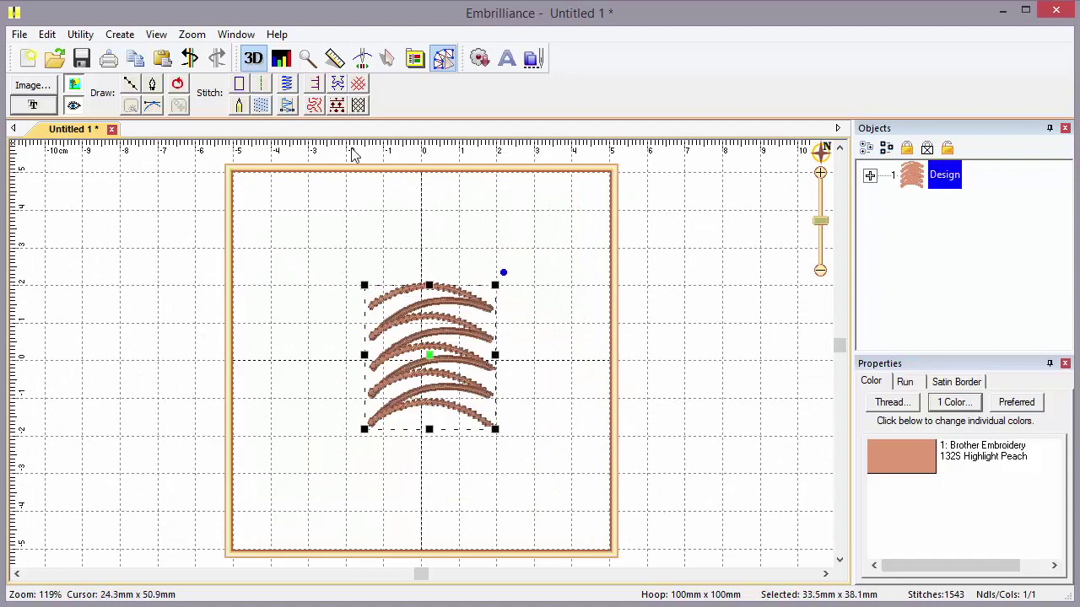
click(136, 59)
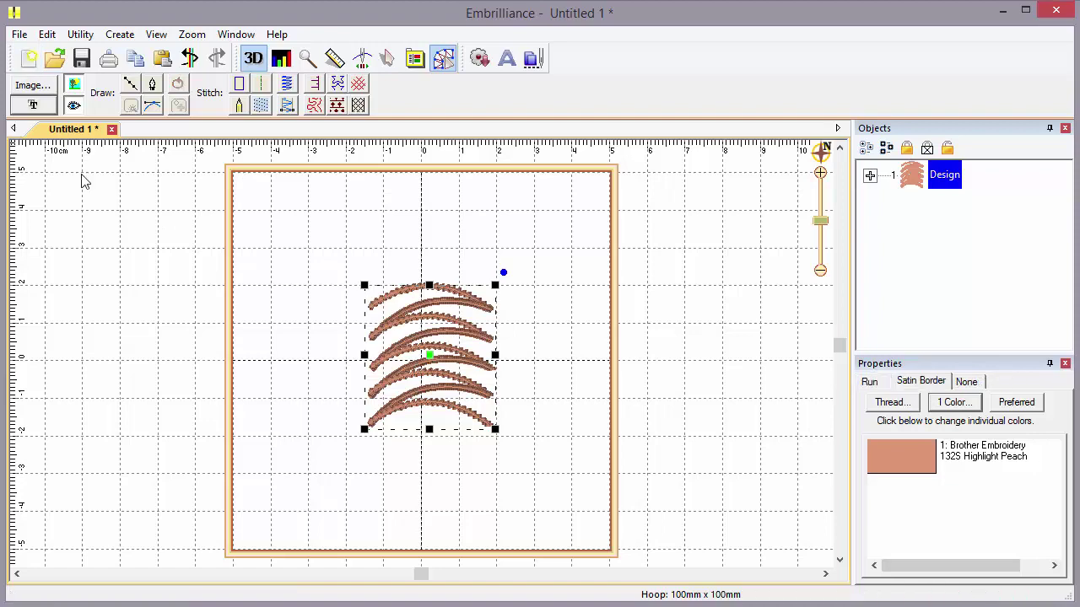
key(ctrl+n)
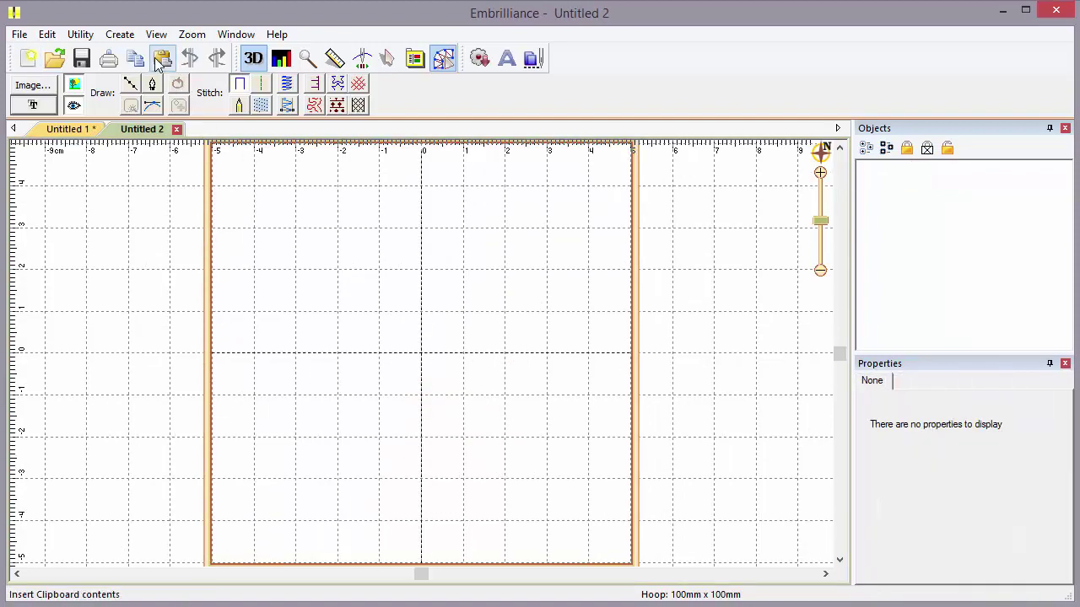
click(161, 61)
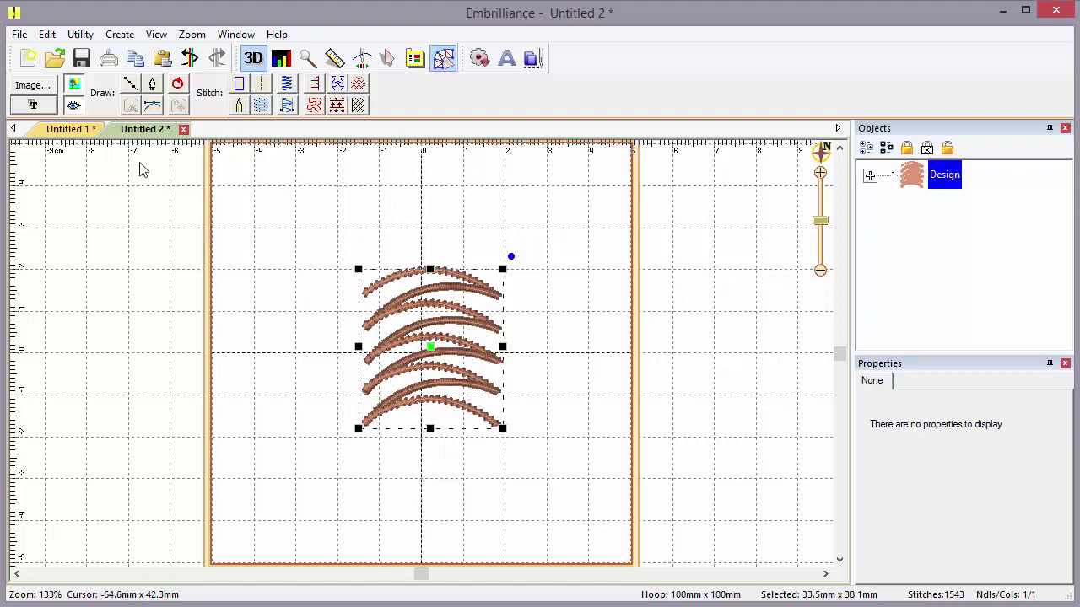
- Create a third document, paste the design at a zoomed-in spot, and fit the hoop
click(28, 63)
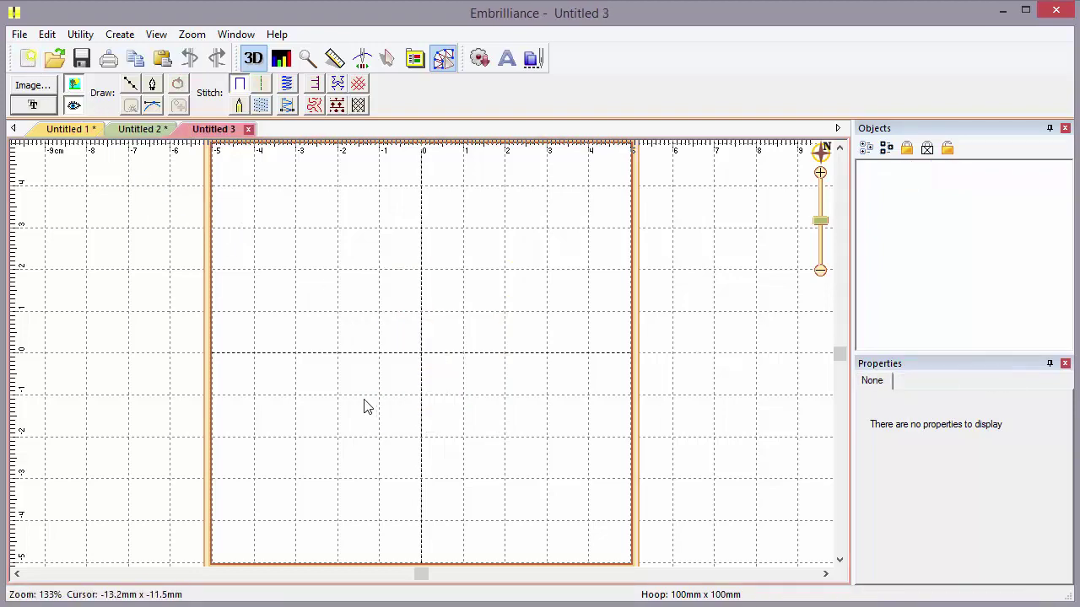
scroll(378, 337, up, 1)
scroll(378, 338, up, 1)
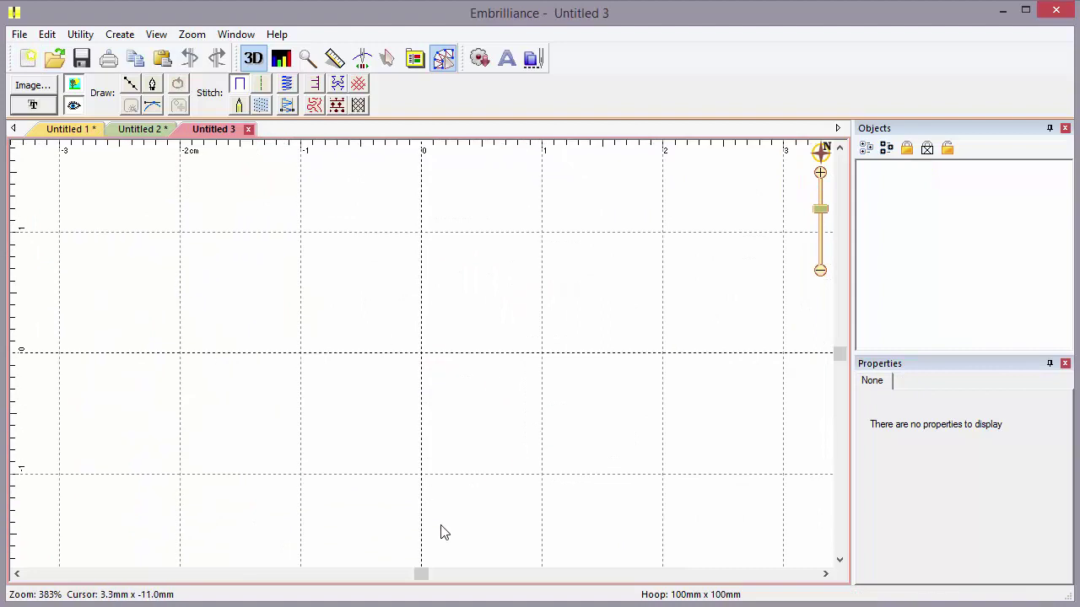
drag(422, 573, 234, 590)
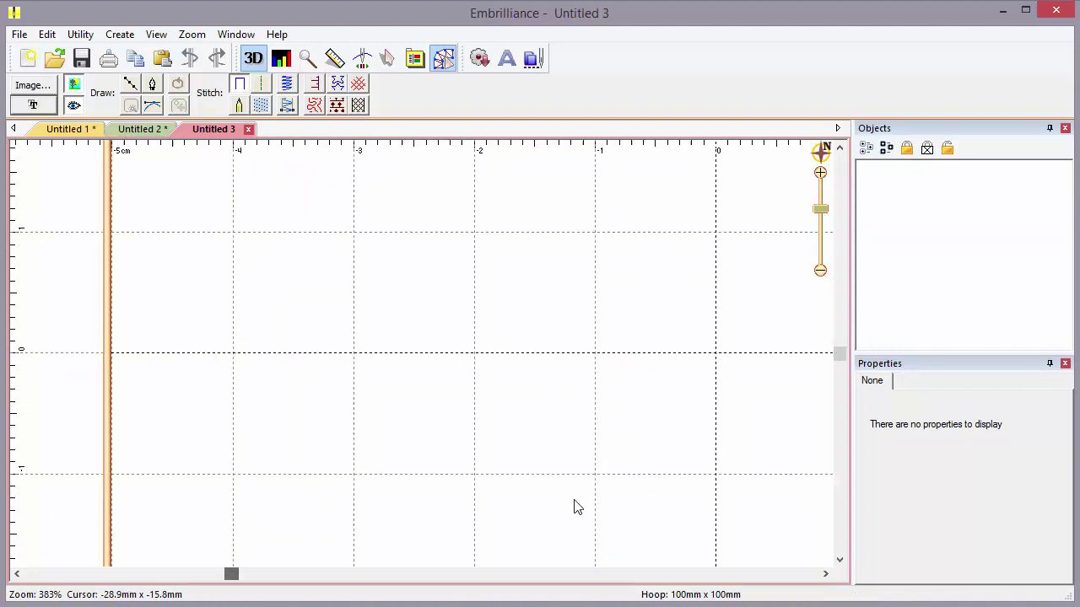
drag(844, 358, 839, 241)
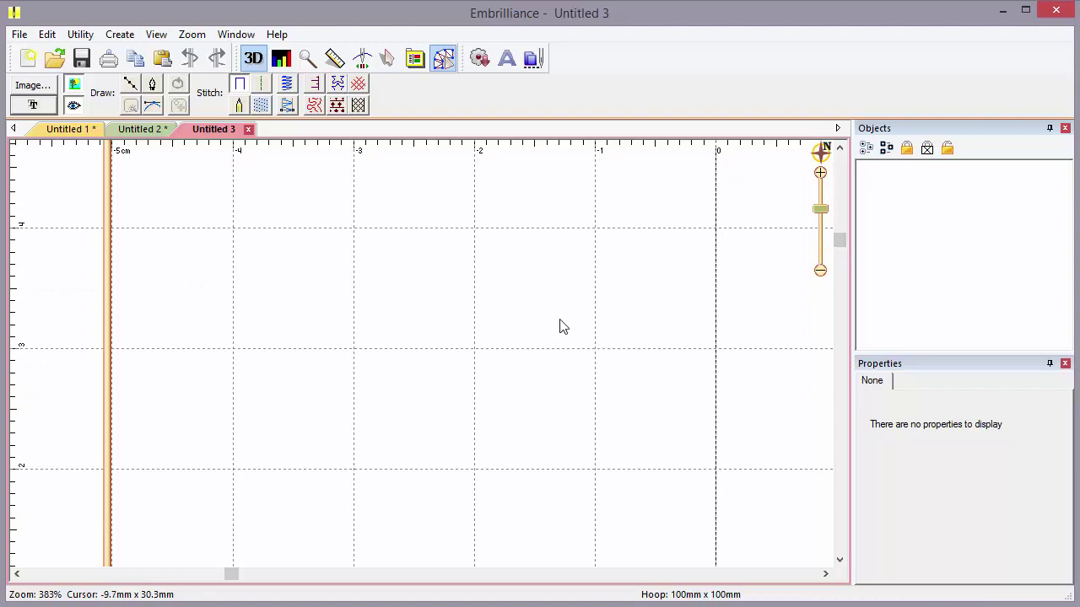
click(162, 59)
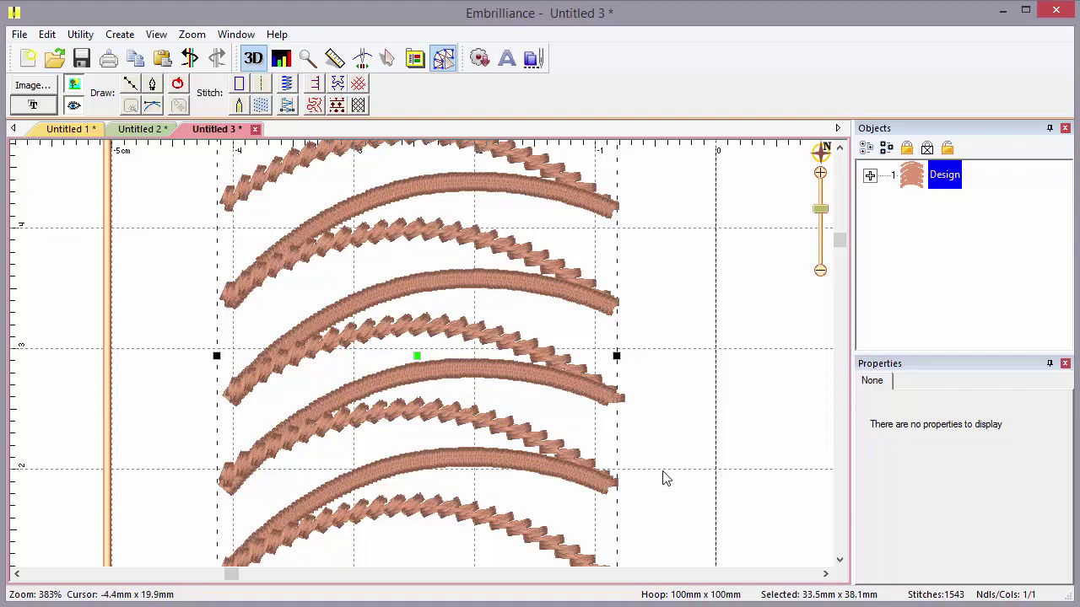
key(ctrl+0)
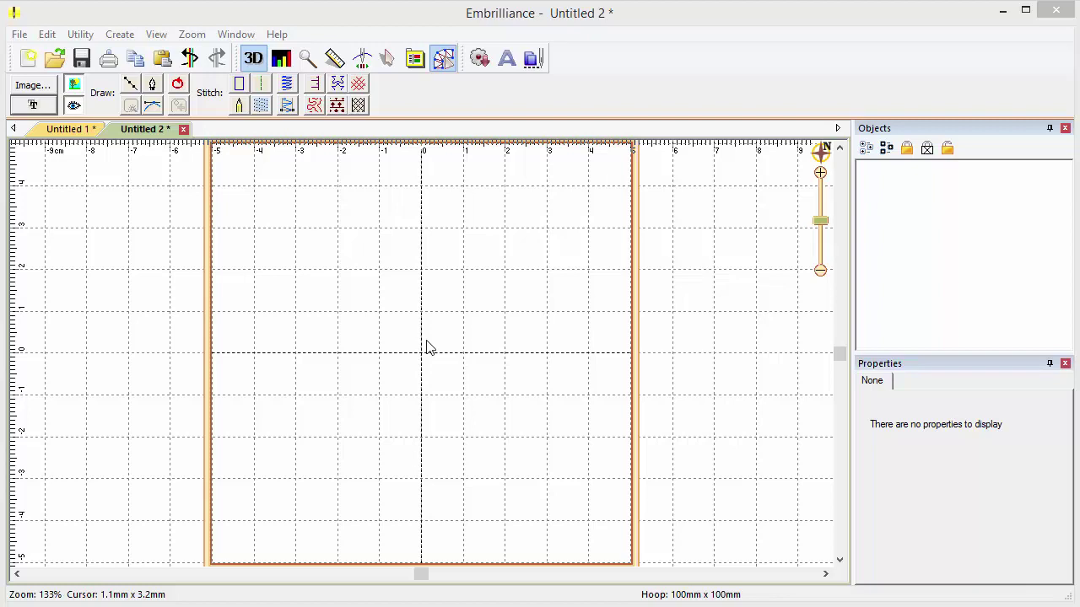
key(g)
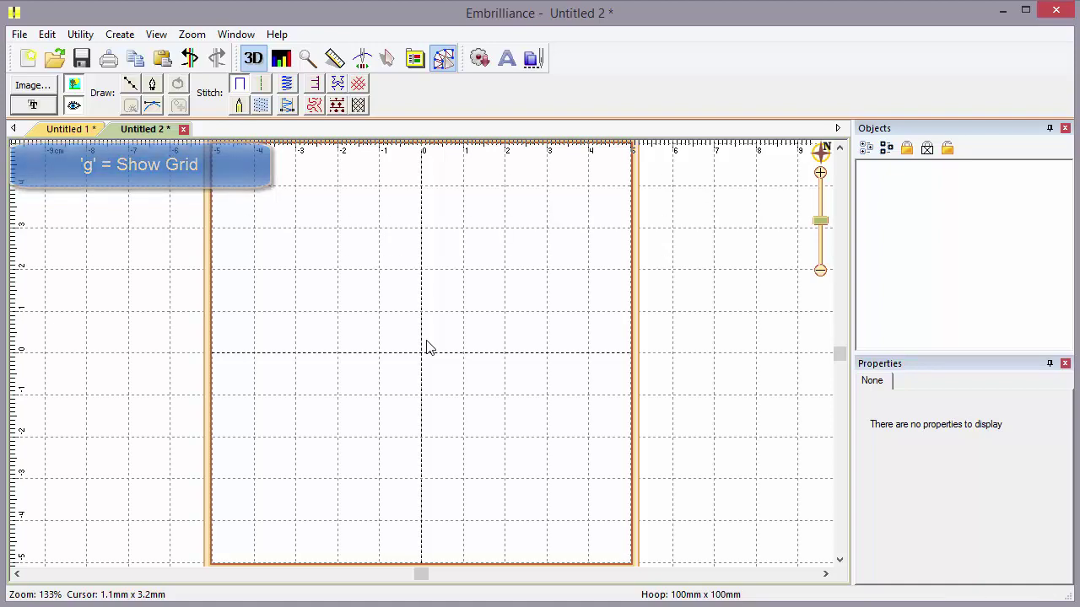
scroll(427, 348, up, 3)
scroll(427, 348, up, 3)
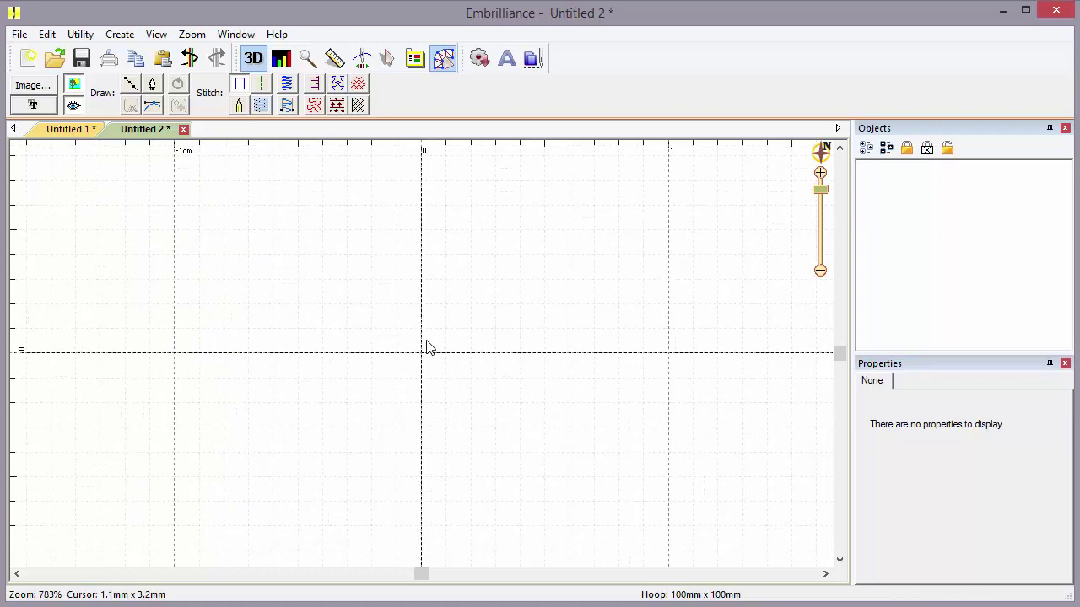
scroll(427, 347, down, 4)
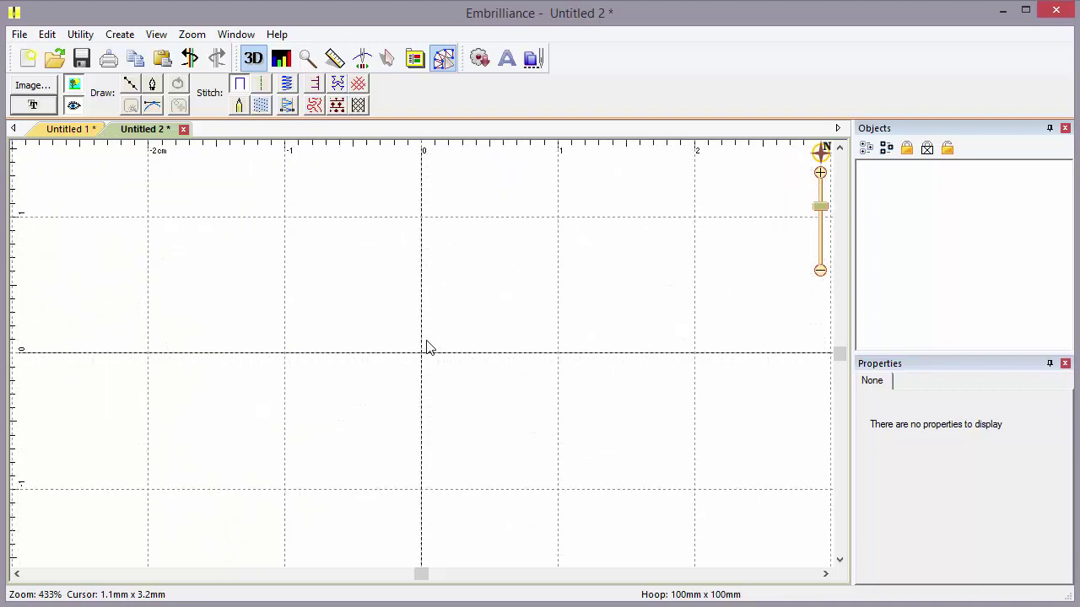
scroll(427, 348, down, 3)
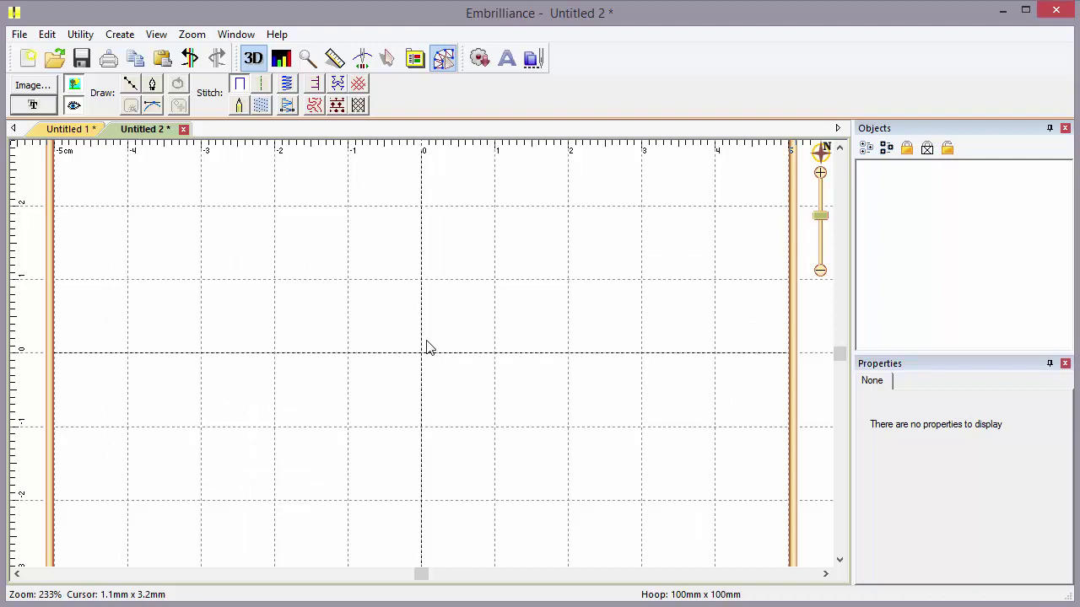
key(h)
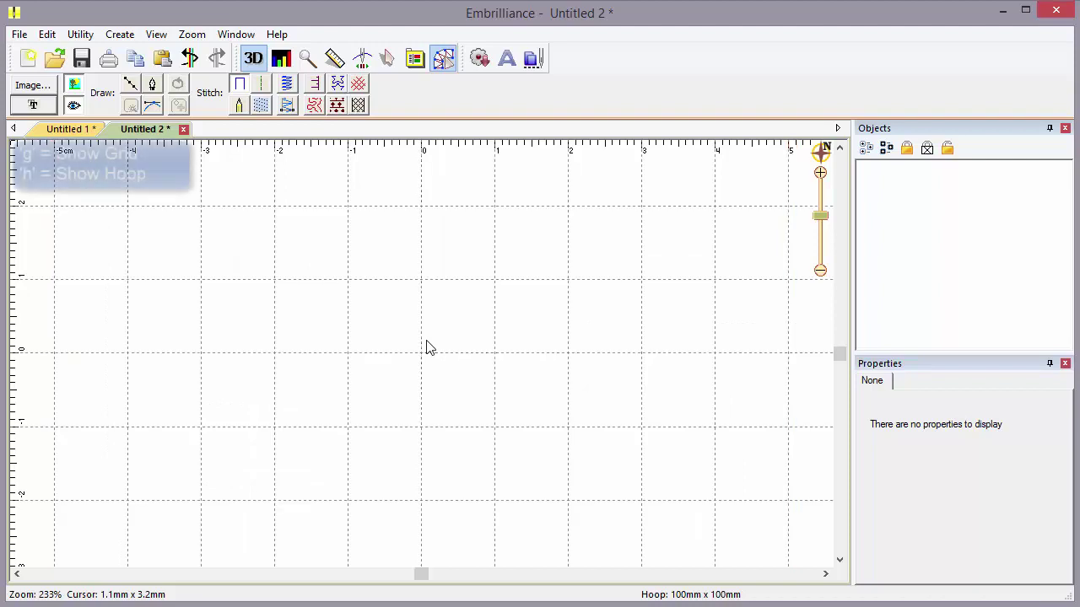
key(h)
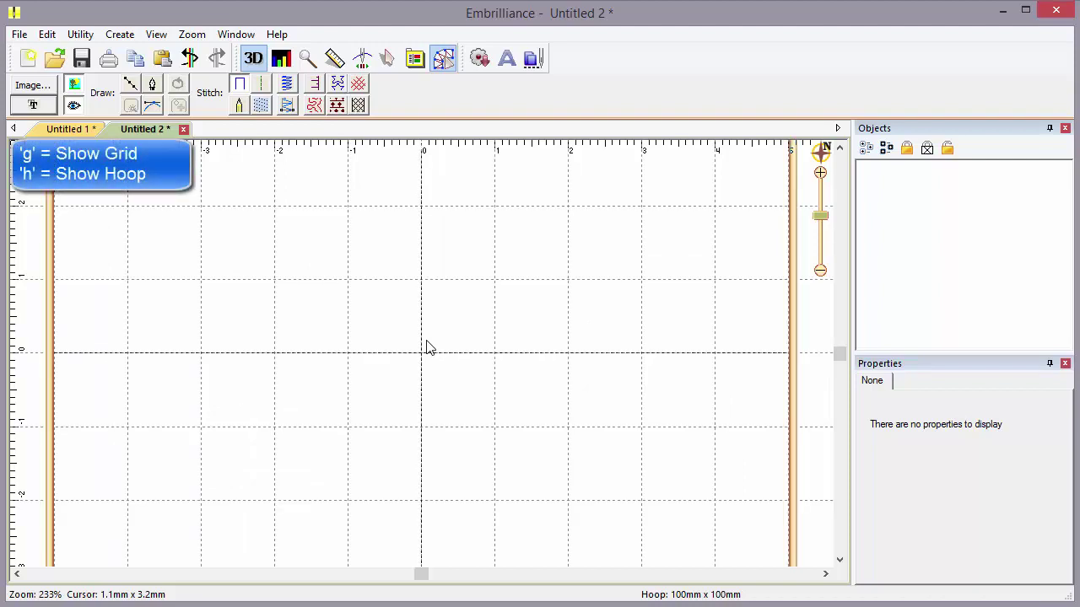
scroll(427, 346, down, 1)
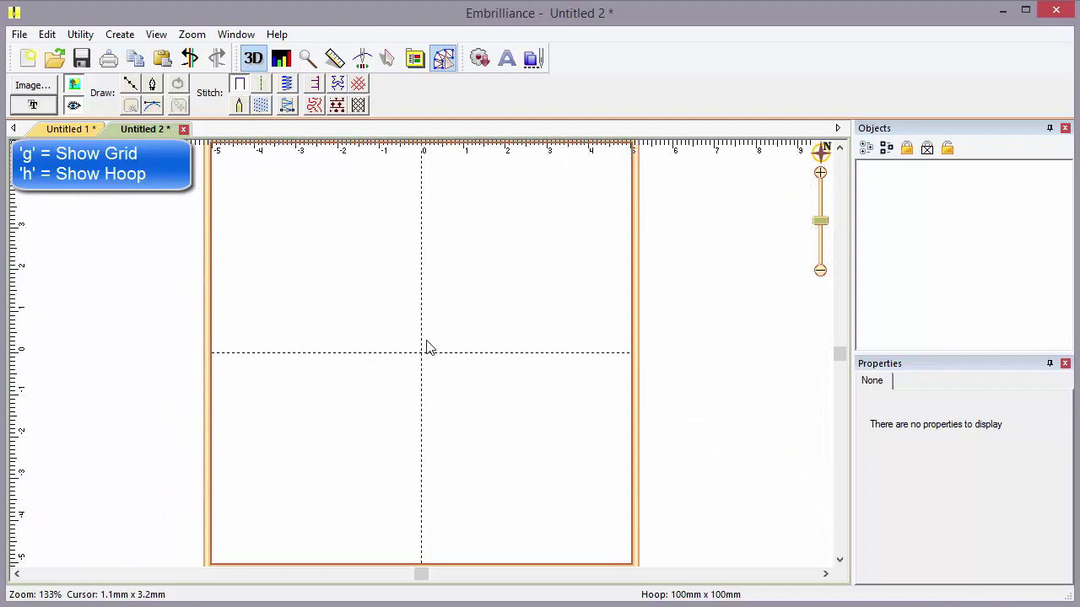
key(h)
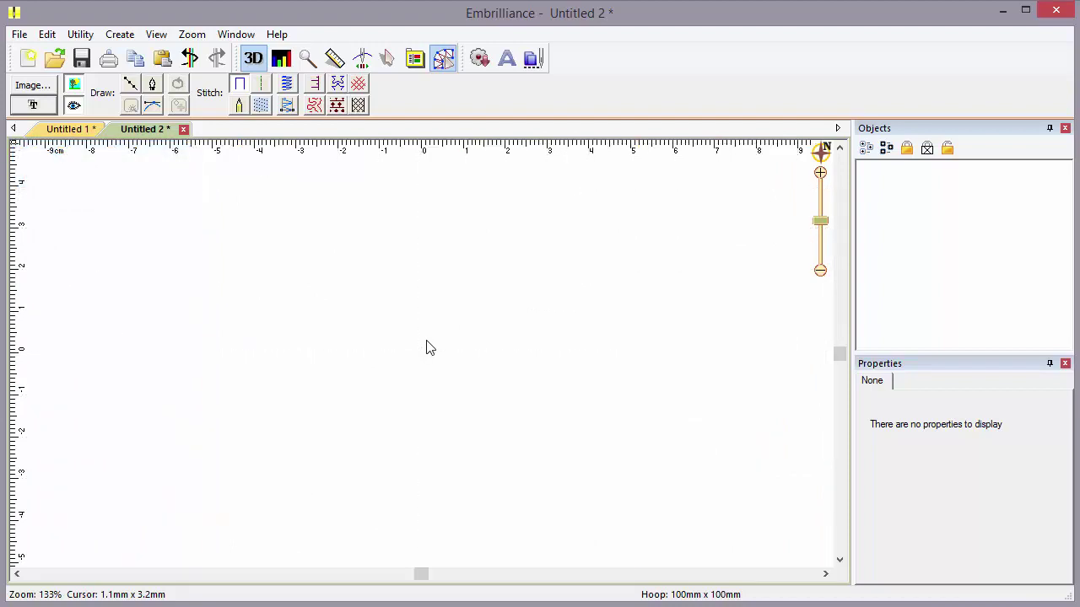
key(h)
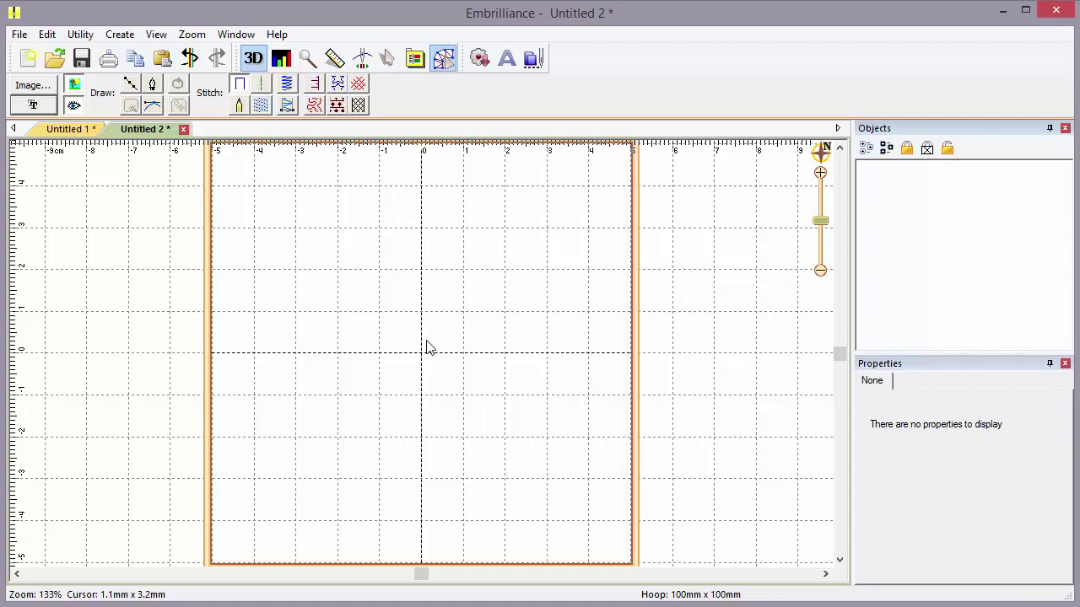
- Fit the whole empty 100 mm hoop in the view with the 0 key
key(0)
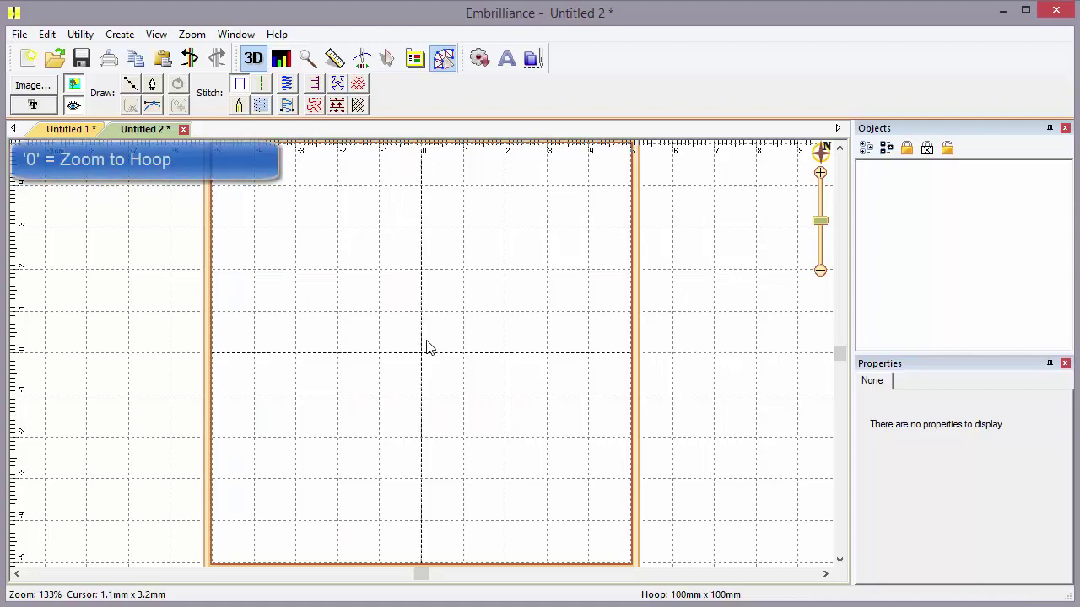
scroll(426, 348, down, 10)
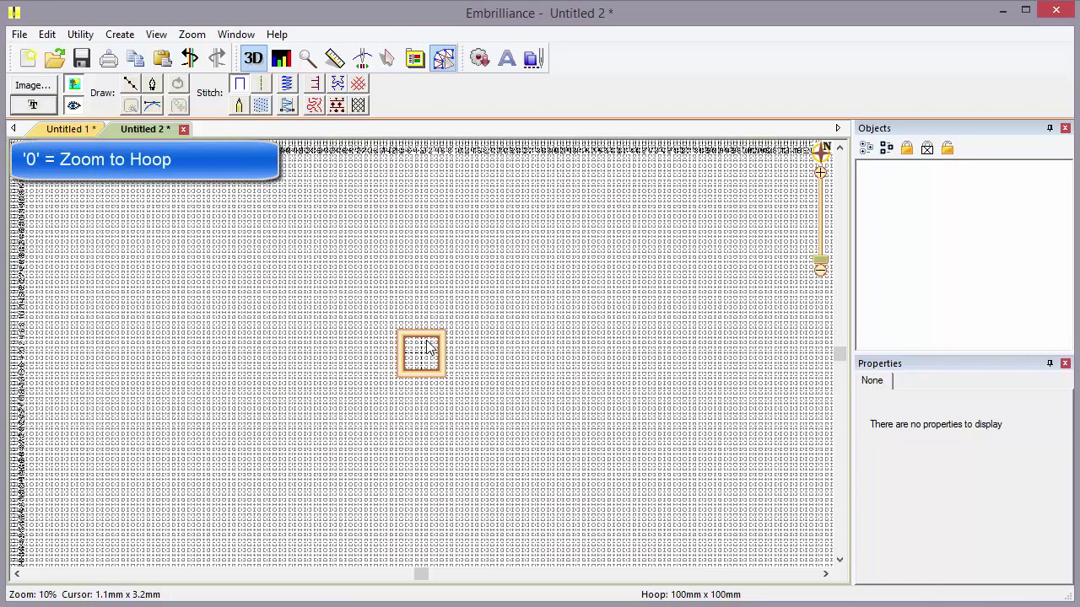
scroll(426, 347, up, 8)
key(0)
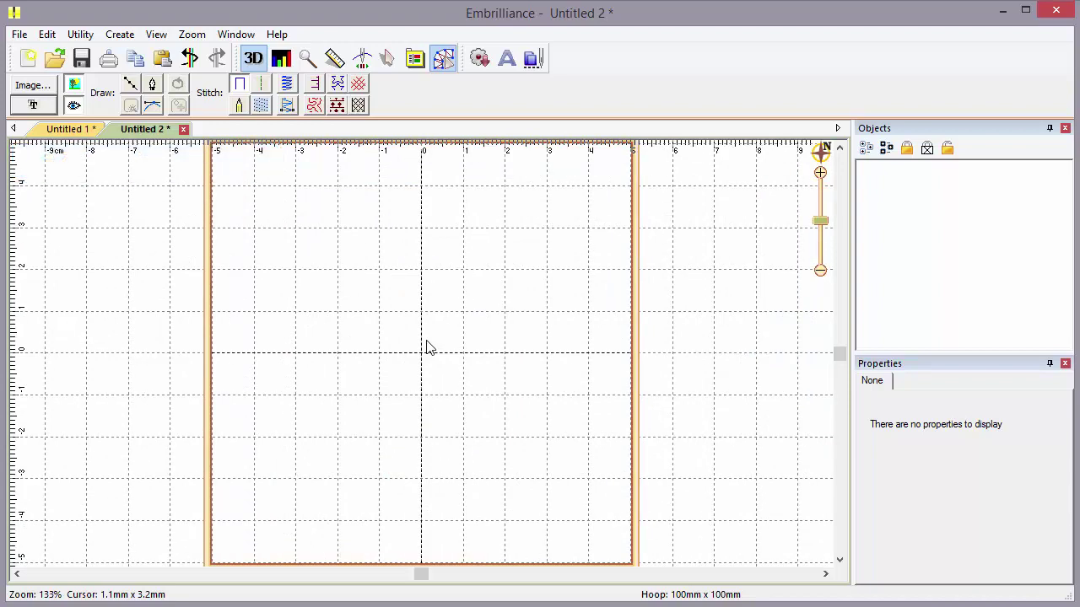
- Step the view scale from 100% up to 900% with the number keys
key(1)
key(2)
key(4)
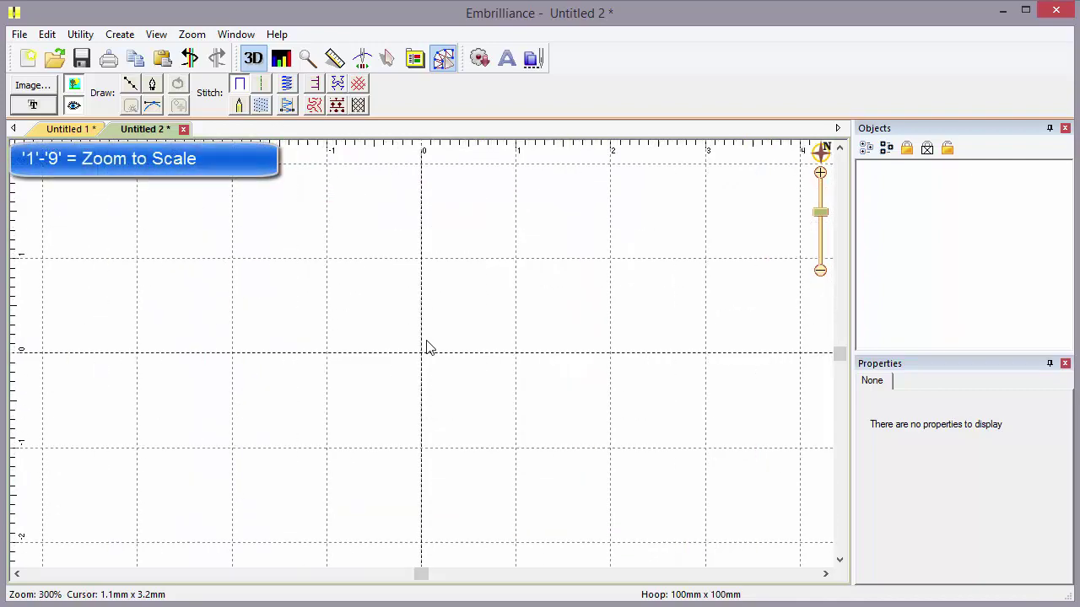
key(5)
key(7)
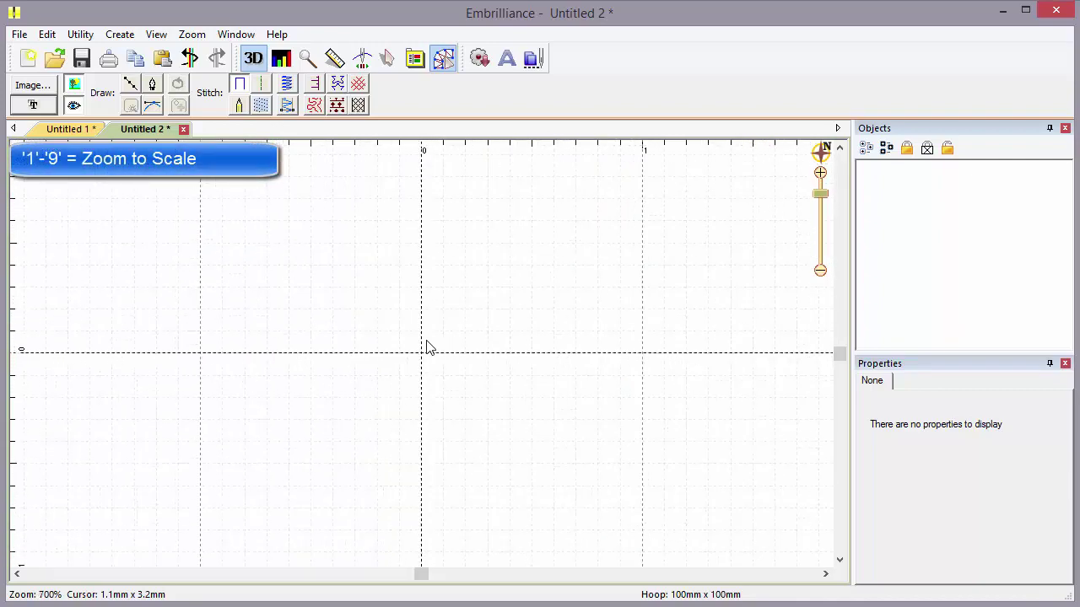
key(8)
key(9)
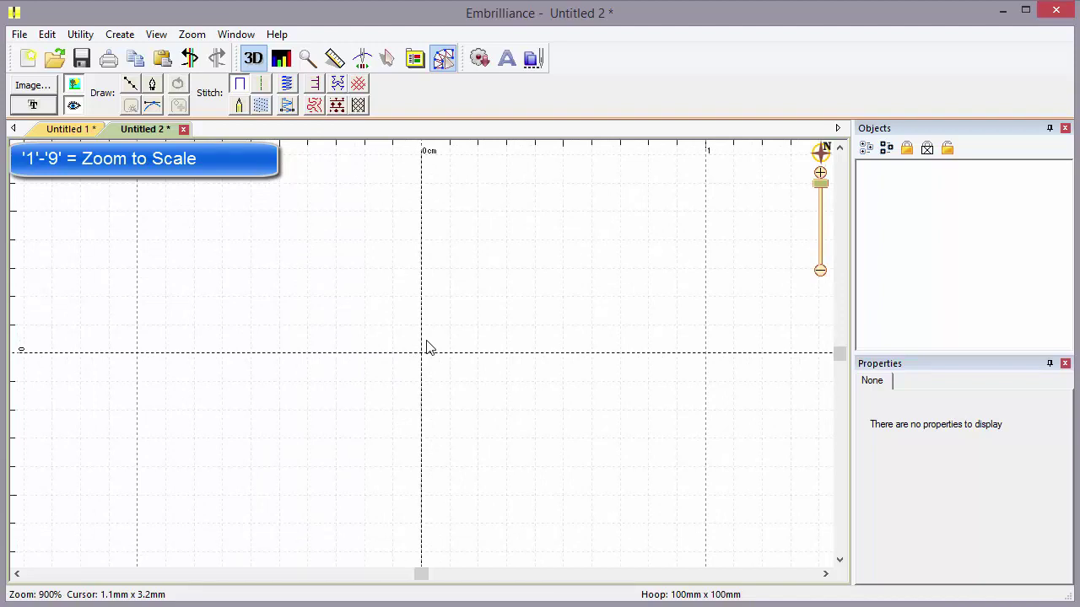
click(421, 64)
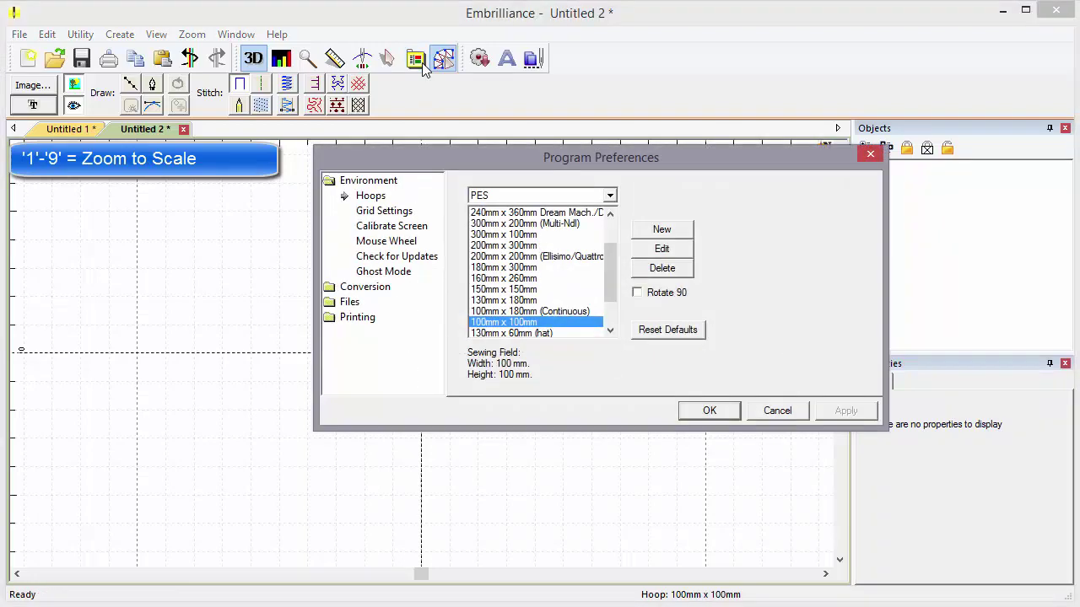
click(417, 229)
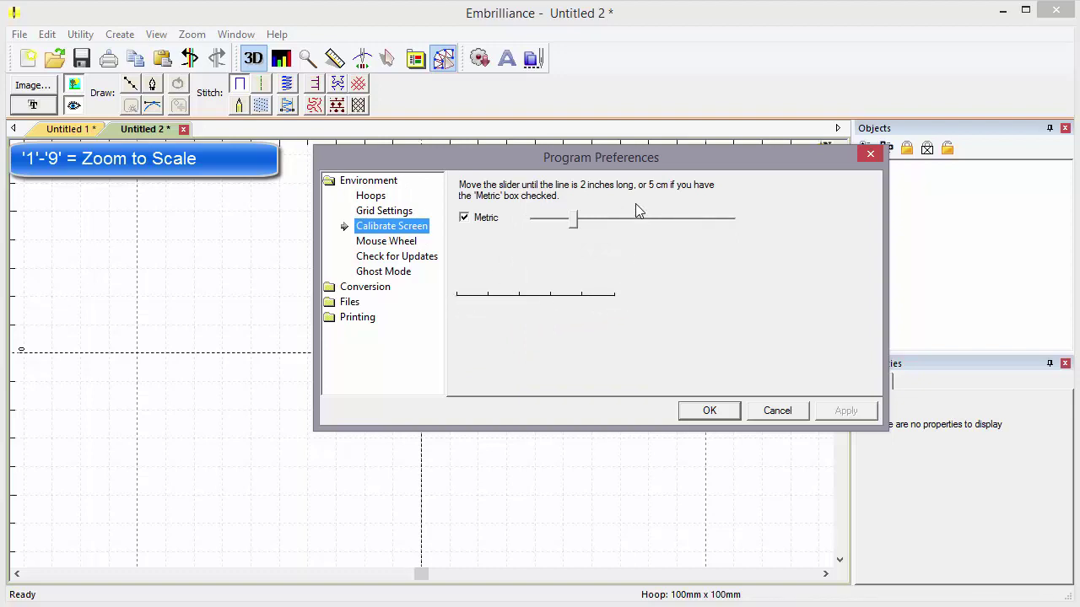
click(465, 219)
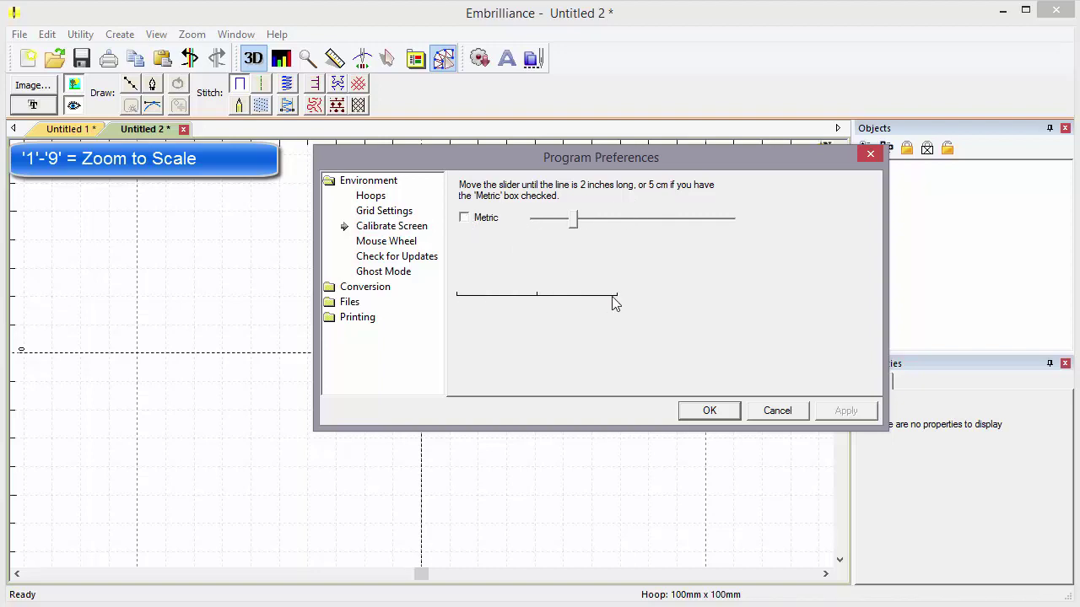
click(774, 413)
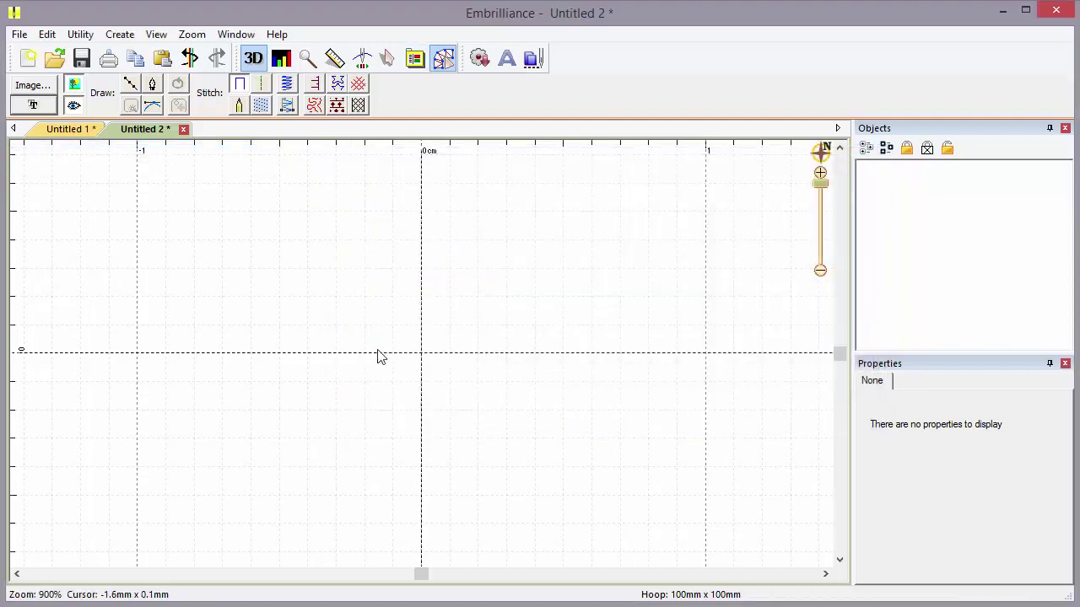
- Draw a rounded closed six-point outline shape
scroll(378, 356, down, 3)
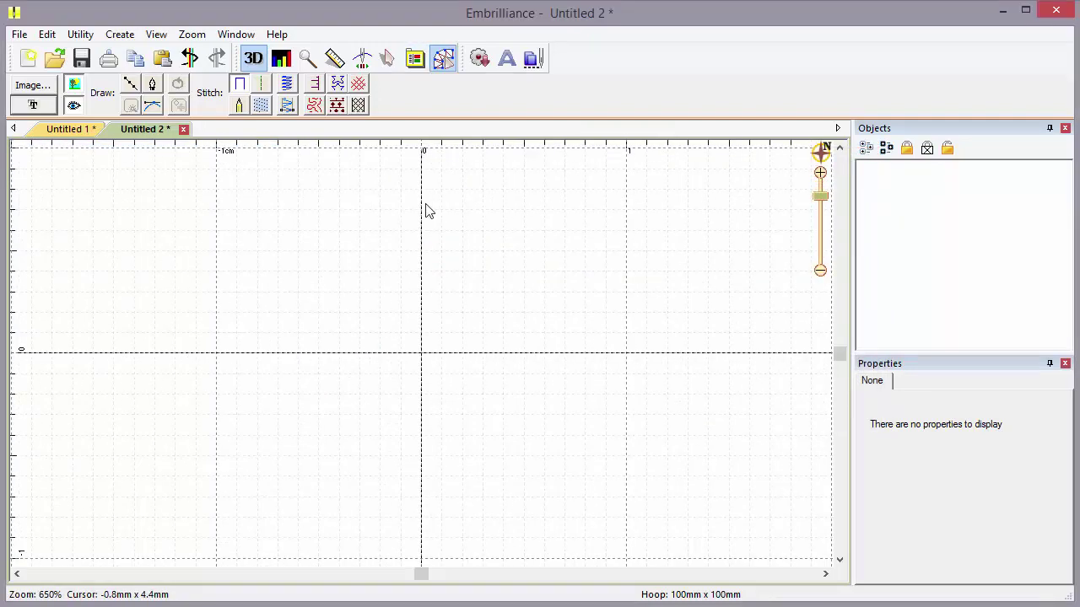
click(130, 83)
click(404, 257)
click(524, 289)
click(543, 420)
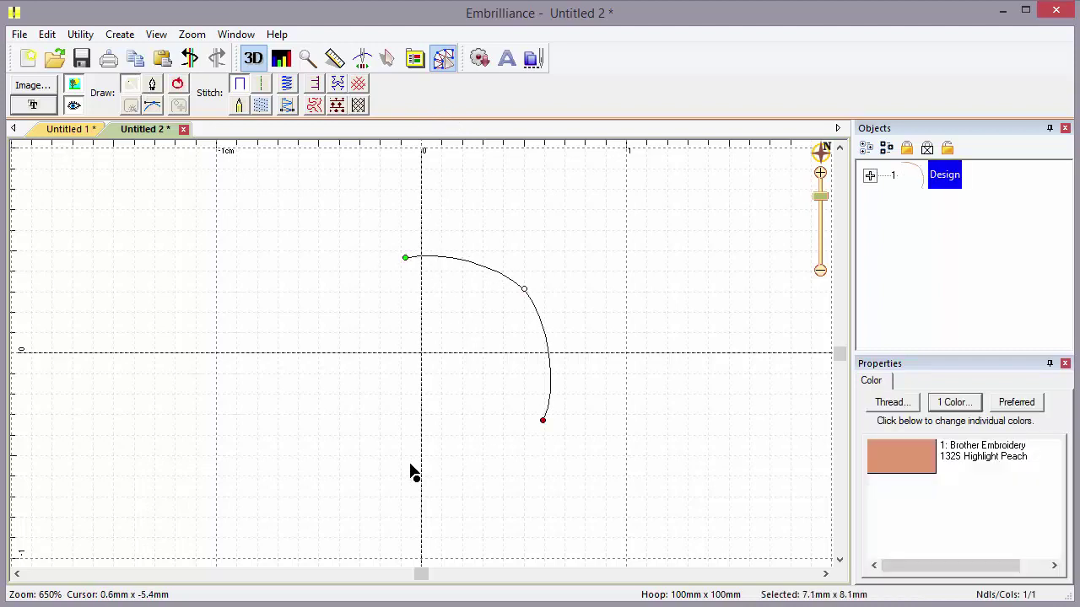
click(409, 464)
click(306, 410)
click(328, 291)
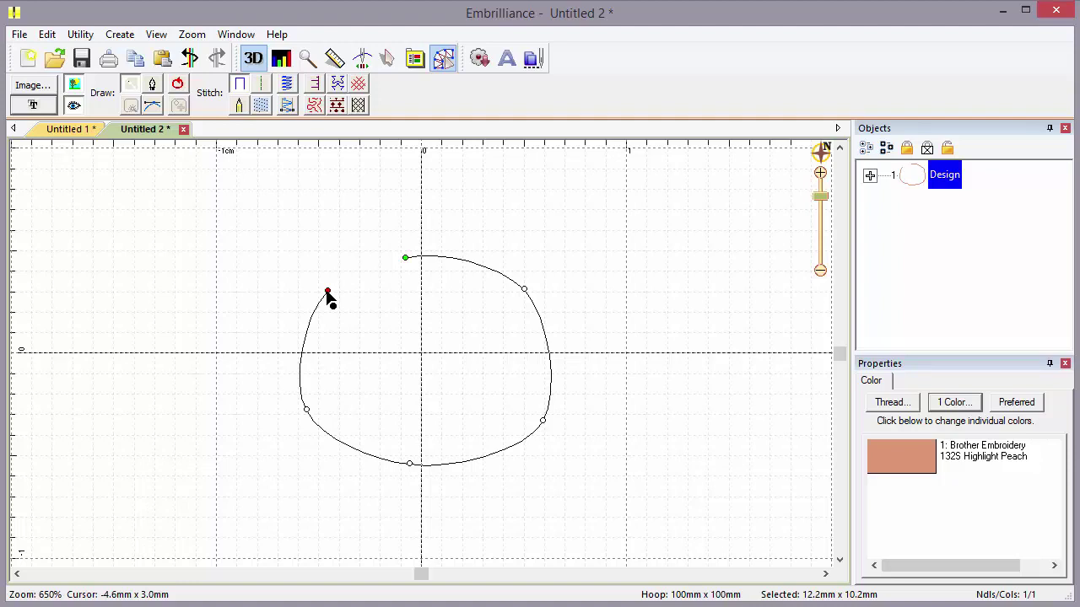
key(Return)
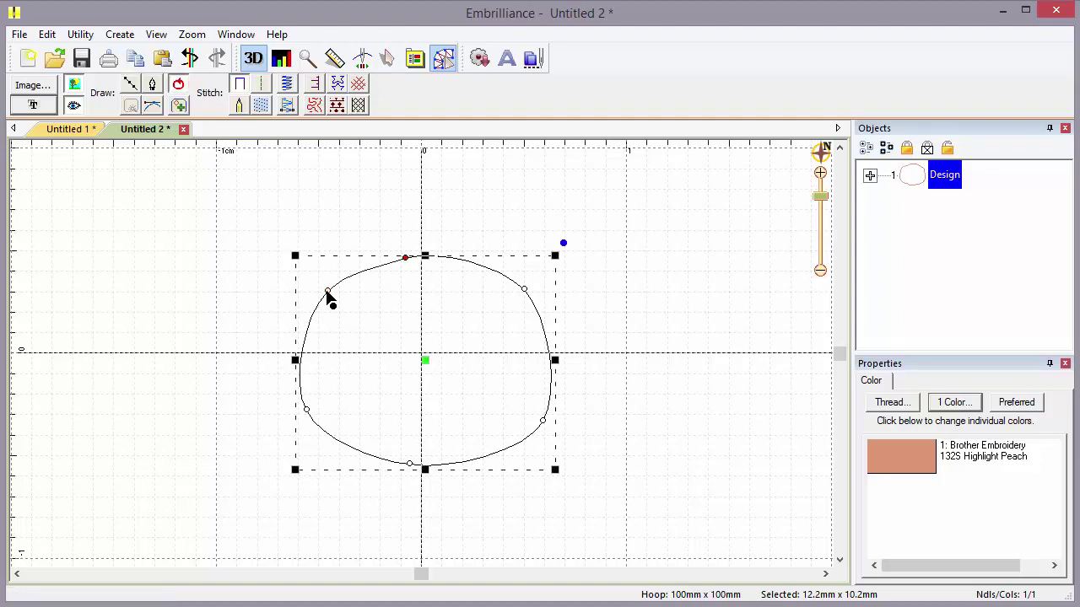
- Add a six-point hole inside the shape using the O shortcut
key(o)
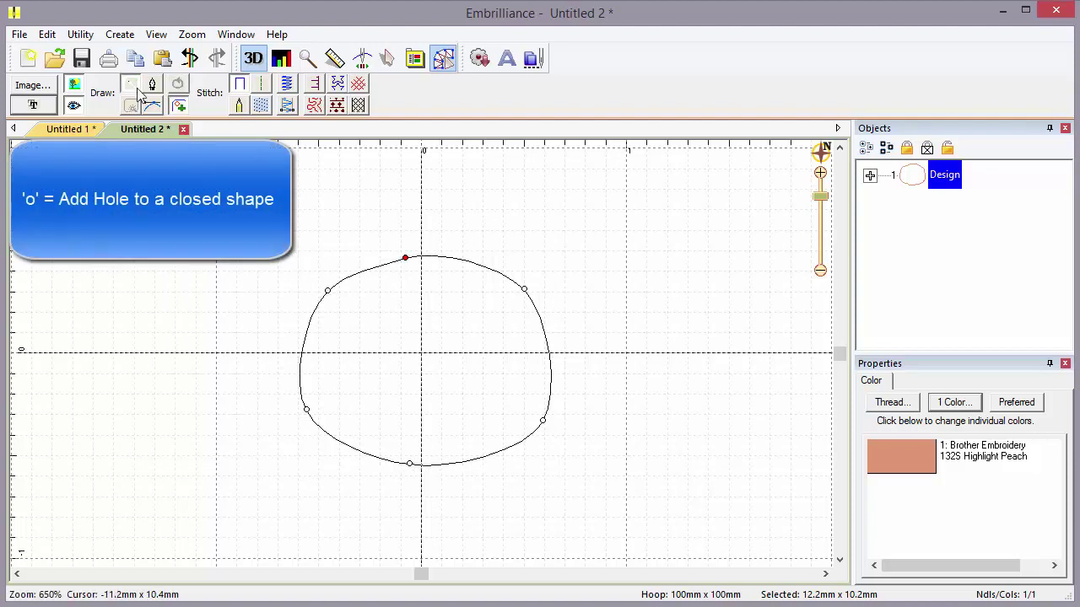
scroll(397, 386, up, 1)
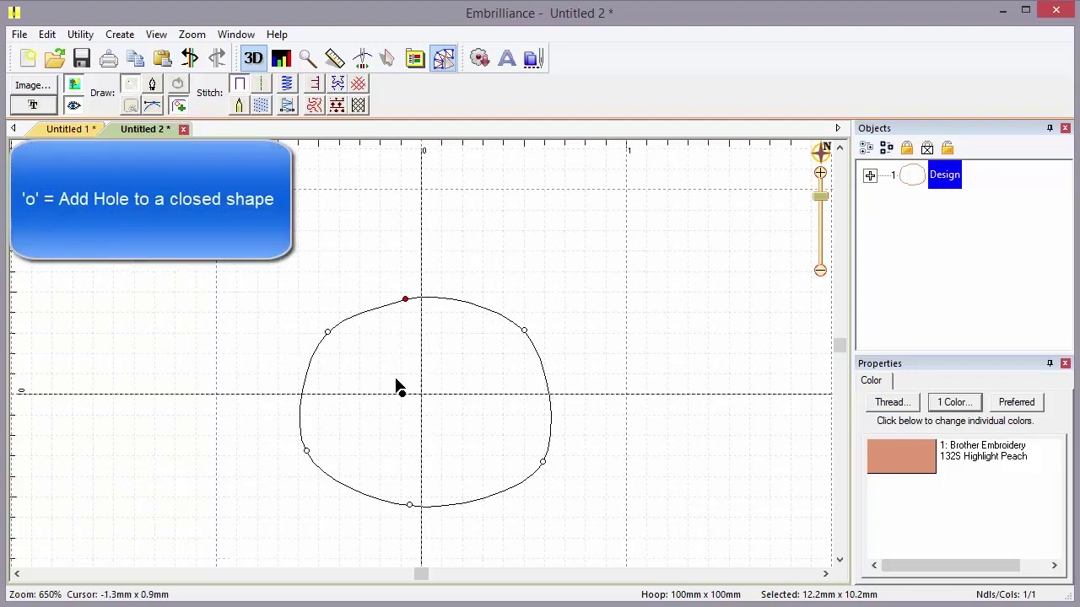
click(406, 371)
click(457, 372)
click(491, 410)
click(472, 444)
click(409, 451)
click(378, 406)
key(Return)
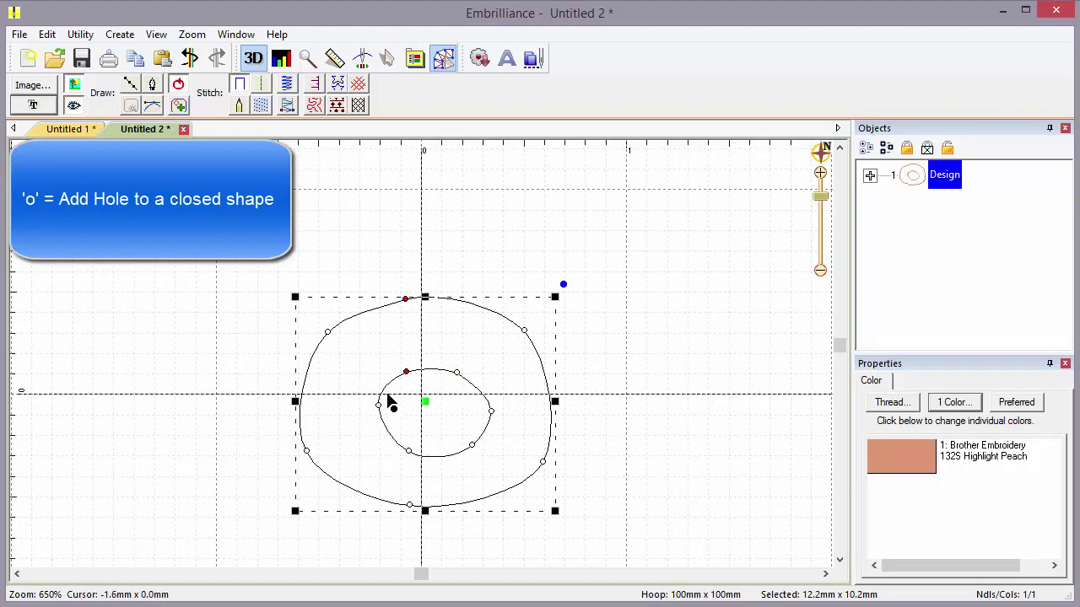
- Set the shape to Run stitch and toggle the stitch display off and on twice
click(870, 174)
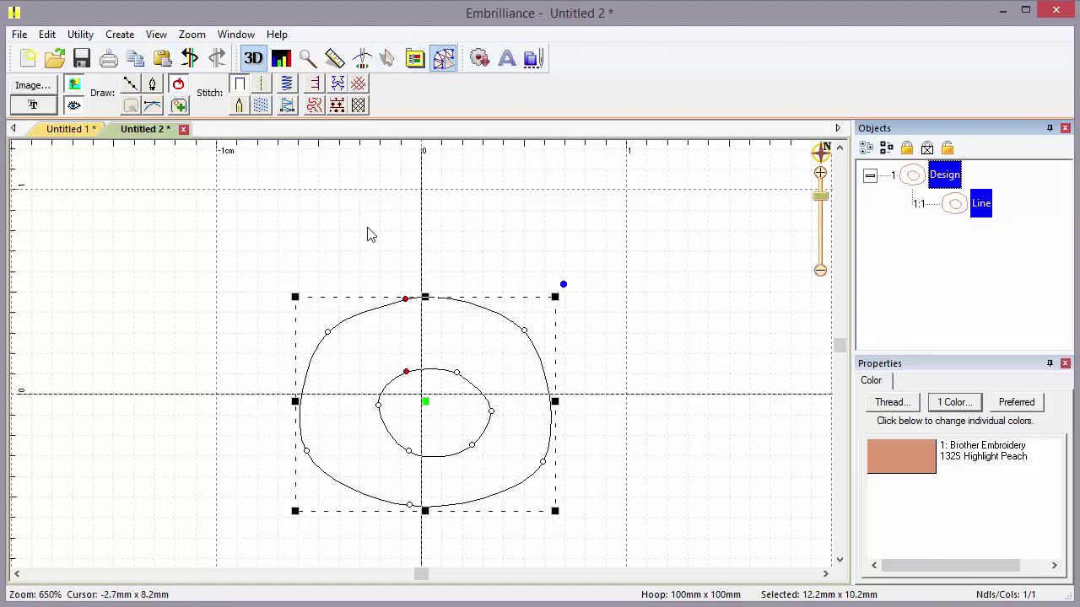
click(264, 85)
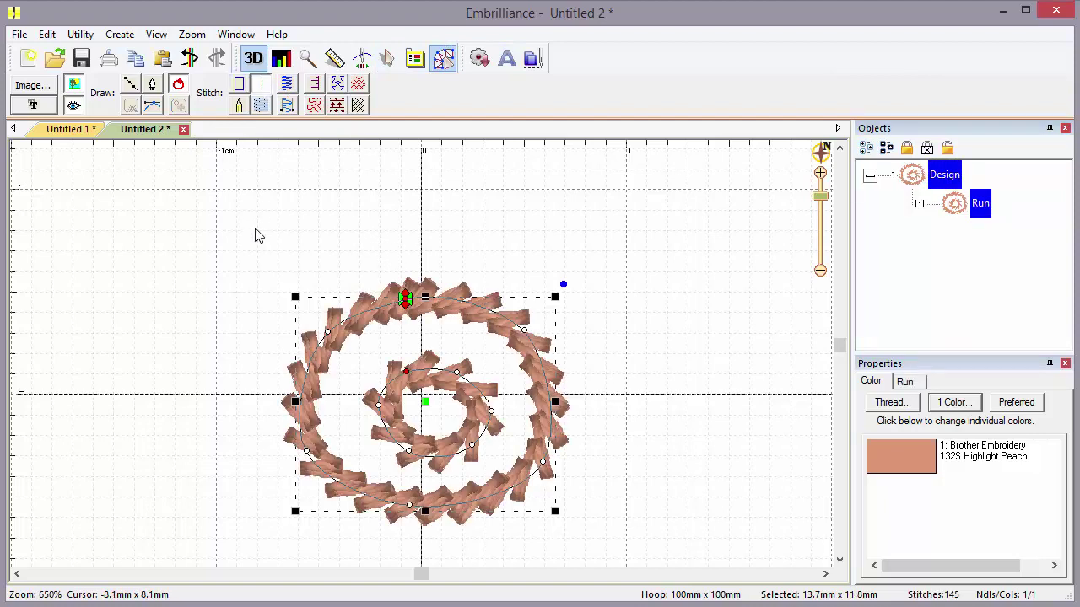
drag(840, 345, 842, 354)
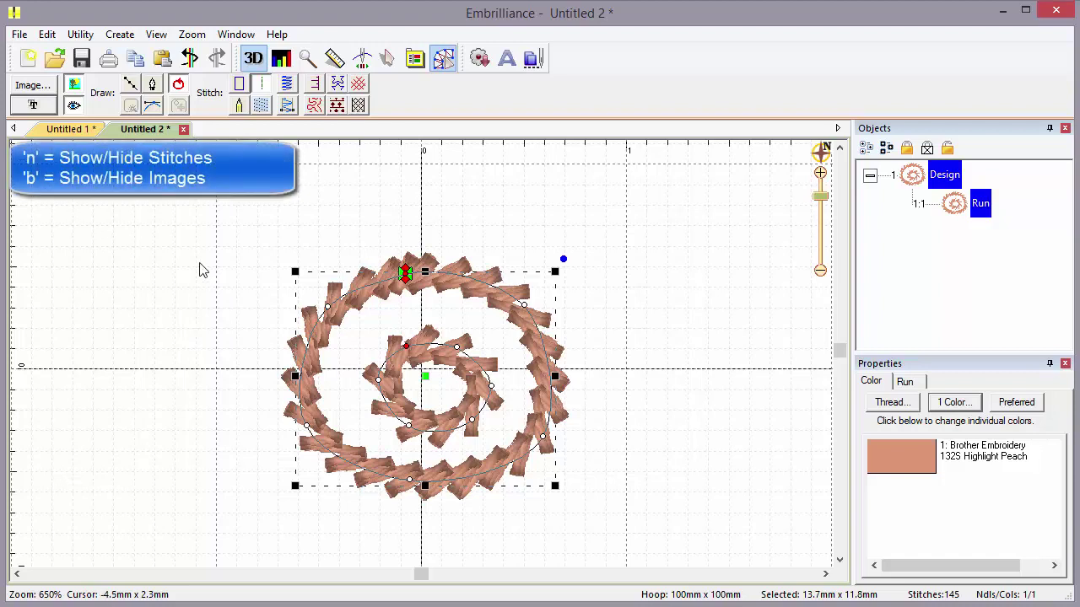
click(73, 105)
click(74, 105)
click(74, 105)
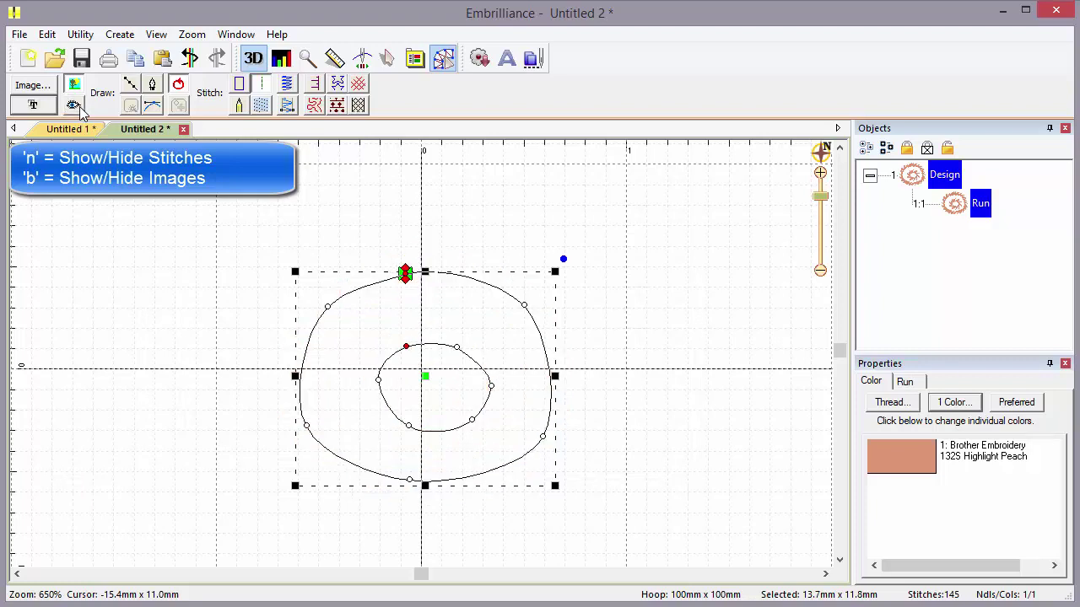
click(73, 106)
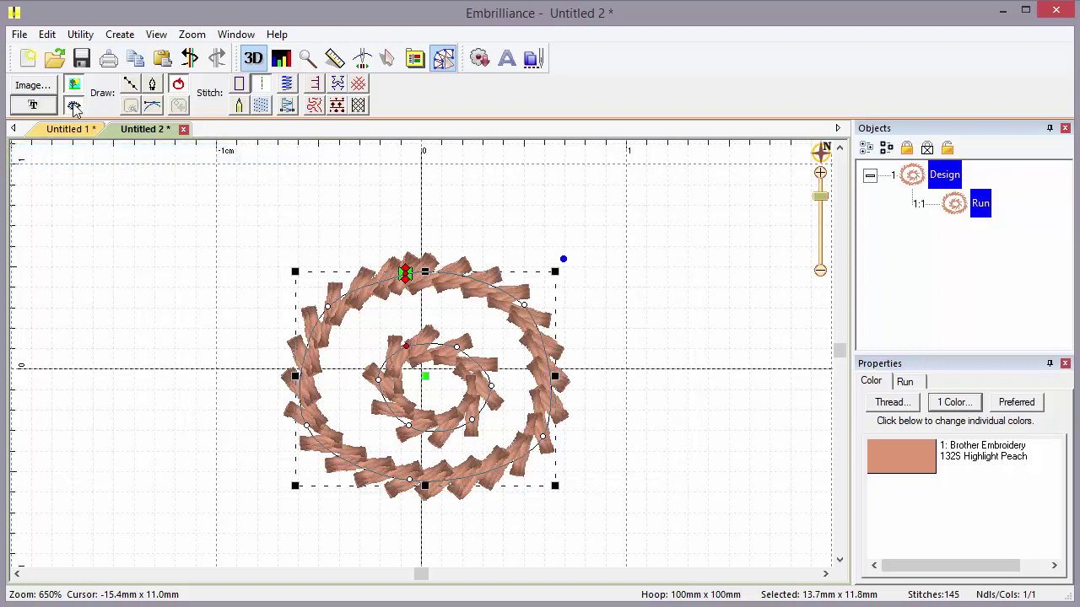
- Magnify the spiral design, then fit all stitches into view with A
click(307, 58)
click(445, 263)
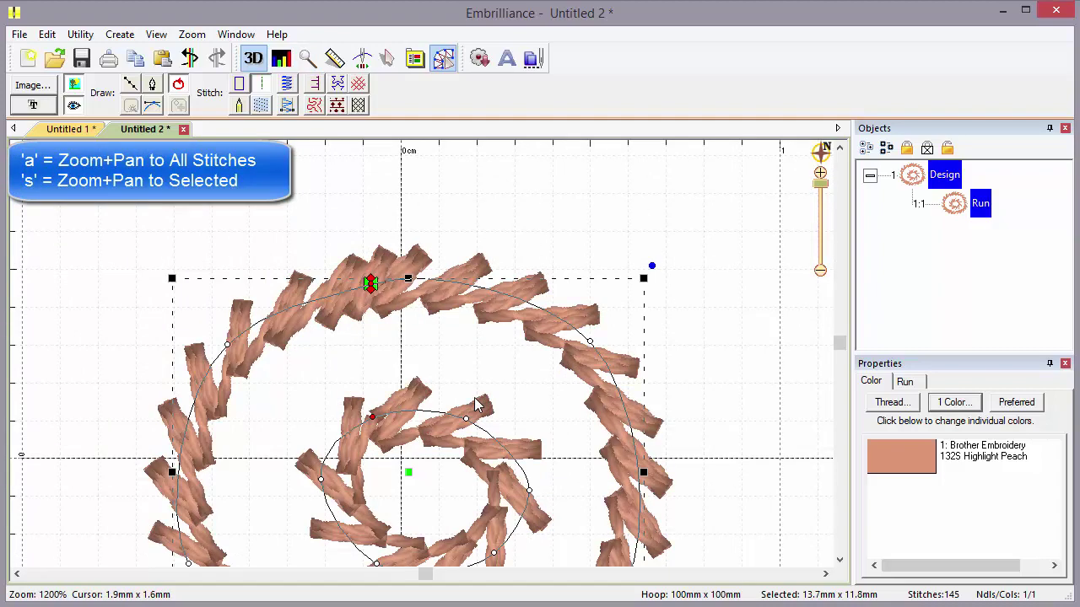
key(a)
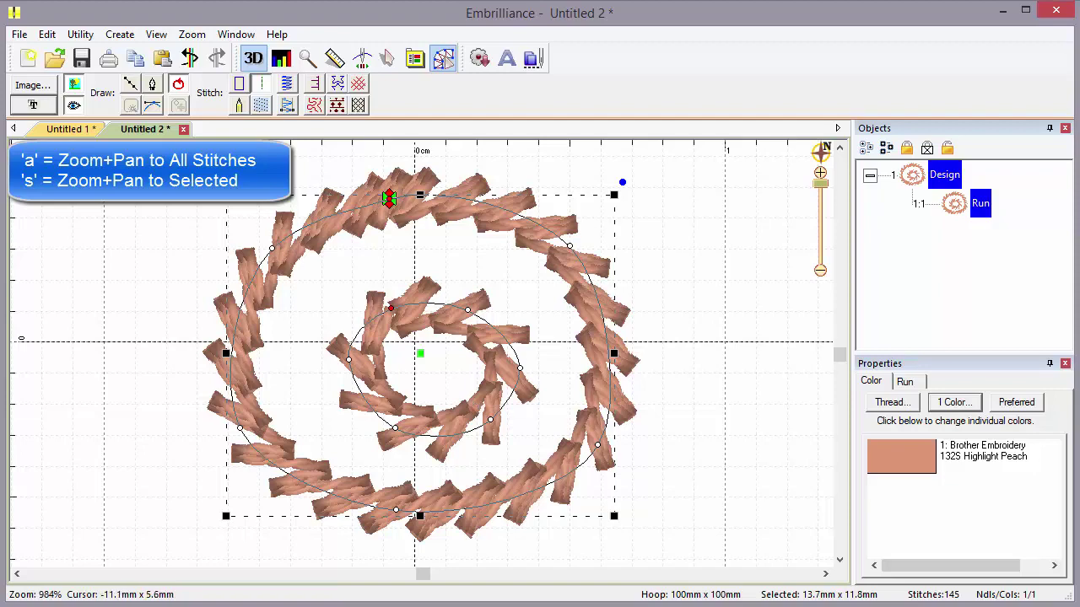
- Switch to Untitled 1, select the 1:5 Run object, and frame it with S
key(ctrl+Tab)
scroll(516, 378, up, 10)
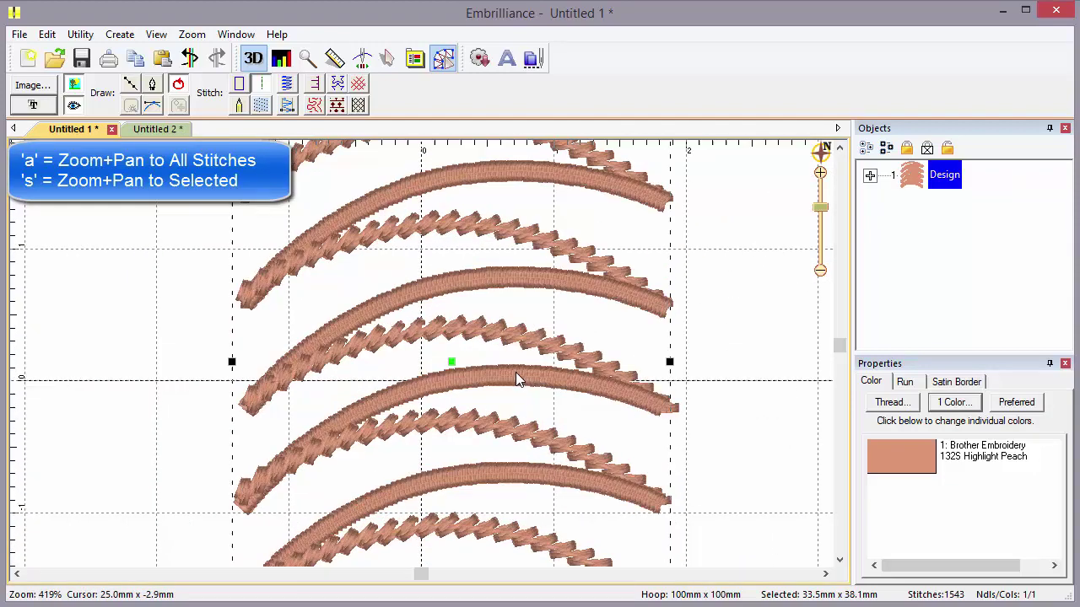
click(475, 335)
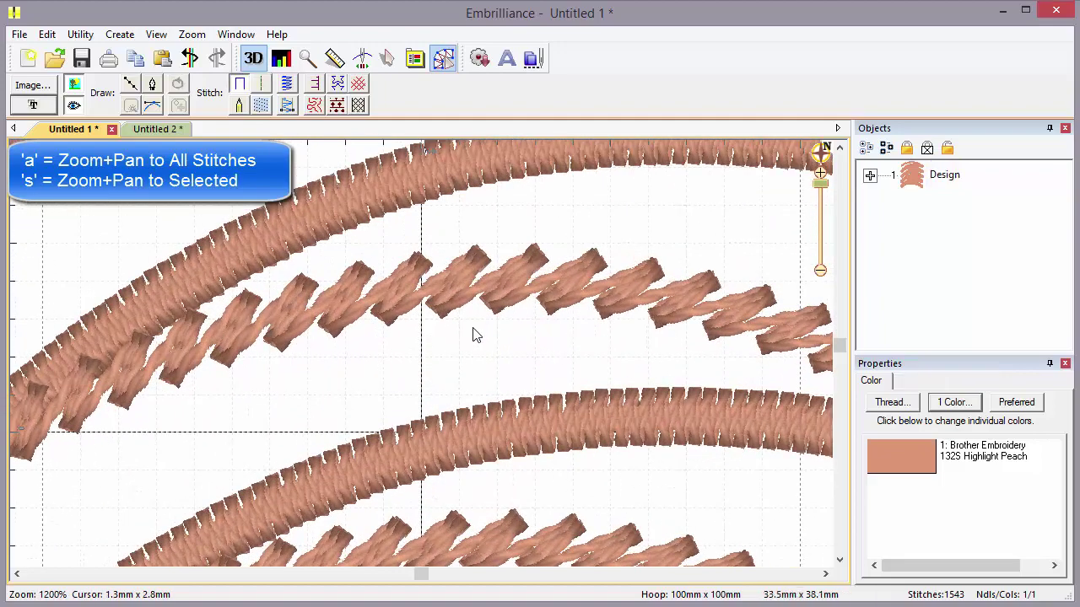
click(870, 176)
click(980, 318)
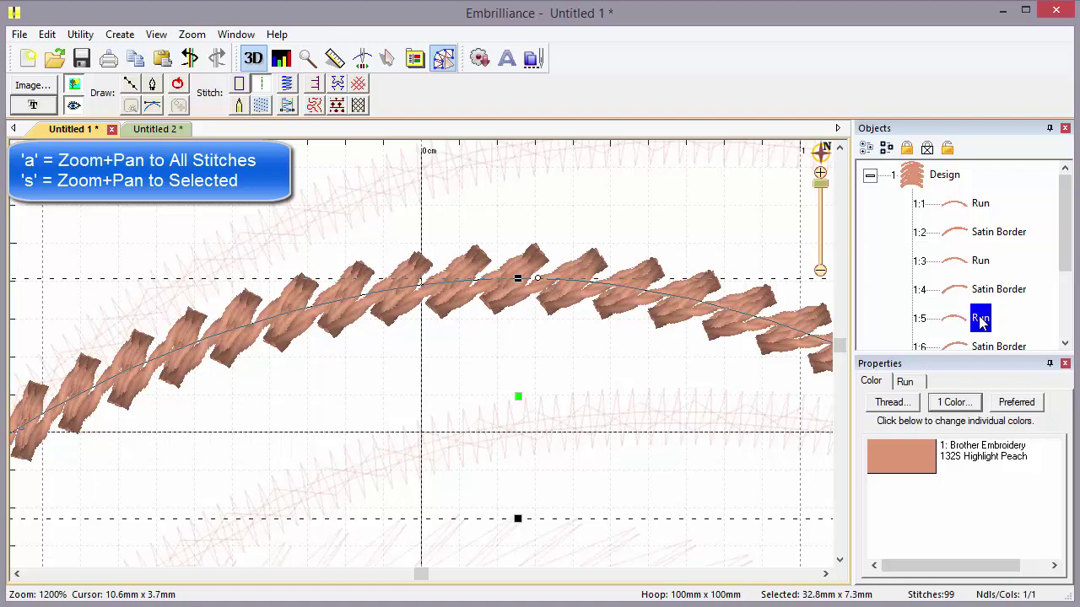
key(s)
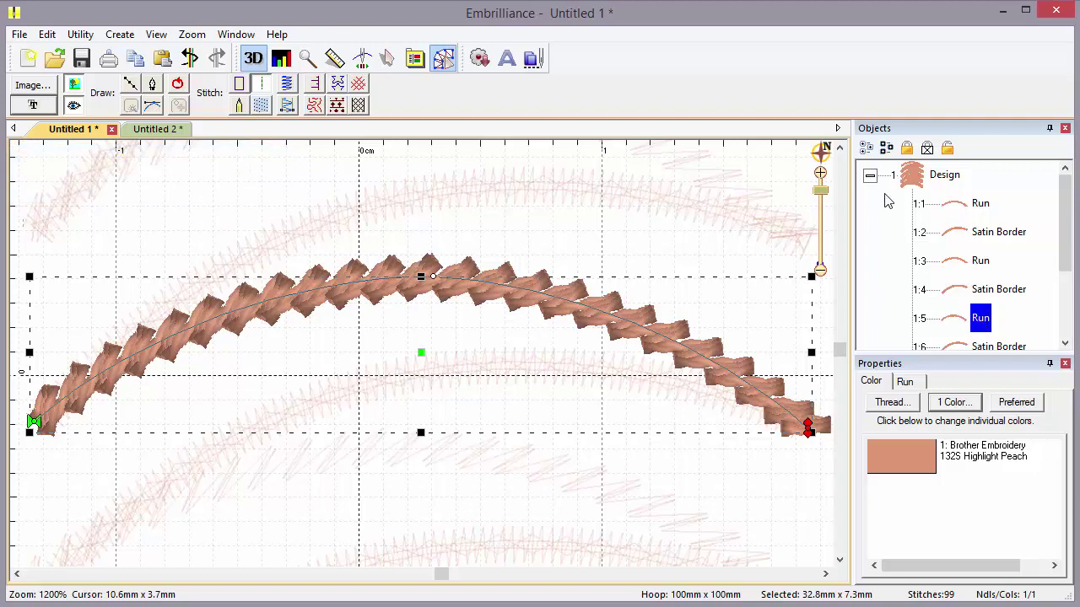
click(257, 64)
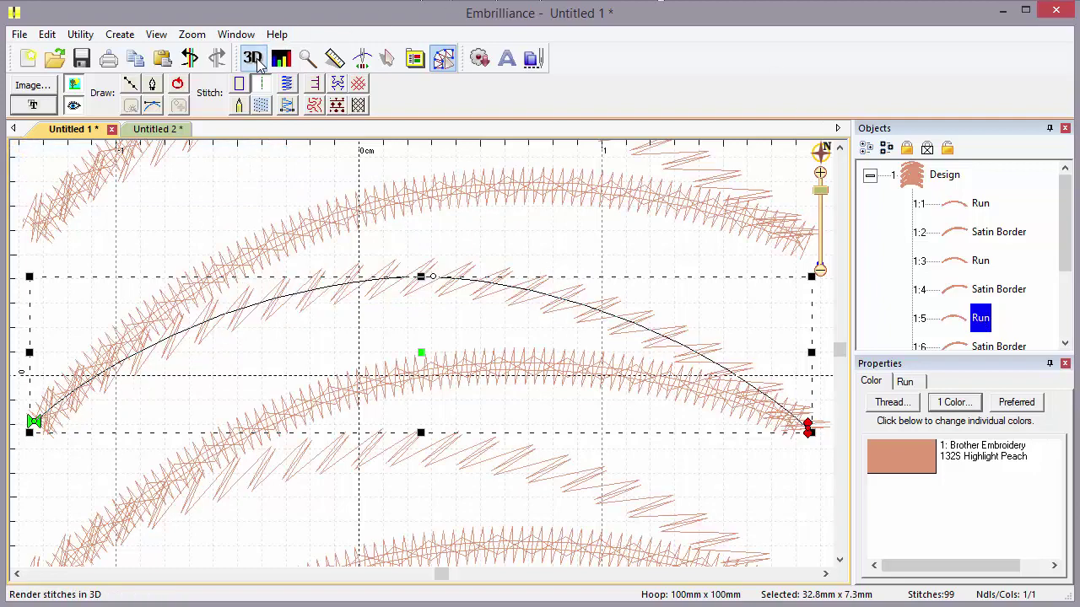
key(p)
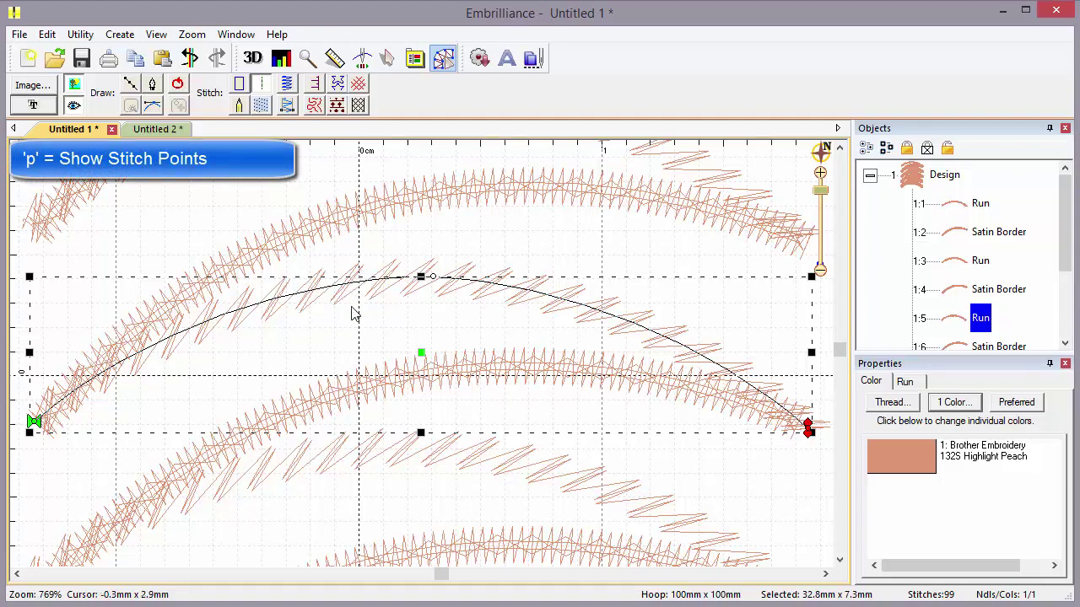
key(p)
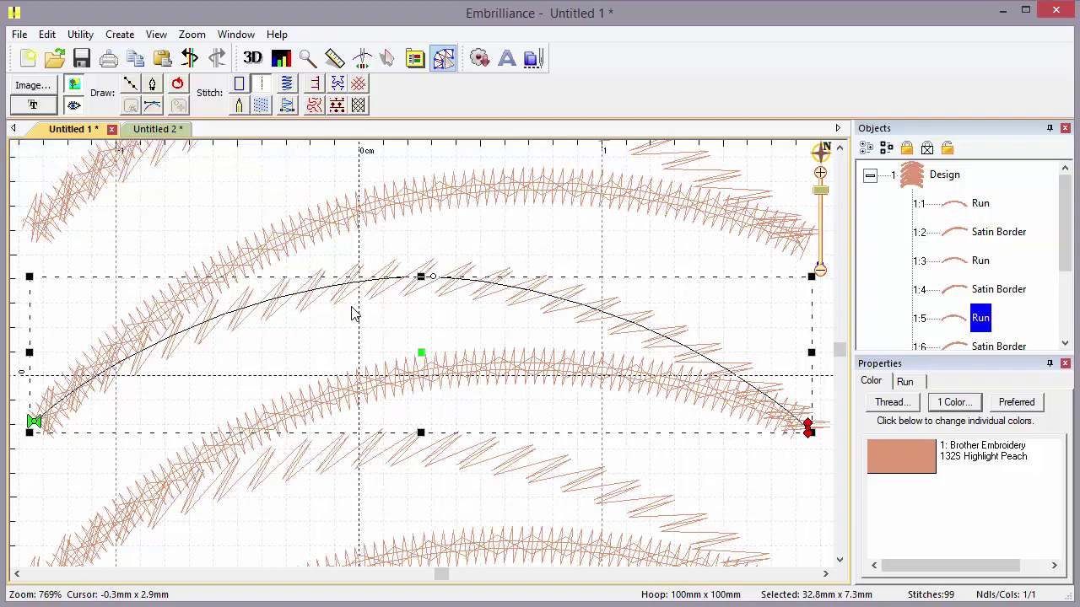
scroll(358, 320, down, 2)
click(432, 283)
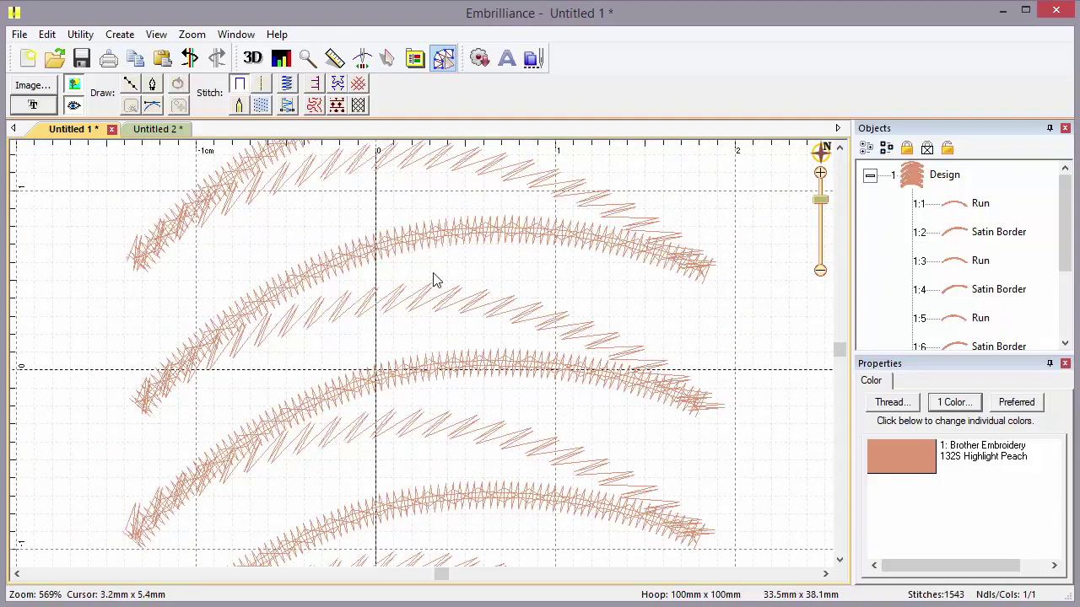
click(426, 302)
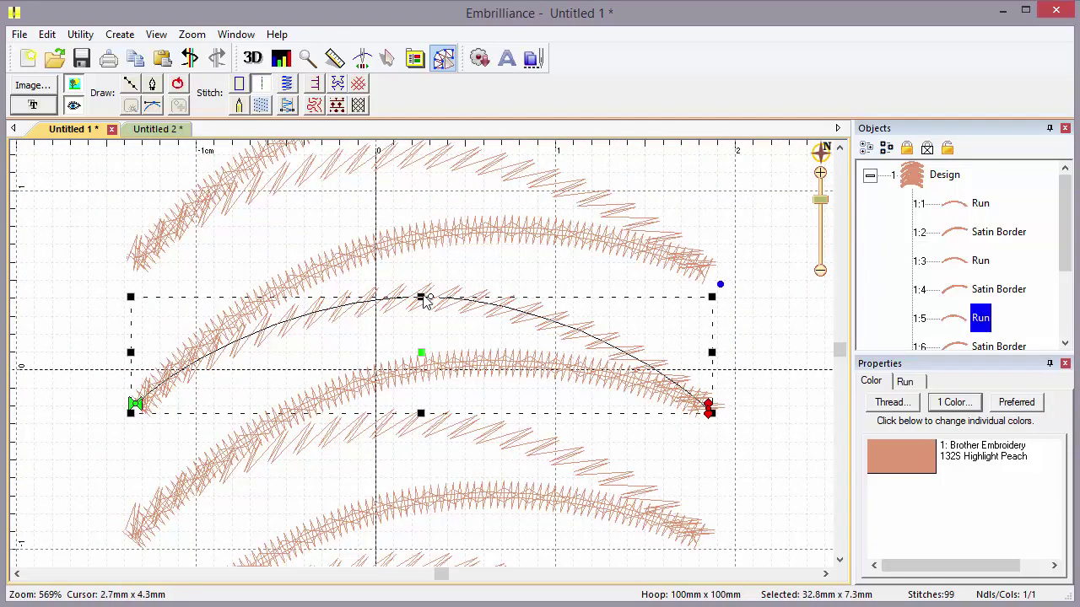
click(435, 243)
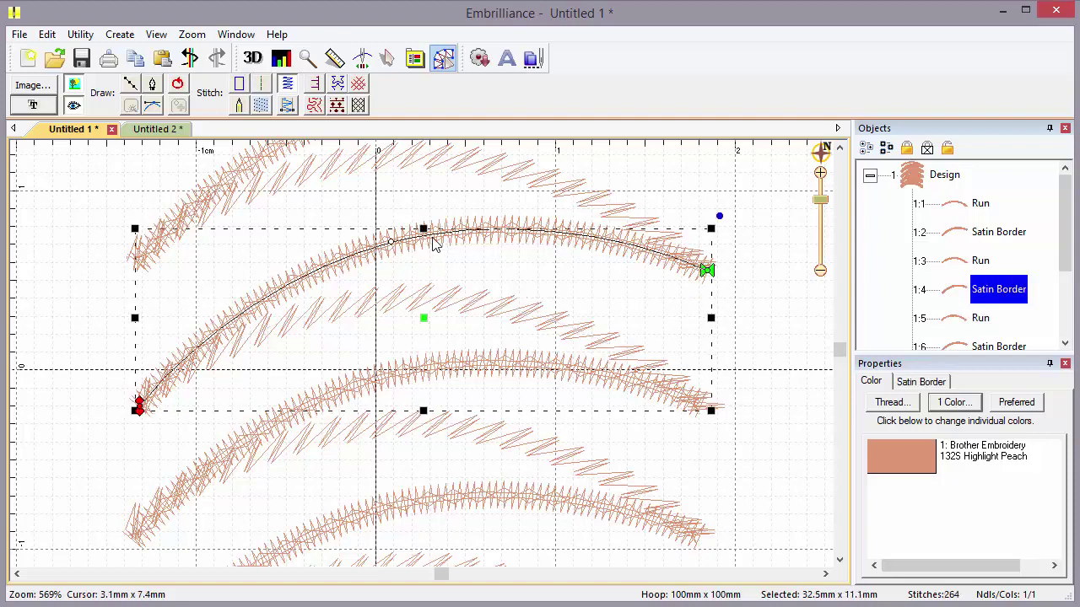
click(468, 260)
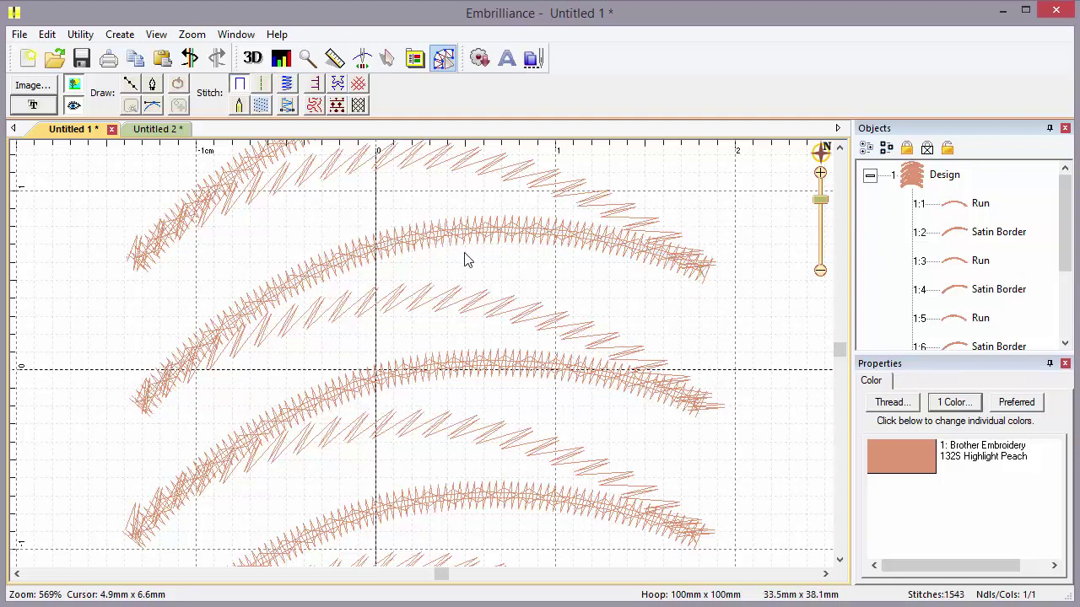
click(448, 244)
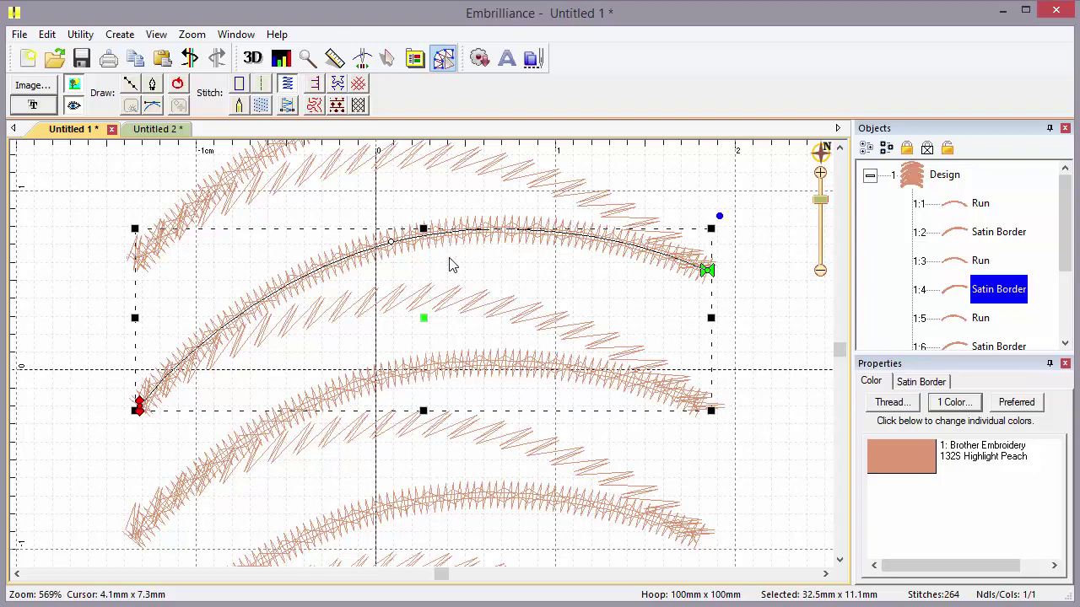
click(457, 305)
click(474, 285)
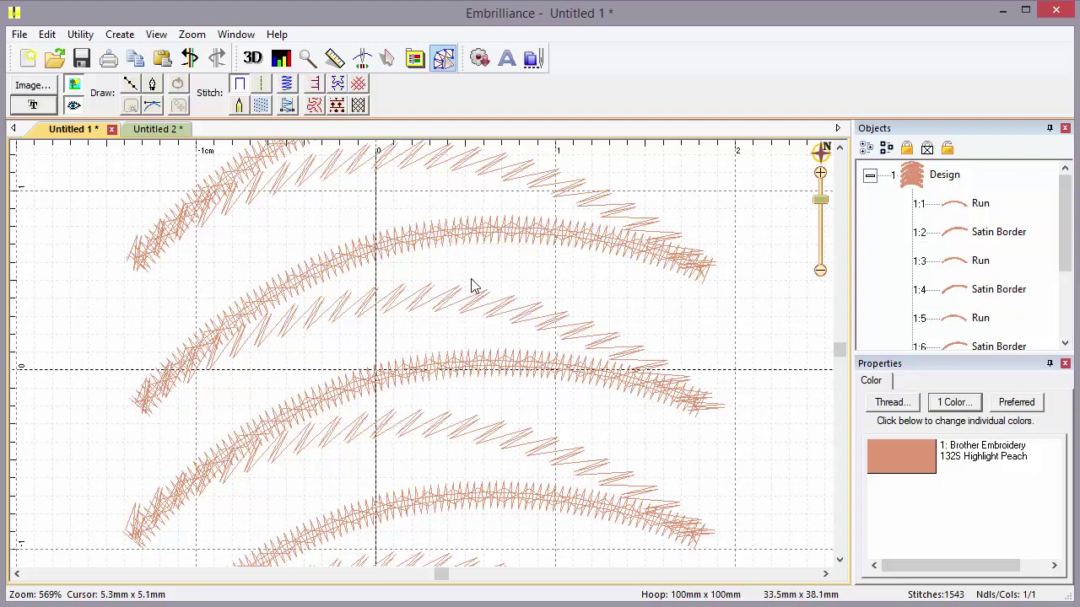
scroll(628, 356, down, 4)
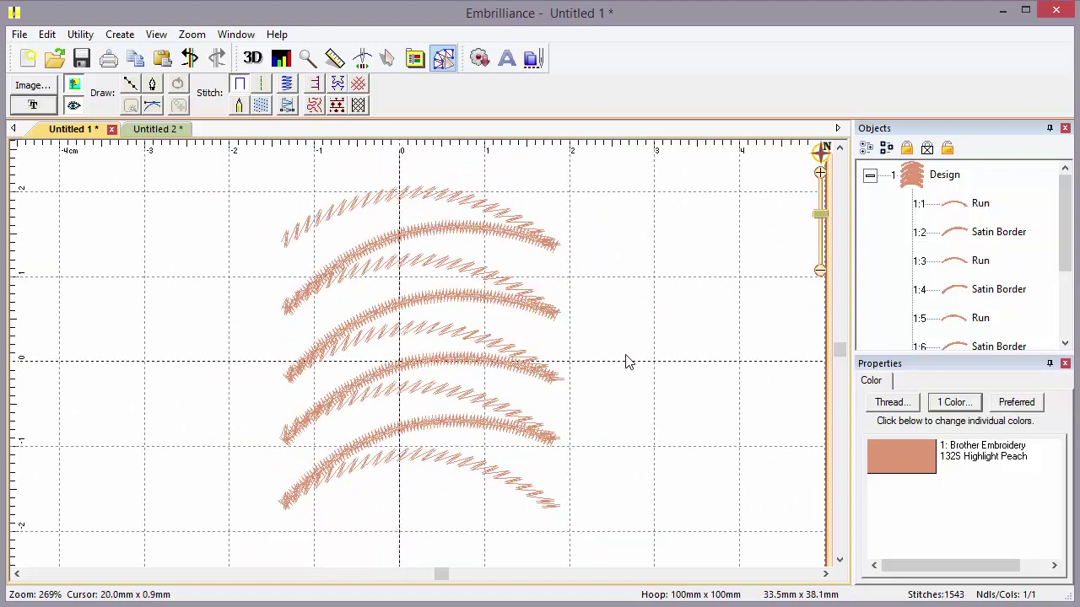
- Marquee-select the whole arc design with the Select tool
drag(249, 162, 312, 240)
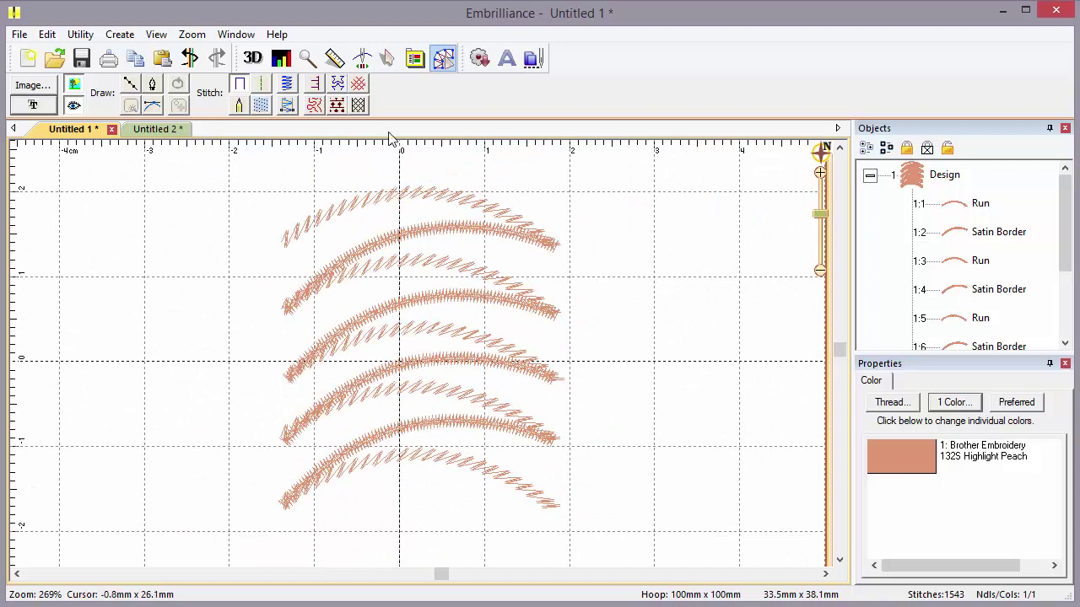
click(387, 57)
drag(257, 170, 614, 546)
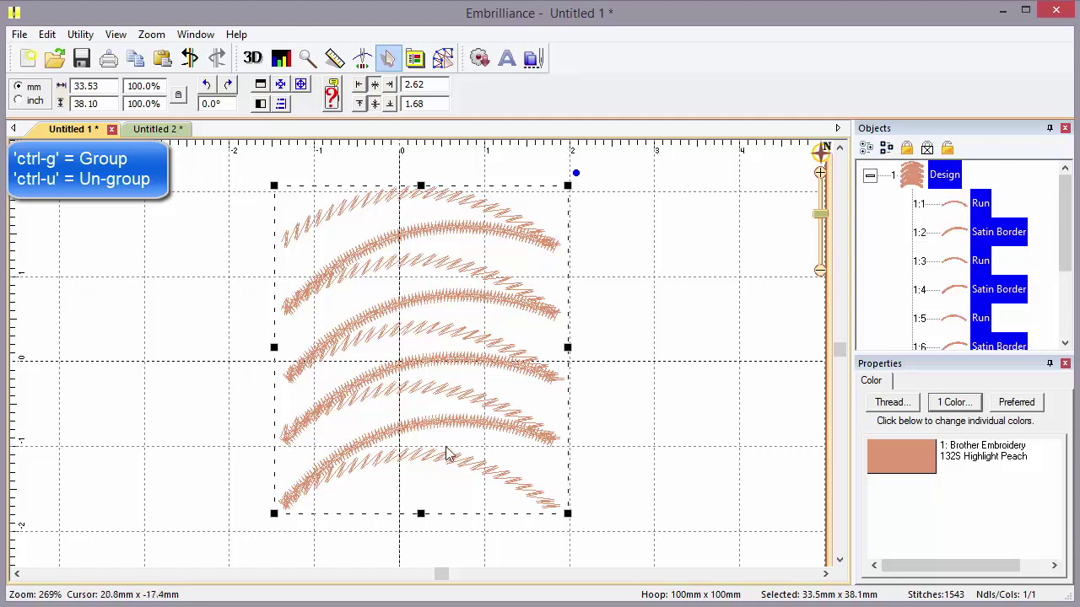
- Move the arc stack left, then right to a 5.00 mm offset, and select Satin Border 1:4
click(519, 382)
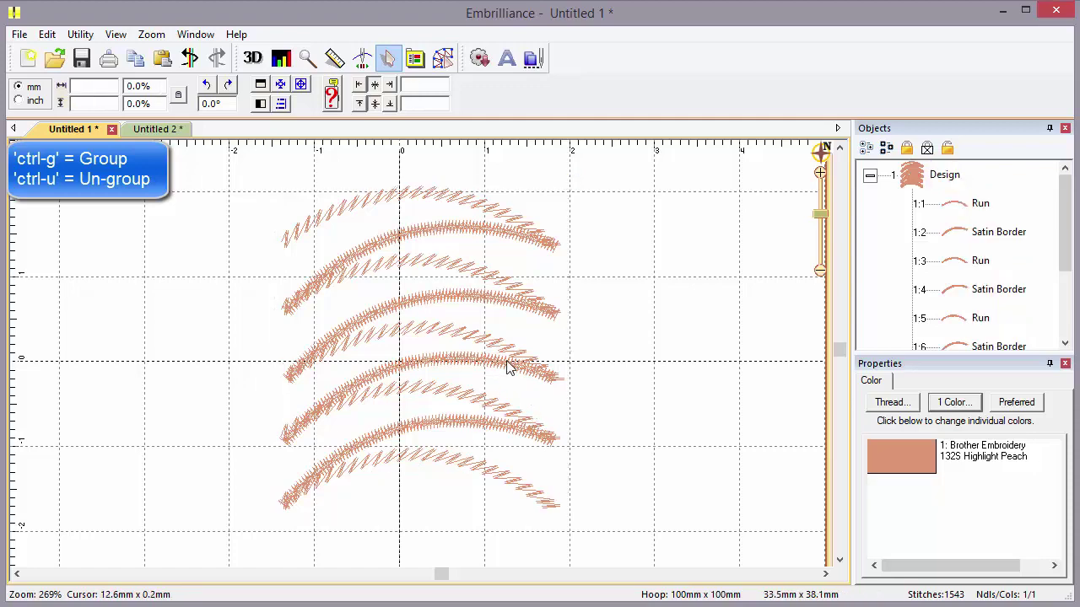
drag(506, 366, 393, 366)
click(458, 355)
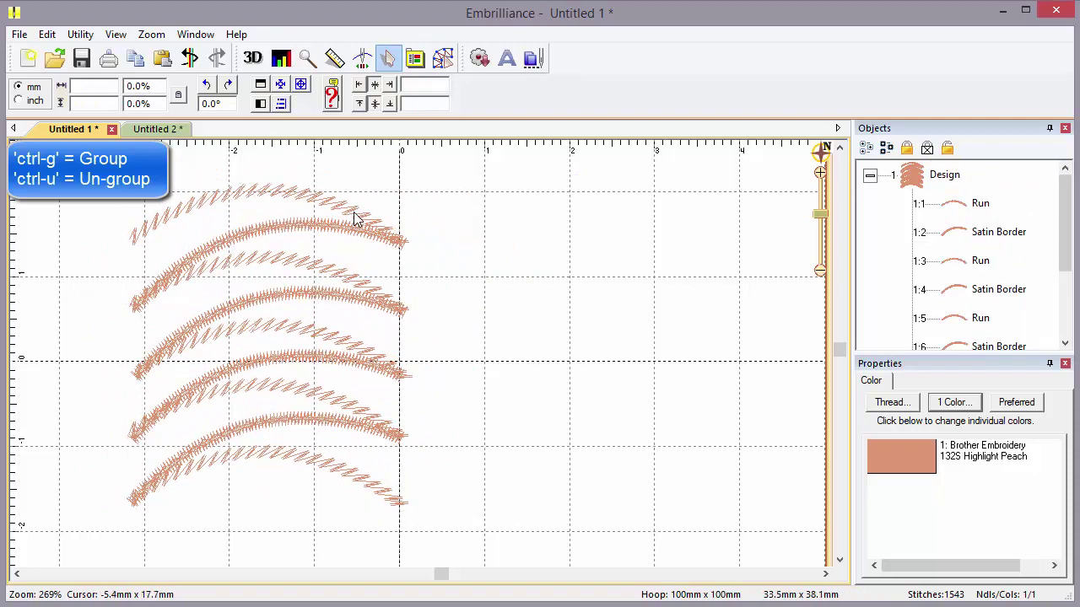
drag(352, 214, 489, 224)
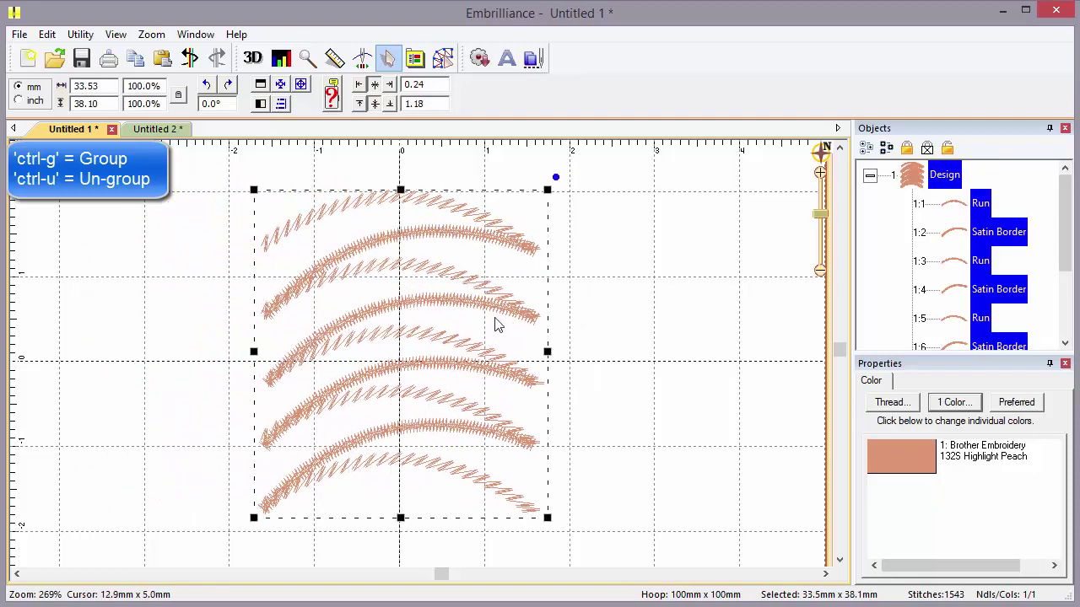
drag(448, 307, 489, 307)
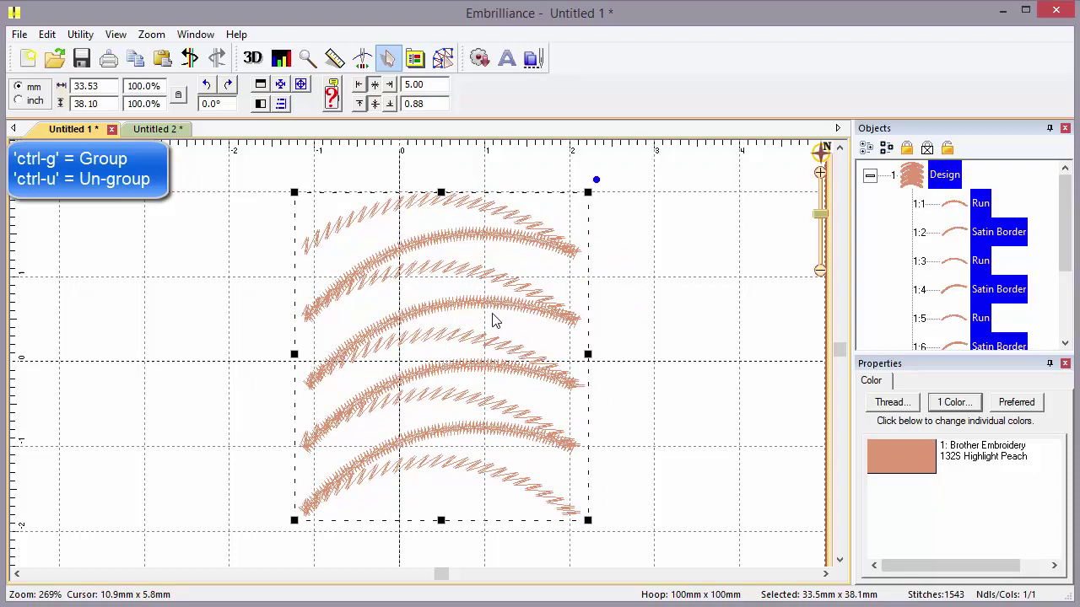
click(495, 321)
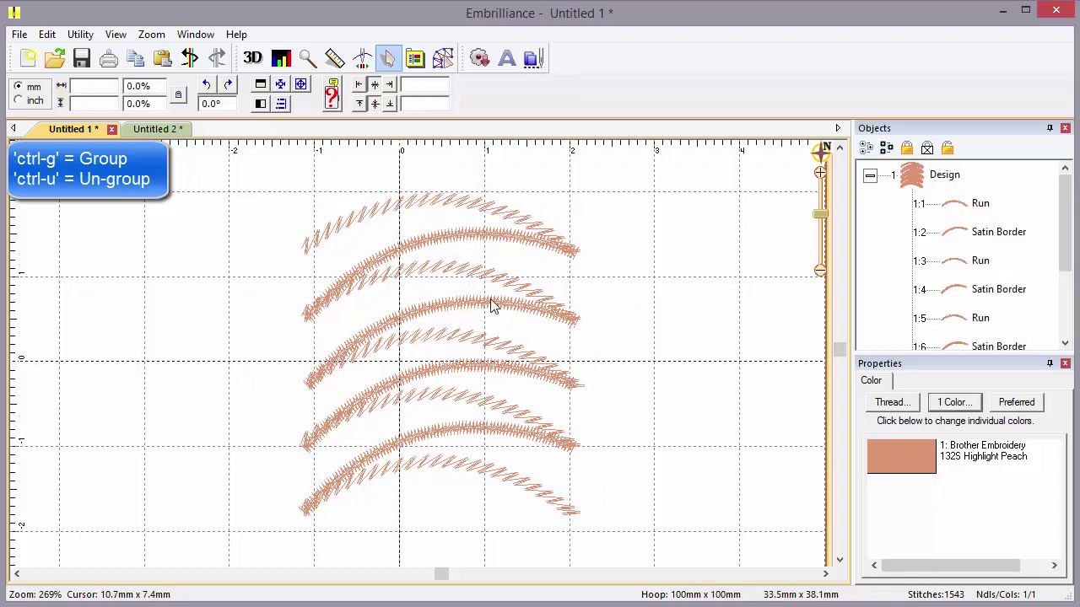
click(491, 300)
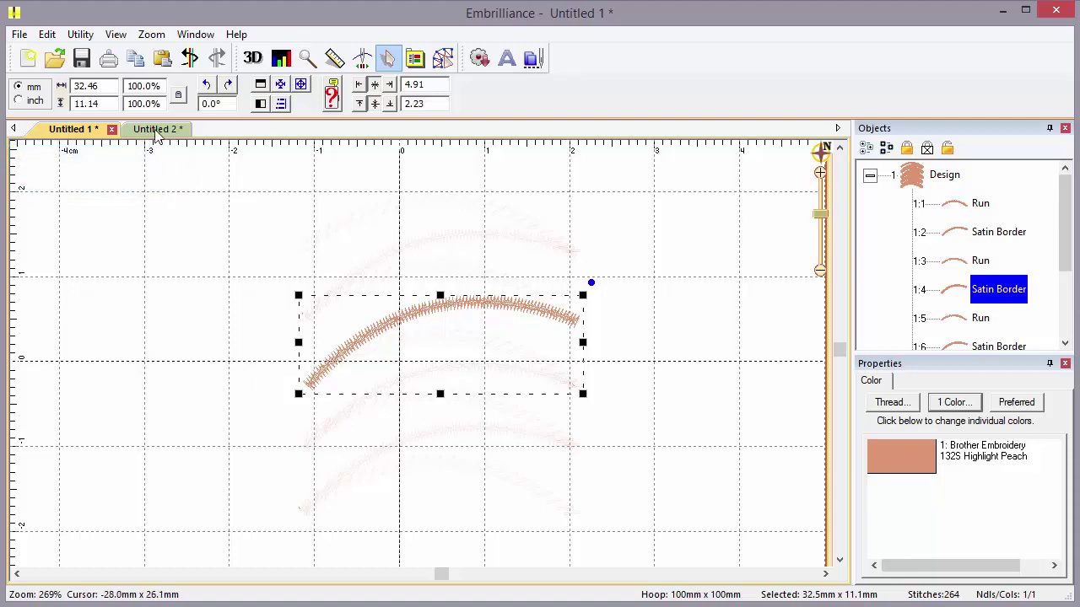
- Start a new Untitled 4 document, zoom in, and switch to Create Designs
click(28, 57)
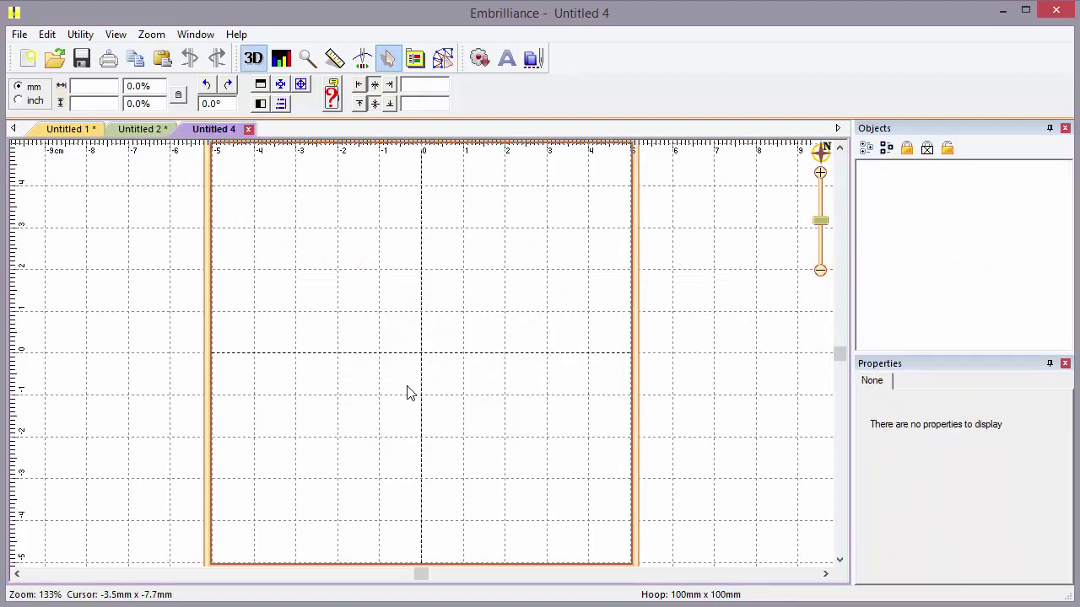
scroll(406, 393, up, 3)
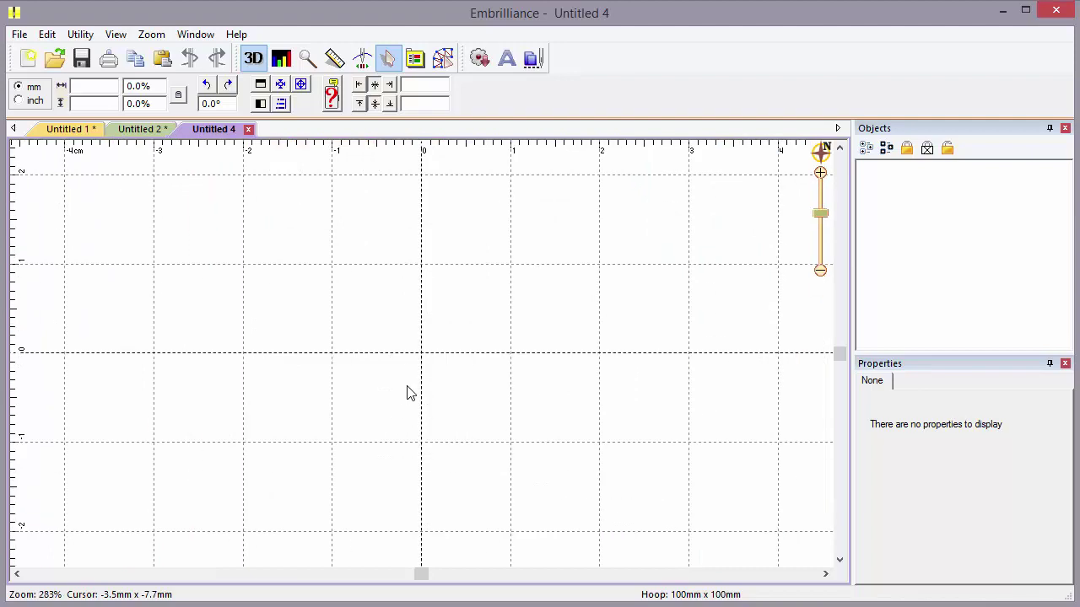
scroll(405, 393, up, 2)
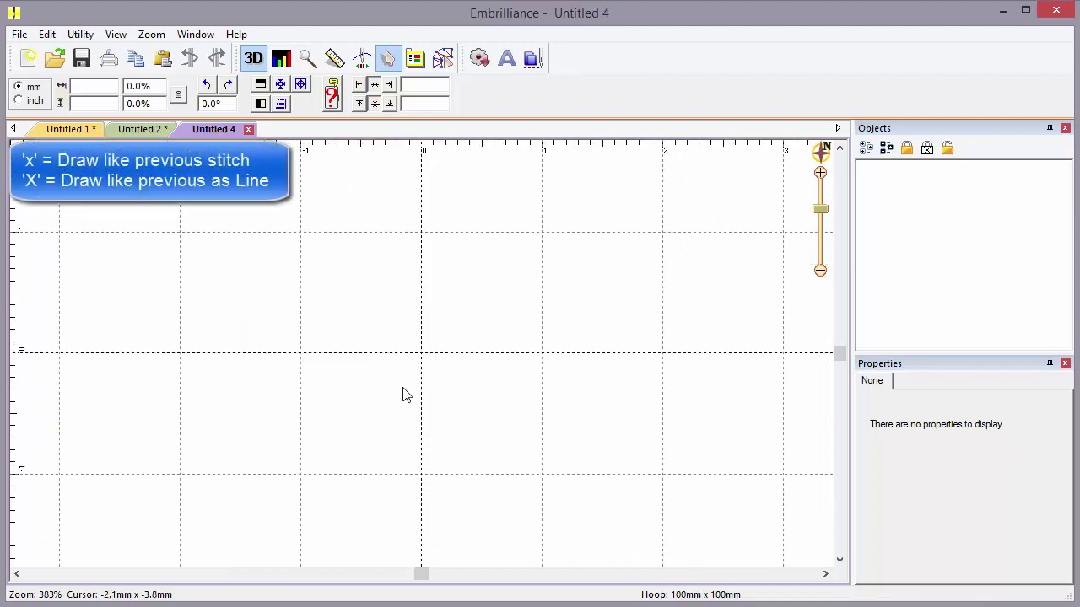
click(442, 59)
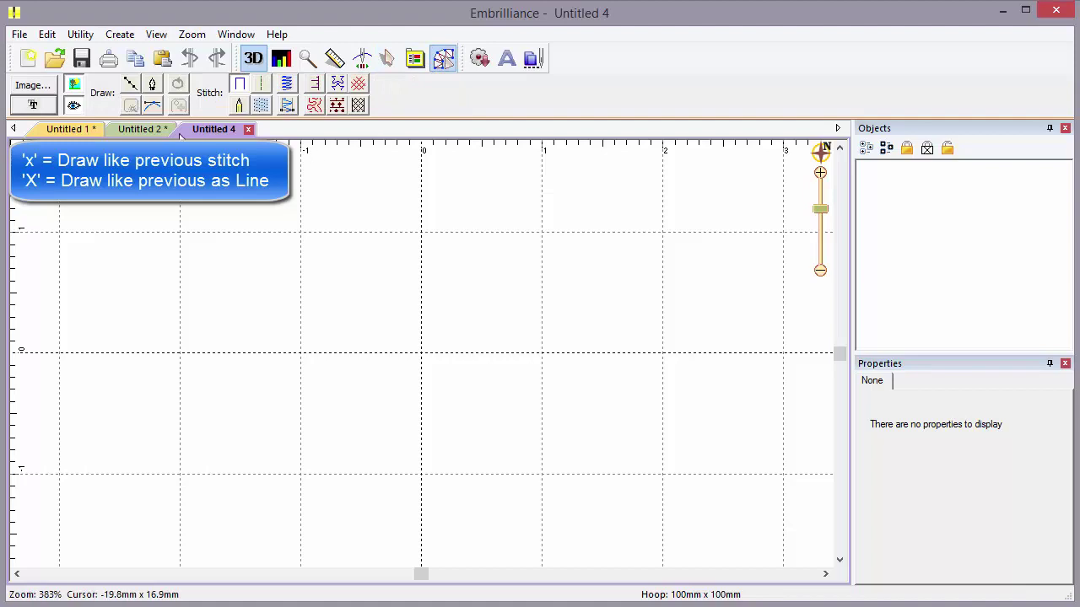
- Draw the first four-point run curve across the design
key(x)
click(289, 348)
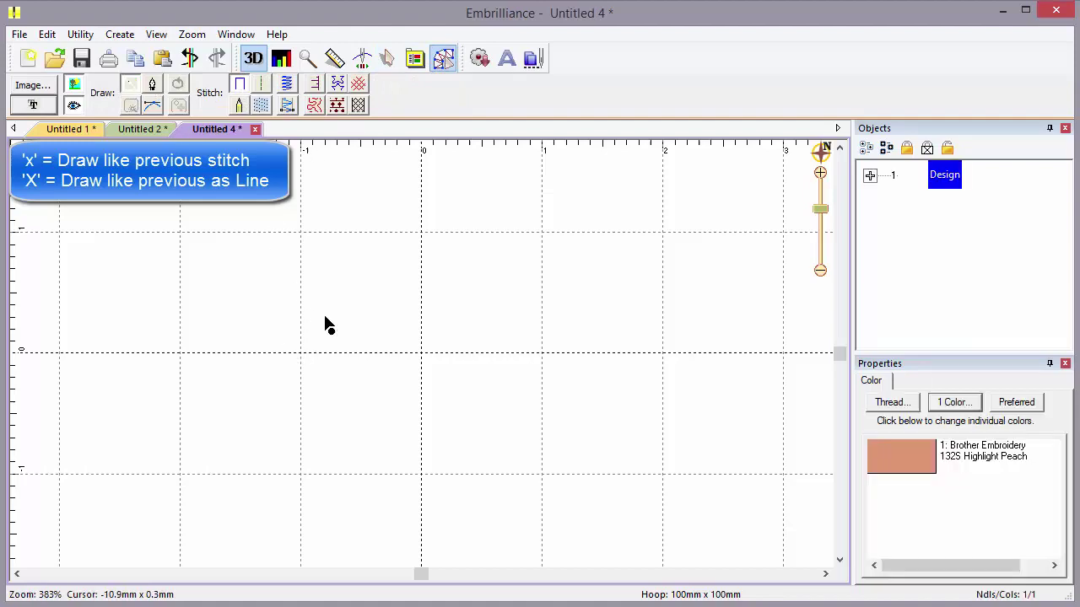
click(363, 298)
click(492, 303)
click(607, 332)
key(Return)
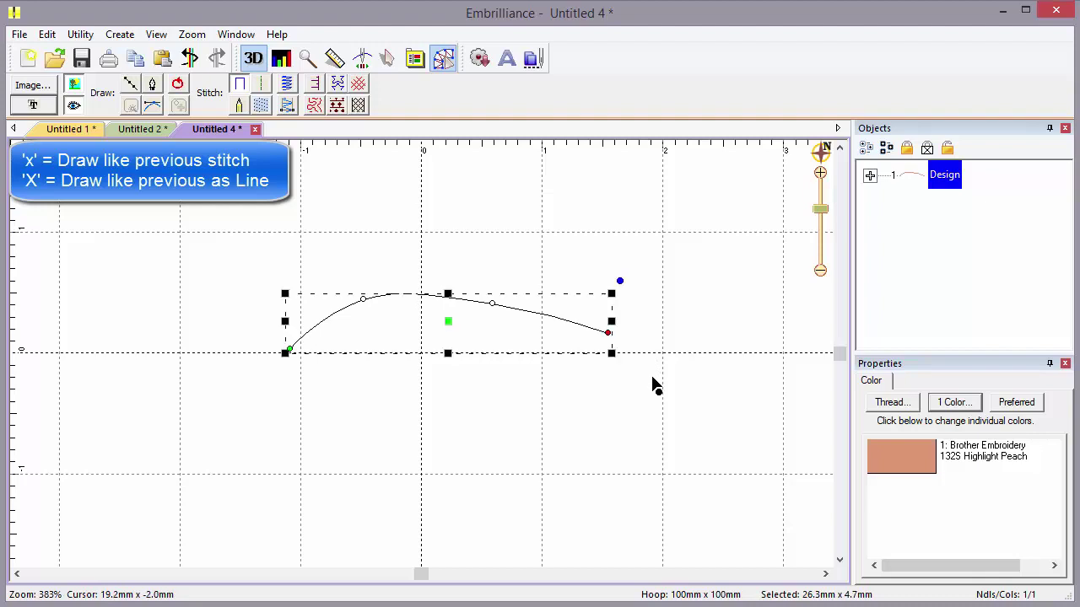
- Draw a second four-point curve below the first and make it a Satin Border
click(327, 424)
click(312, 420)
click(400, 385)
click(458, 389)
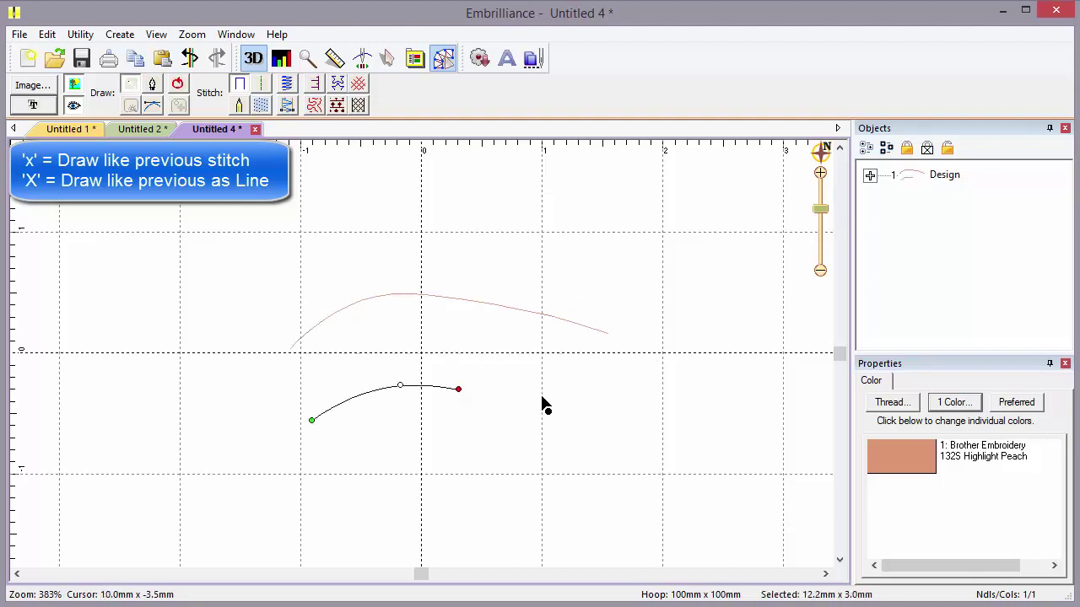
click(543, 394)
key(Return)
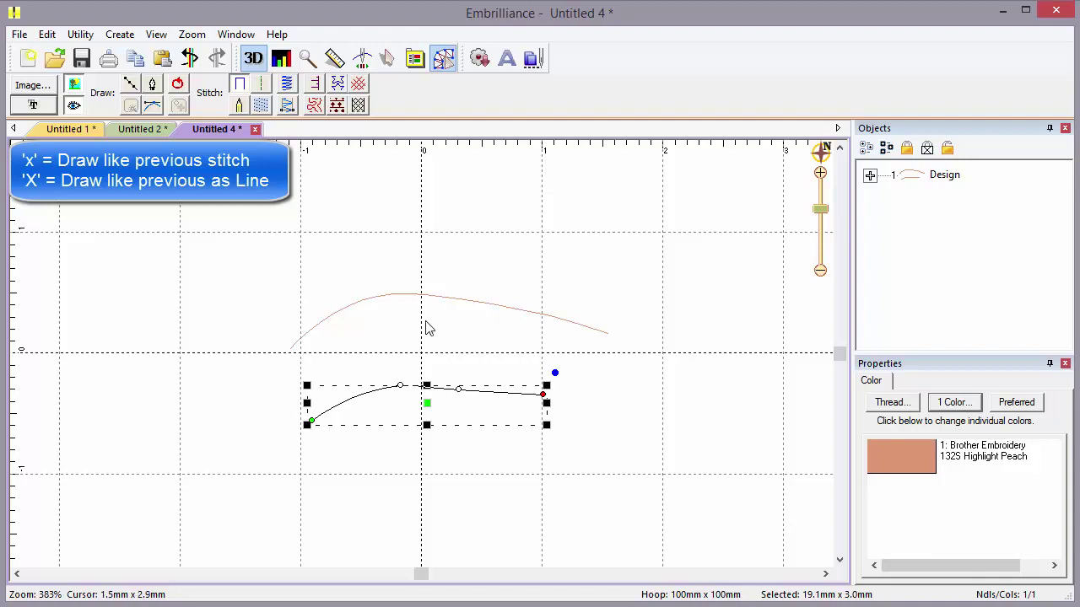
click(288, 88)
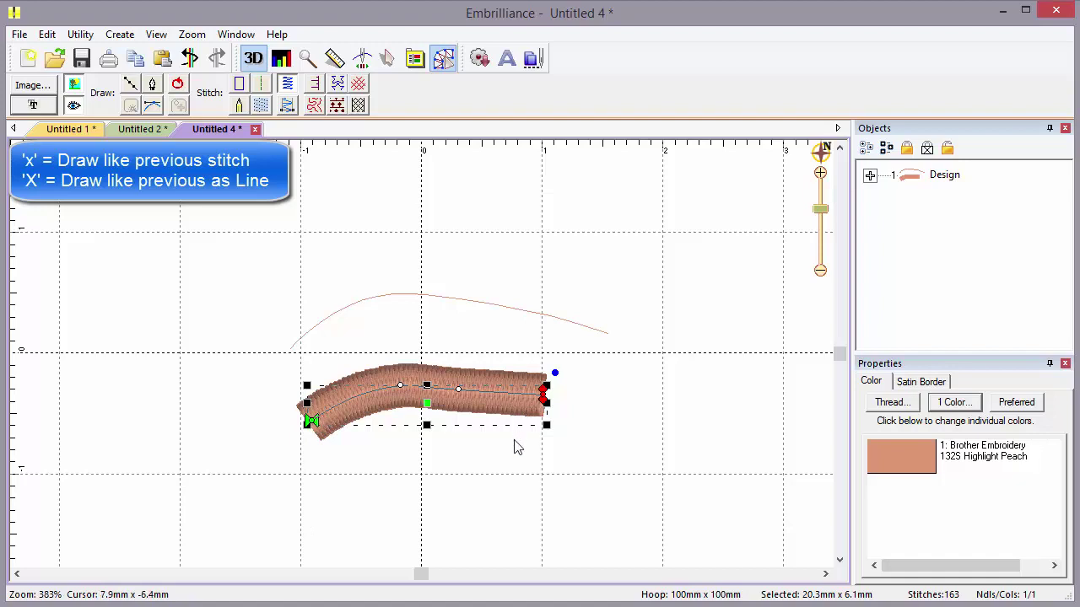
- Use Shift+X to draw a new four-point satin column near the bottom
key(shift+x)
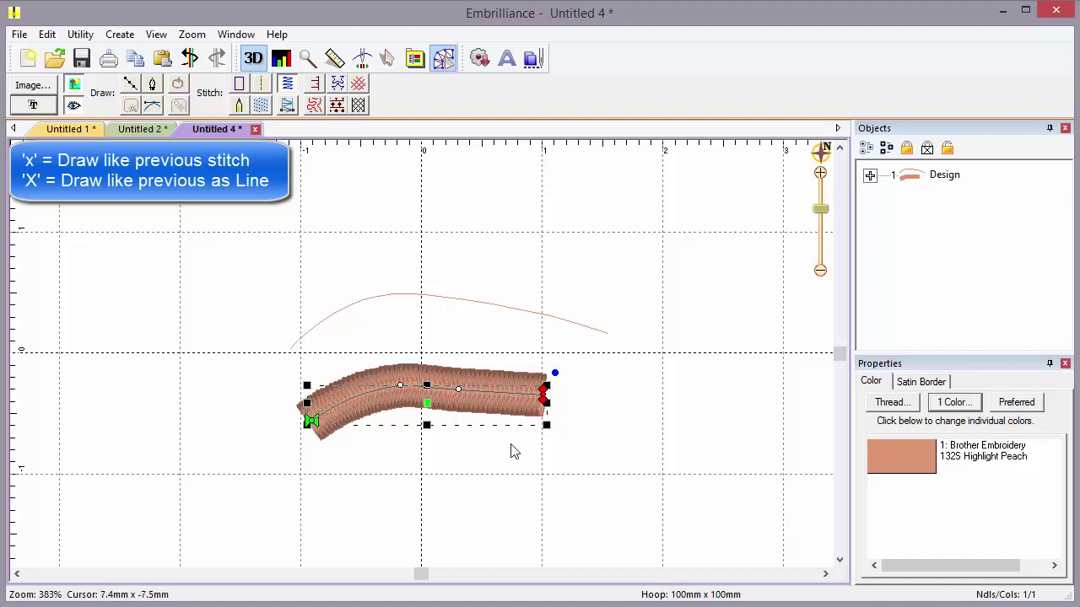
click(337, 488)
click(441, 477)
click(512, 475)
click(663, 475)
key(Return)
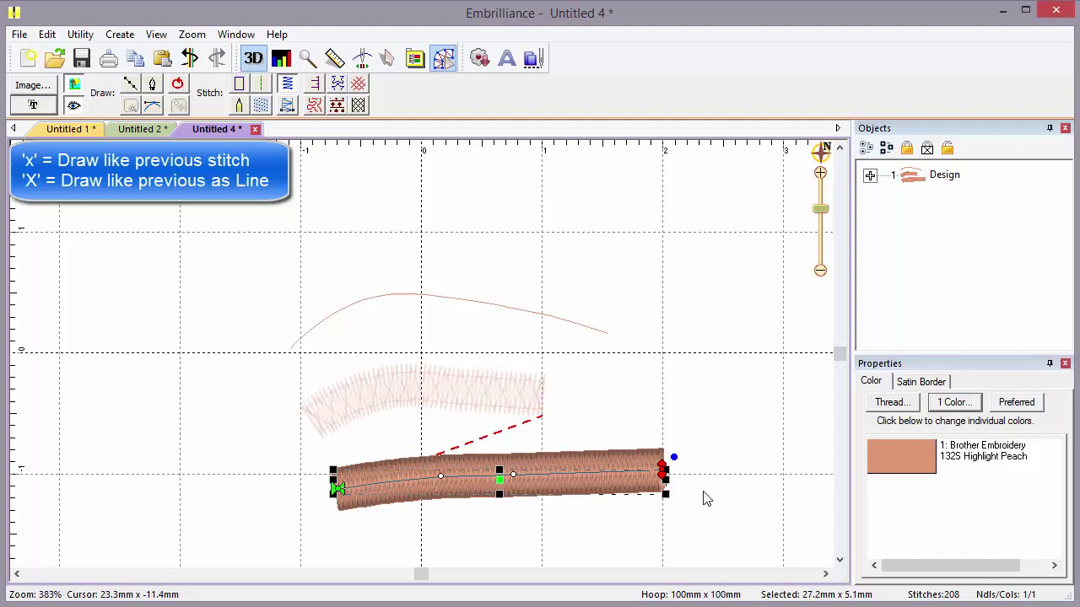
- Use Shift+X to draw a four-point curve along the top of the design
key(shift+x)
click(231, 233)
click(425, 230)
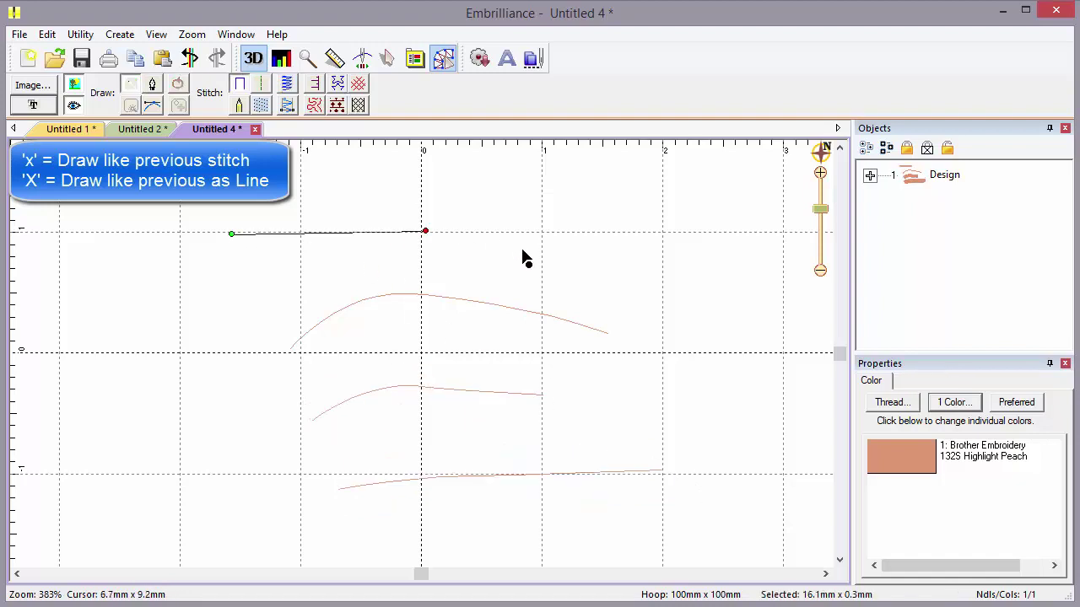
click(523, 250)
click(663, 289)
key(Return)
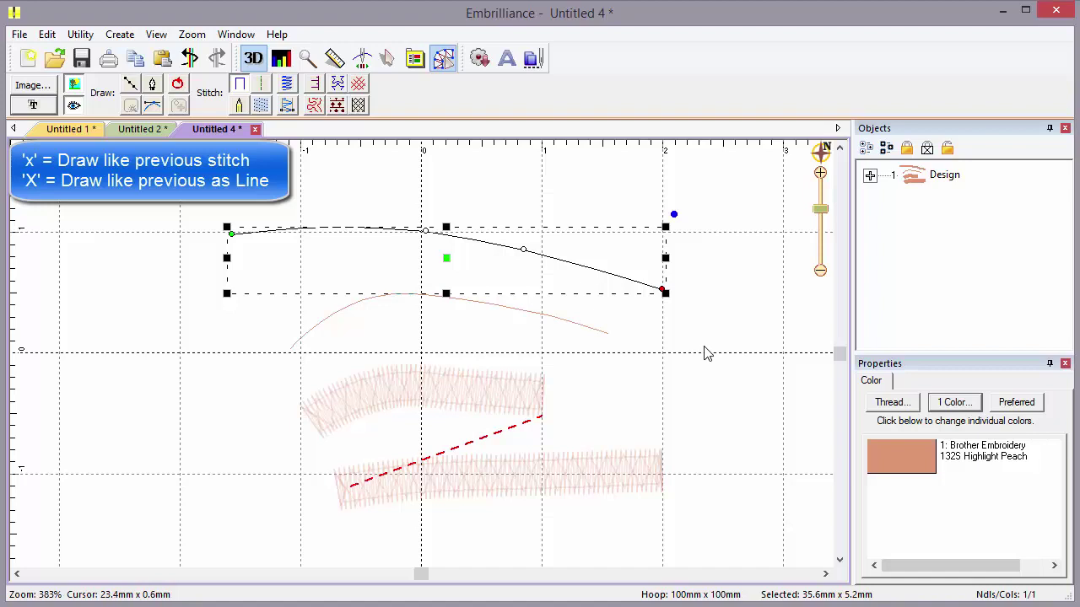
- Use Shift+X to draw a third four-point satin column in the middle
key(shift+x)
click(252, 310)
click(422, 283)
click(491, 285)
click(557, 301)
key(Return)
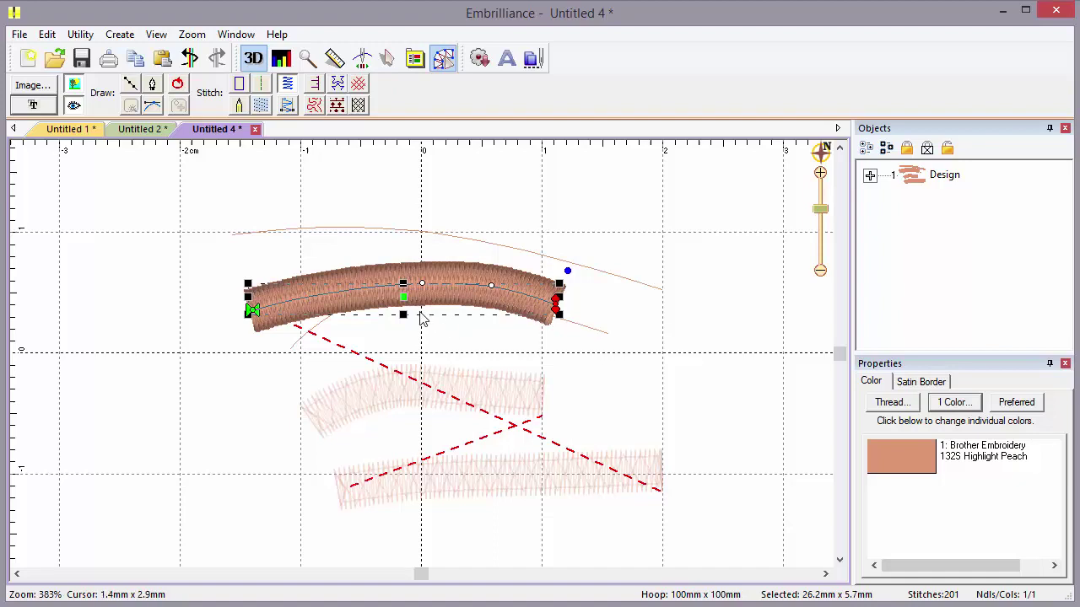
- Drag the satin arc to the left side and lower down, then undo with Ctrl+Z
drag(402, 304, 287, 275)
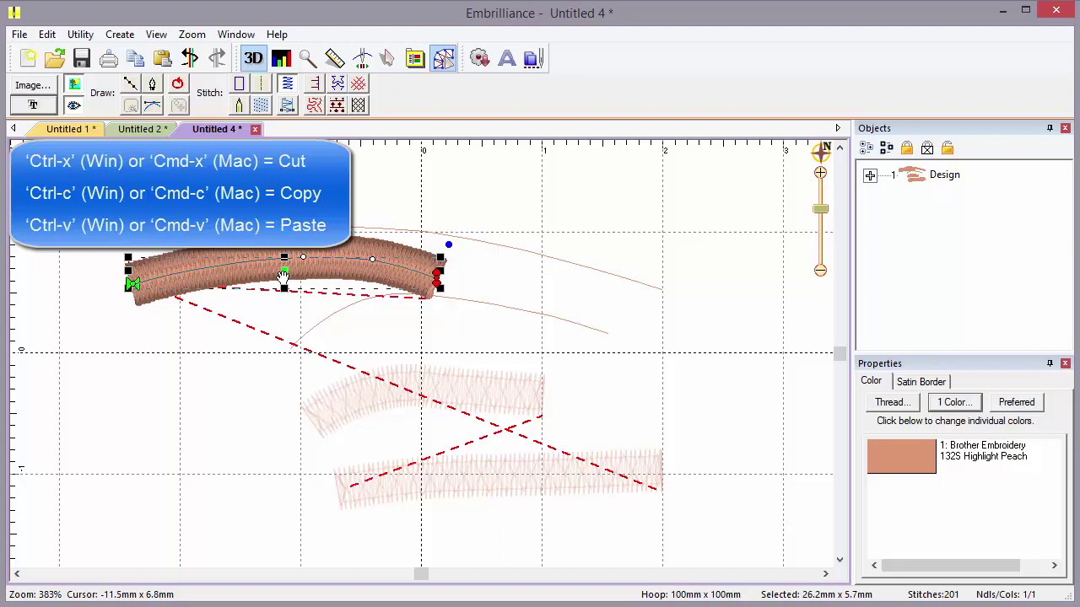
drag(283, 276, 288, 323)
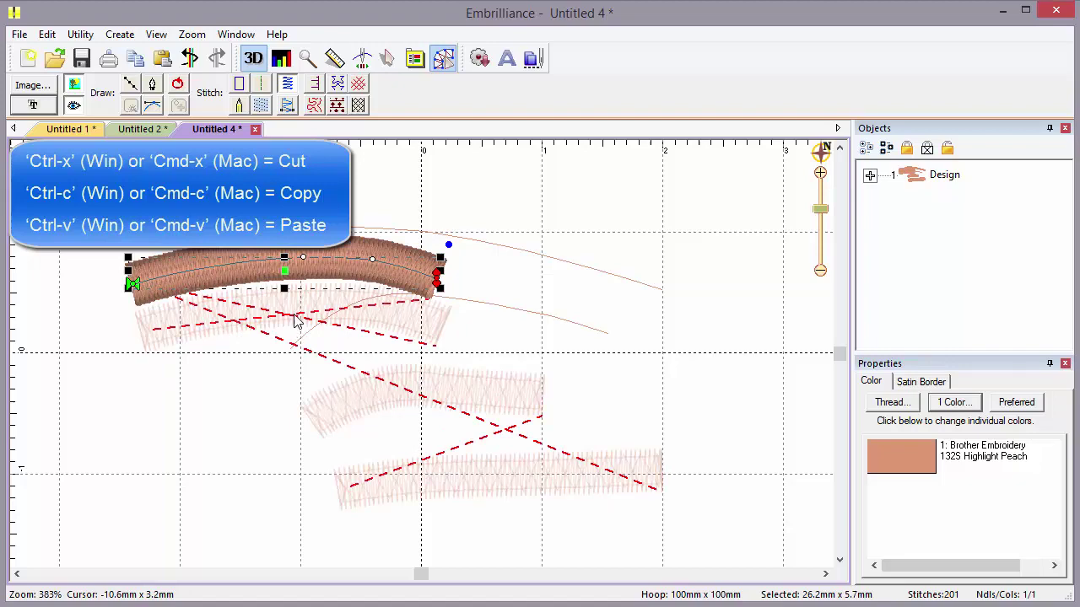
drag(293, 328, 295, 426)
key(ctrl+z)
key(ctrl+z)
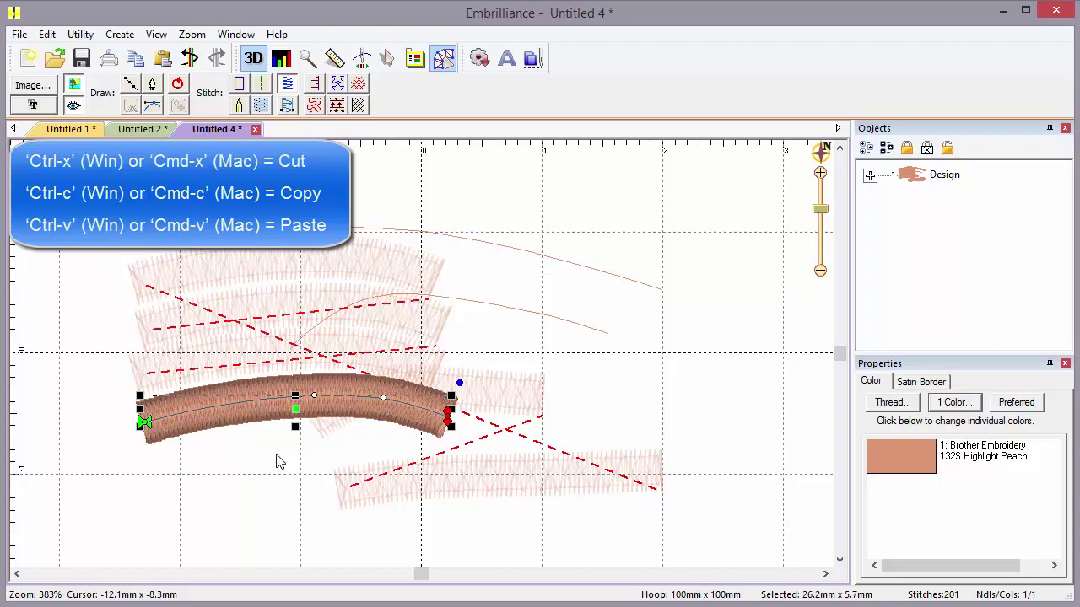